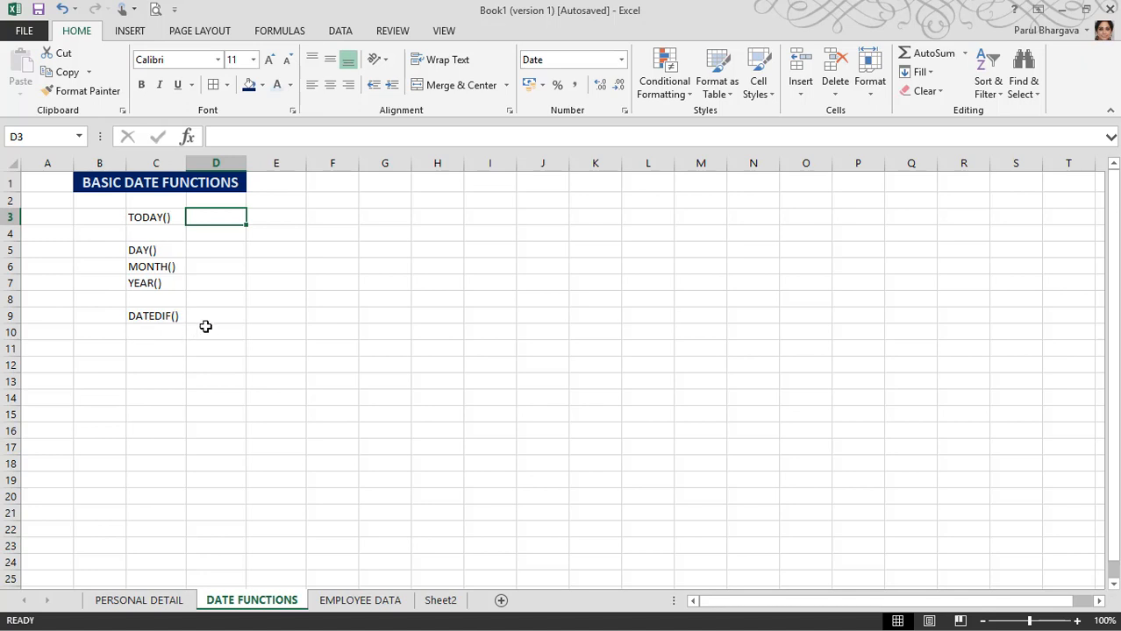
Step: Enter =TODAY() in D3 beside the TODAY() label so it shows 11-06-2018
left_click(146, 220)
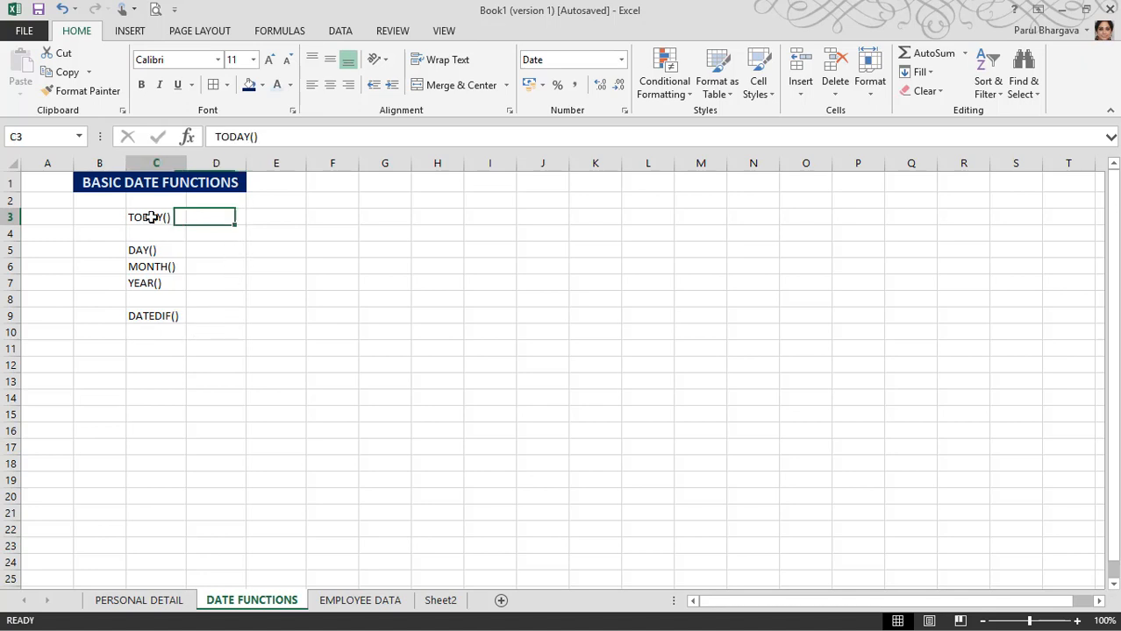
left_click(227, 223)
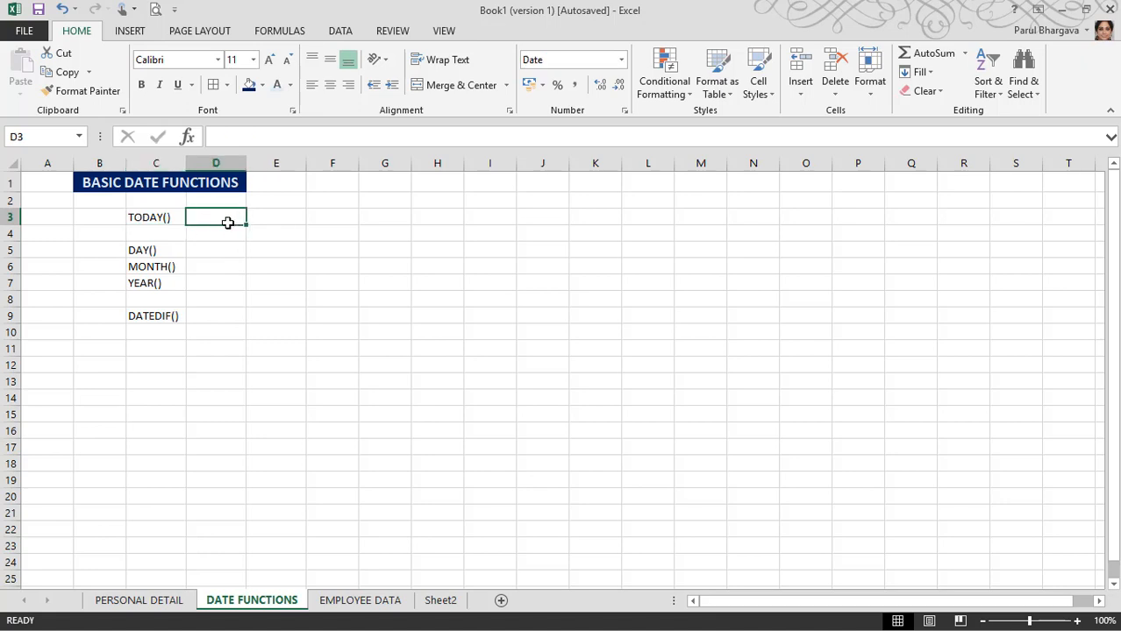
type("=")
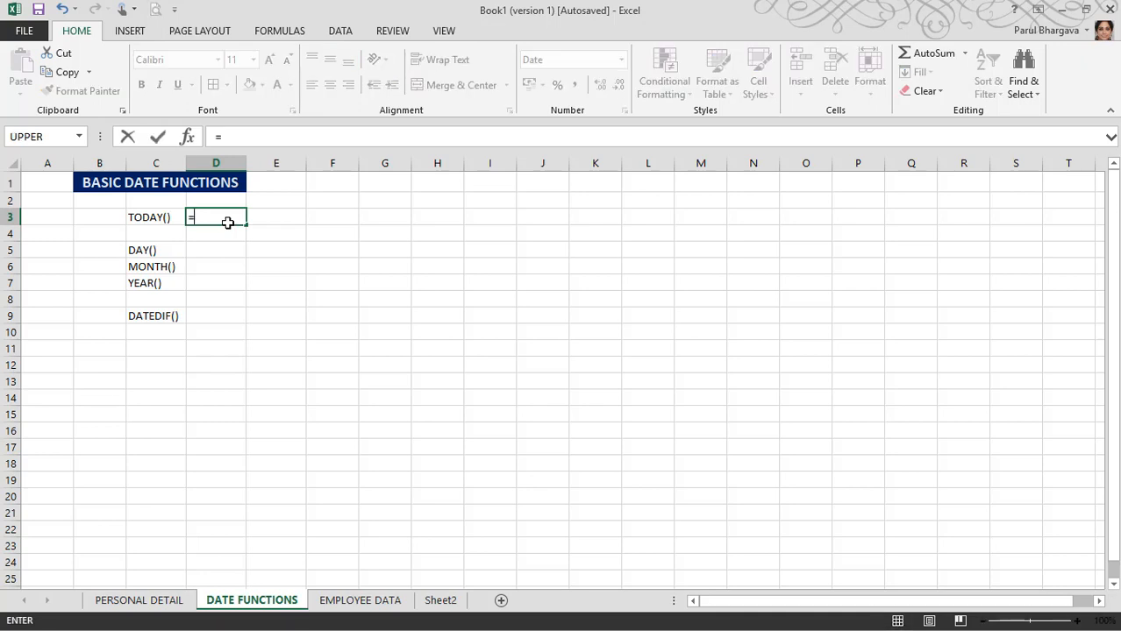
type("TODAY")
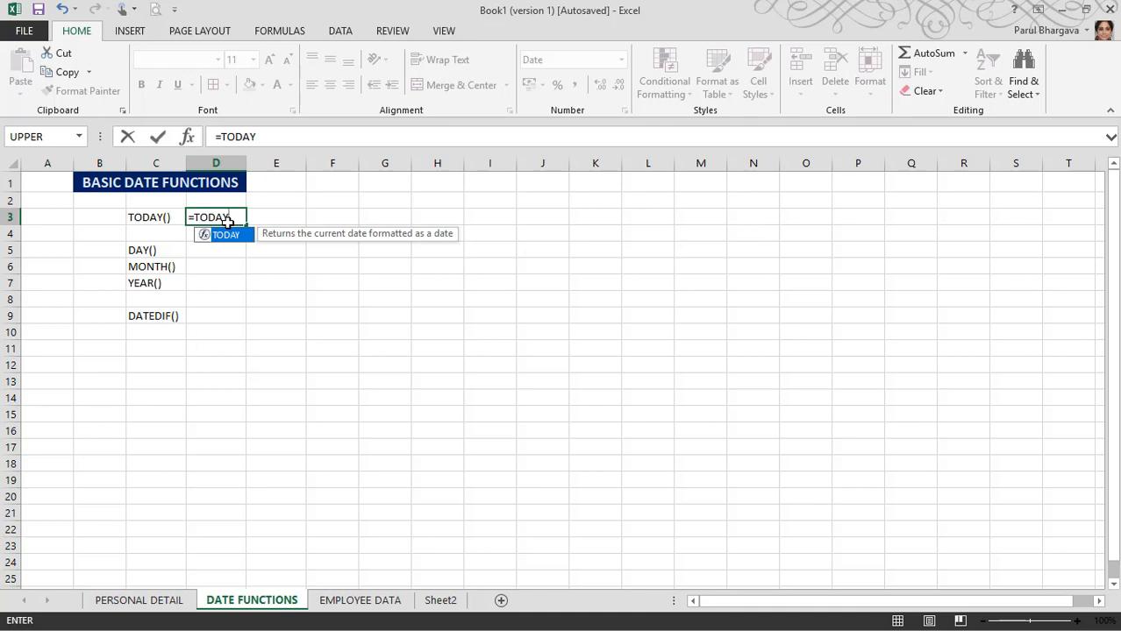
type("()")
key("Return")
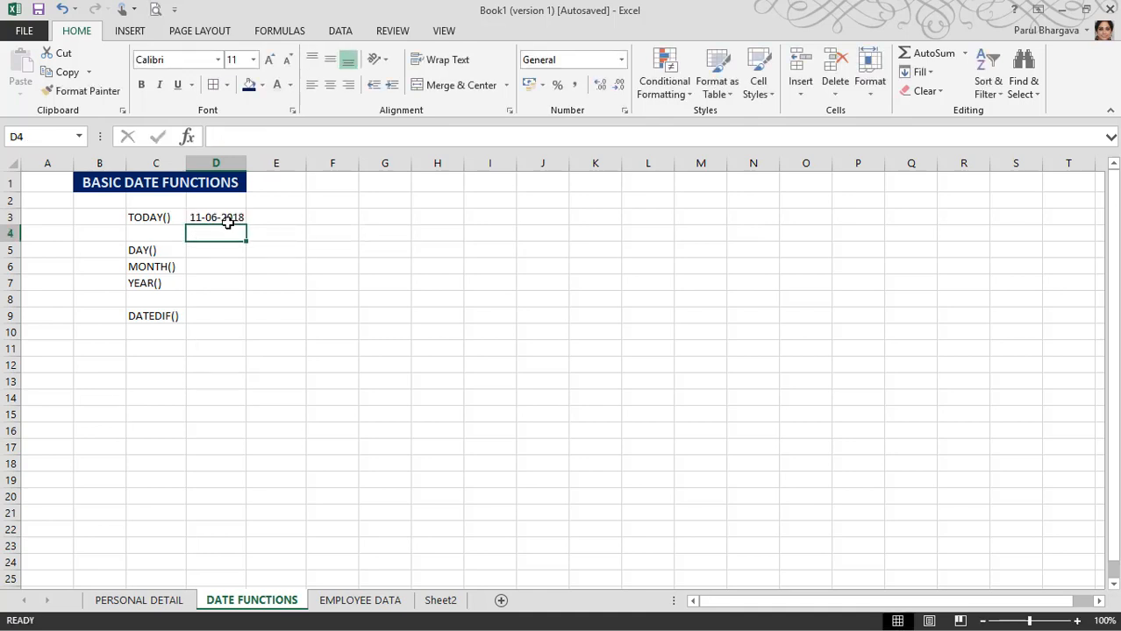
left_click(227, 223)
key("Right")
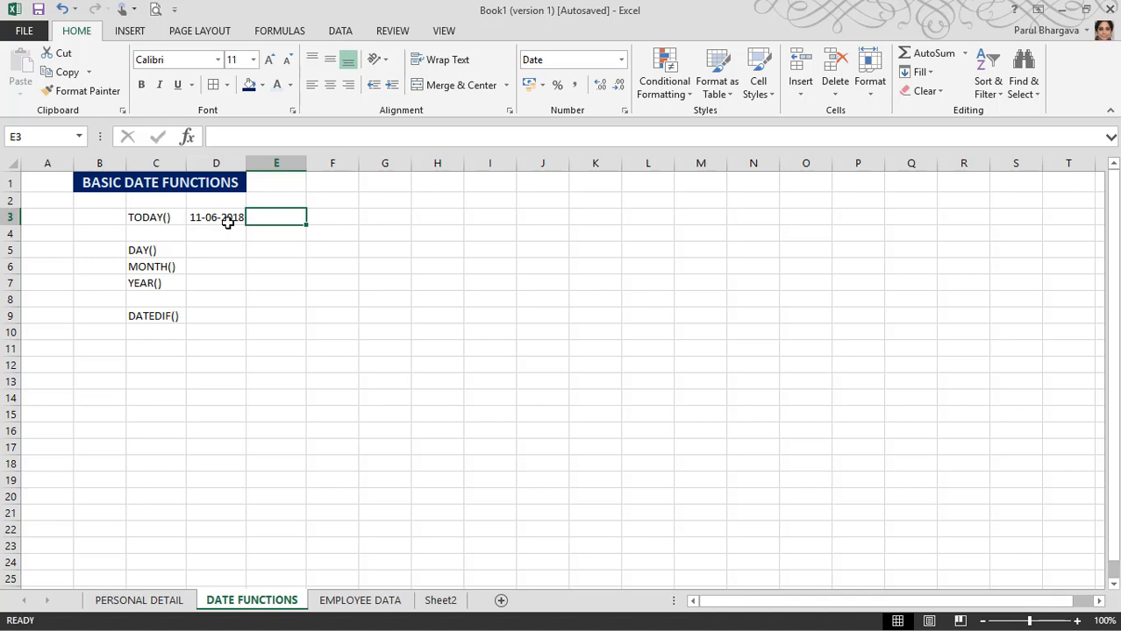
Step: Insert the static date 11-06-2018 in E3 and the static time 18:21 in F3
key("ctrl+semicolon")
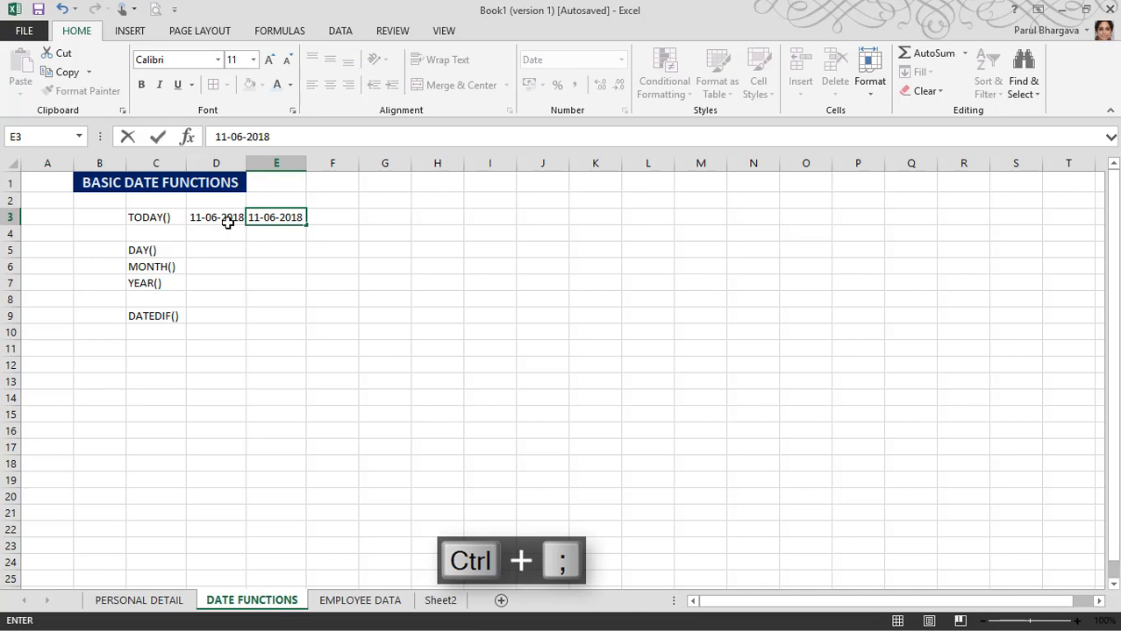
key("Tab")
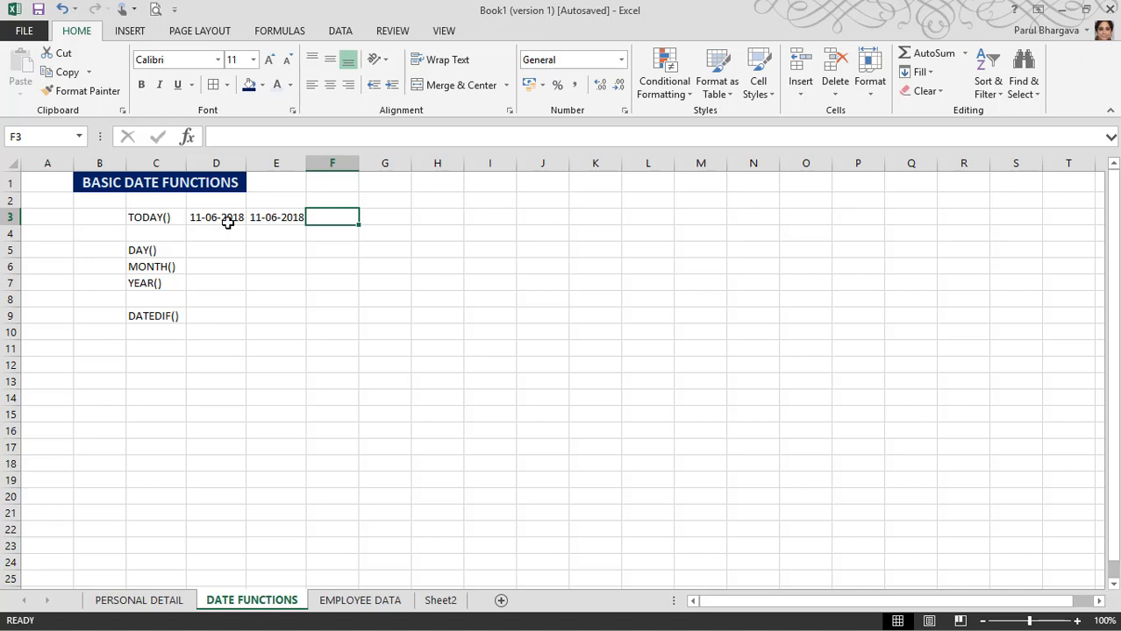
key("ctrl+shift+semicolon")
key("Return")
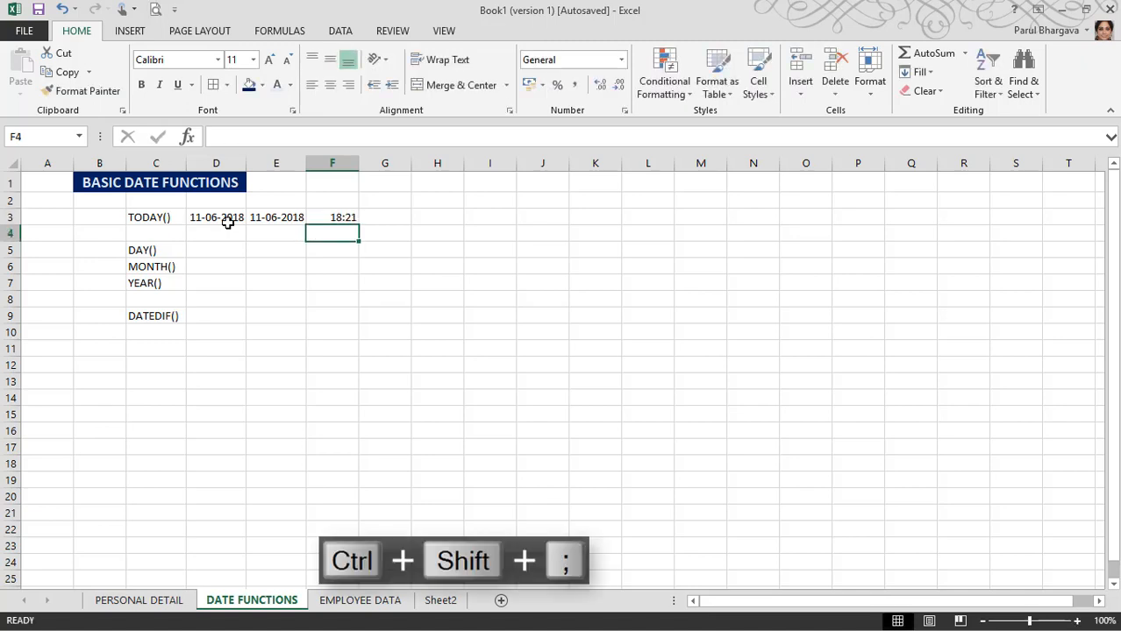
key("Left")
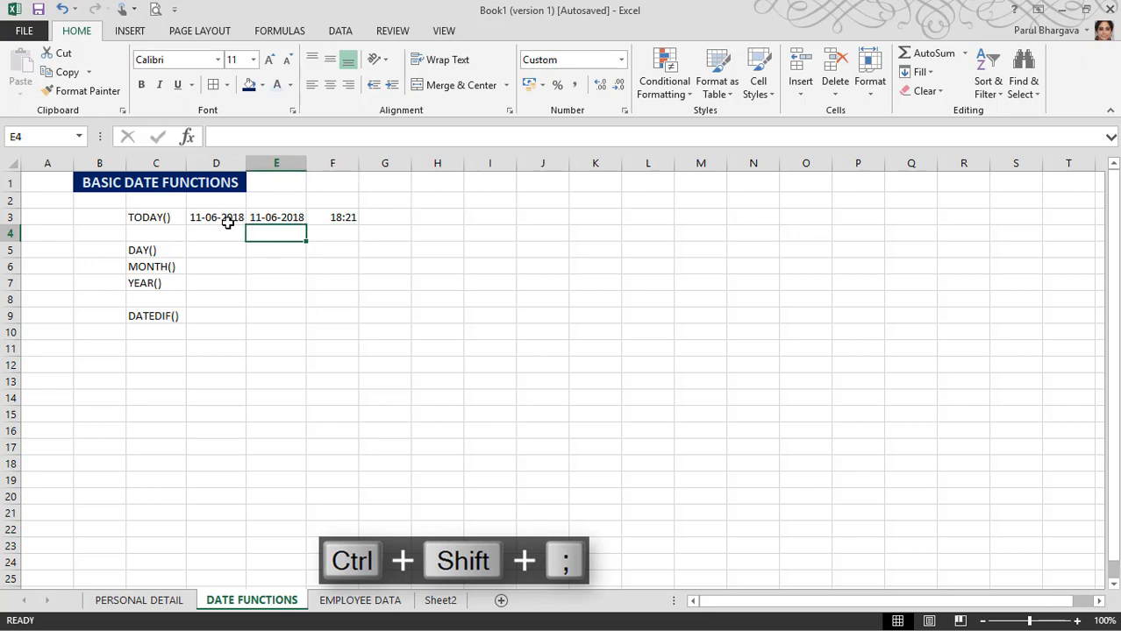
key("Up")
key("Down")
key("Down")
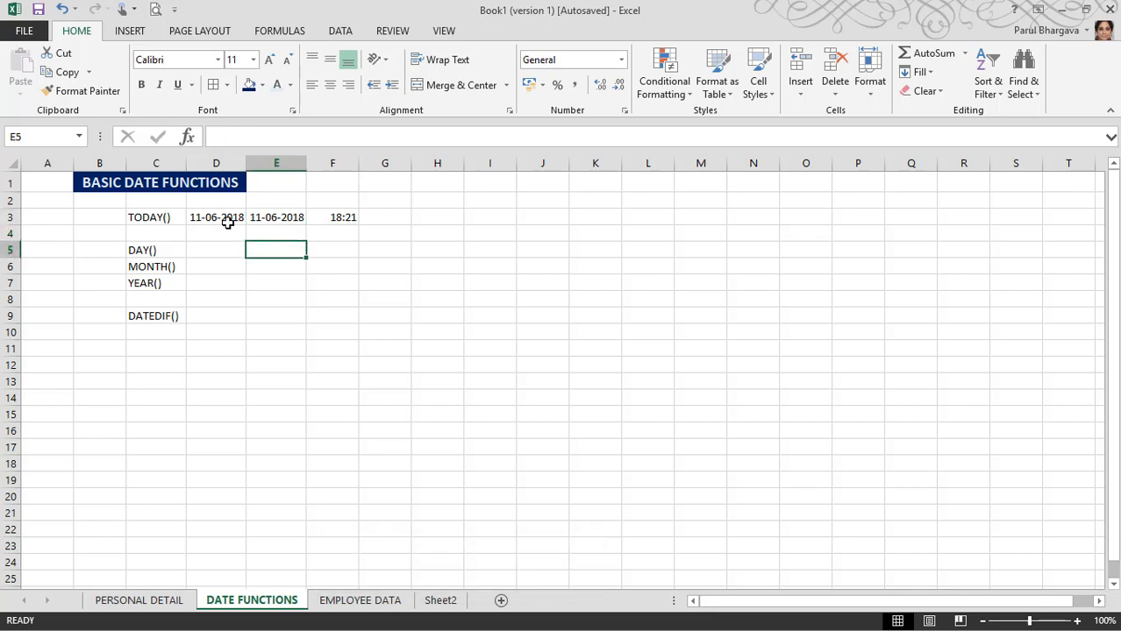
key("Left")
key("Left")
key("Down")
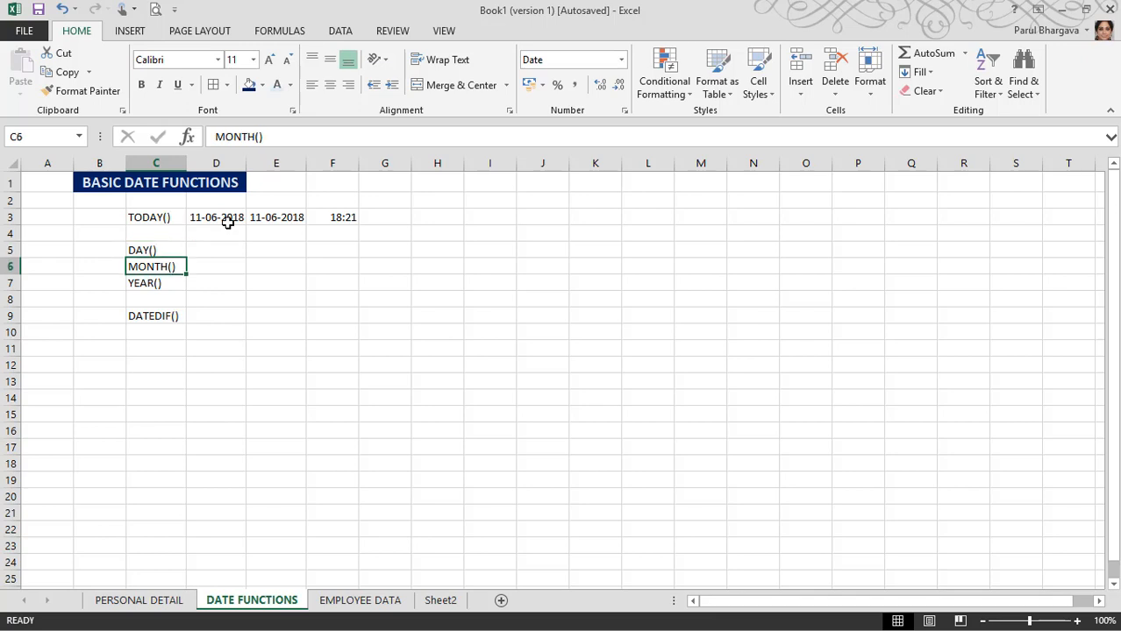
key("Down")
key("Up")
key("Up")
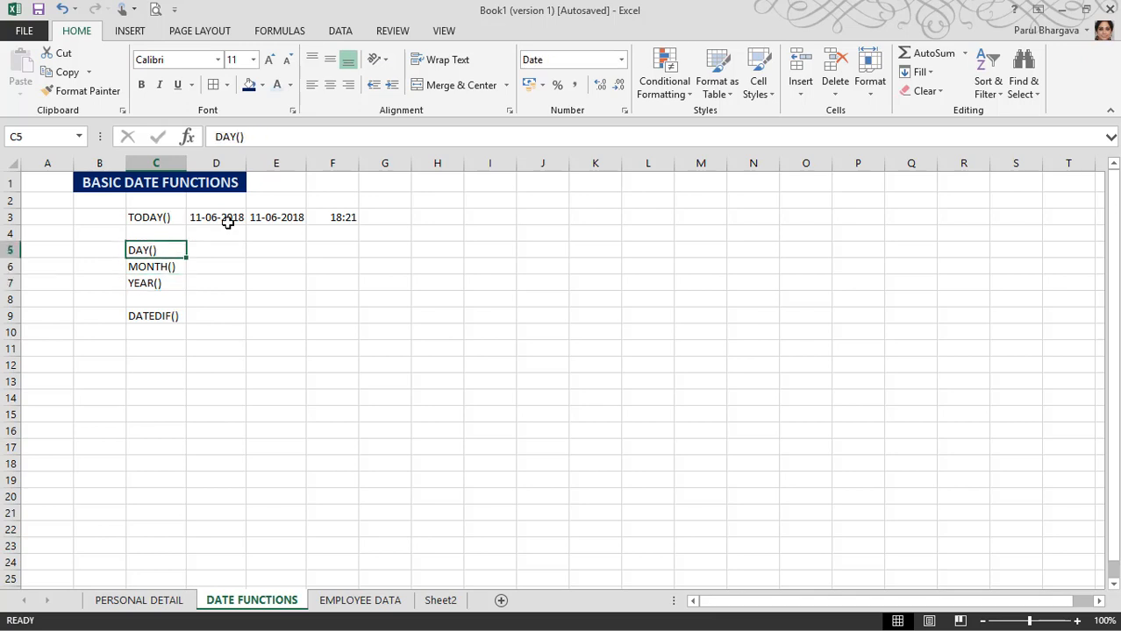
key("Down")
key("Down")
key("Up")
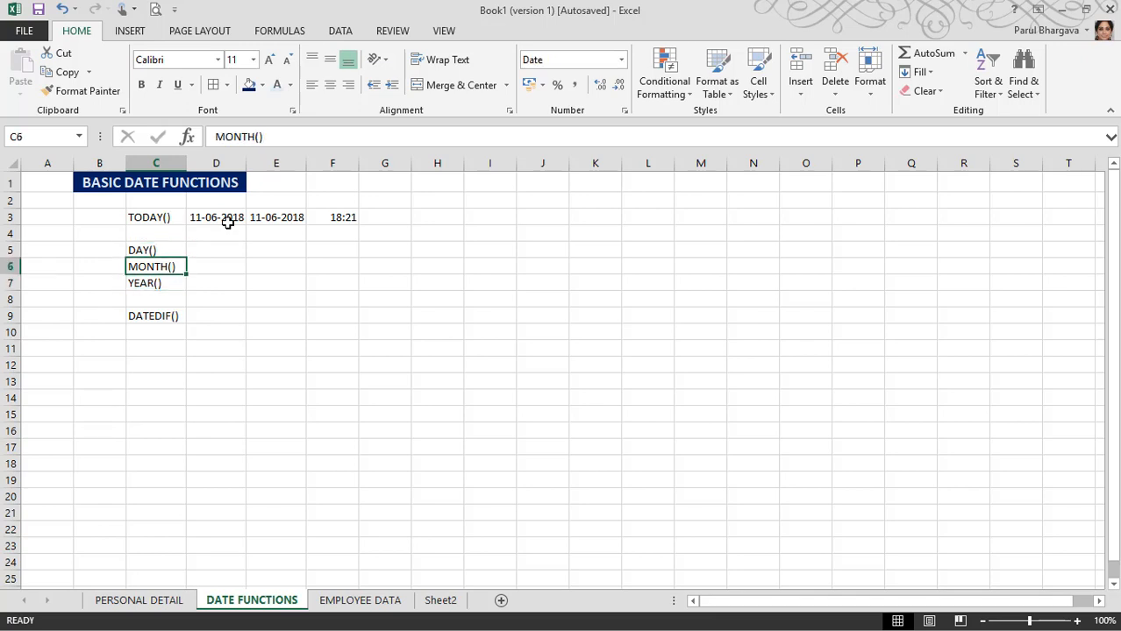
key("Up")
key("Right")
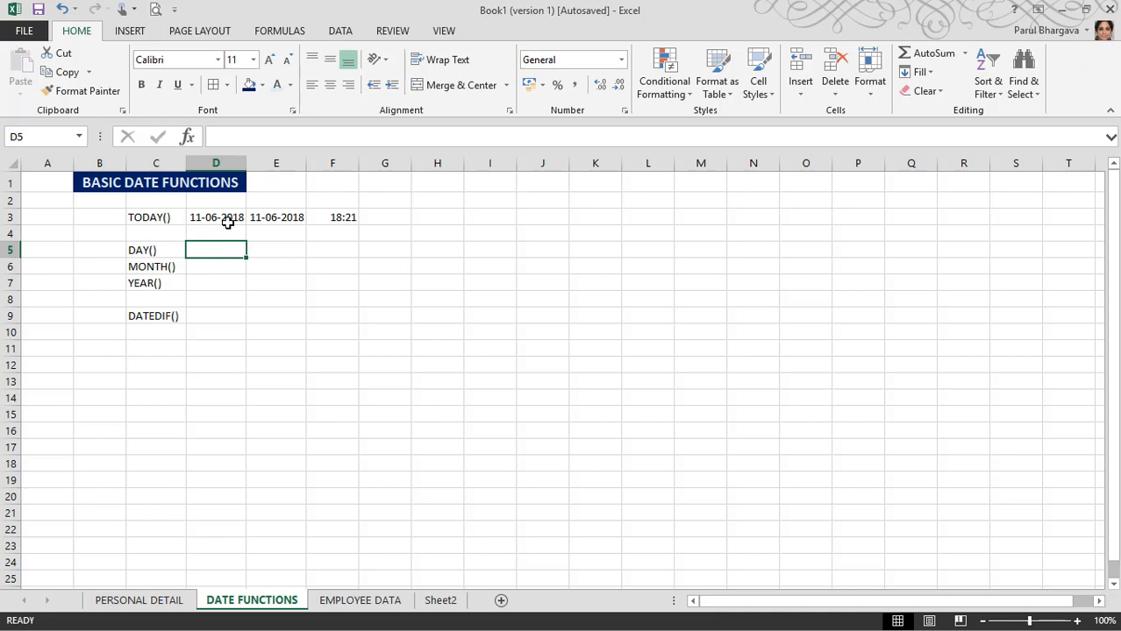
key("Left")
key("Down")
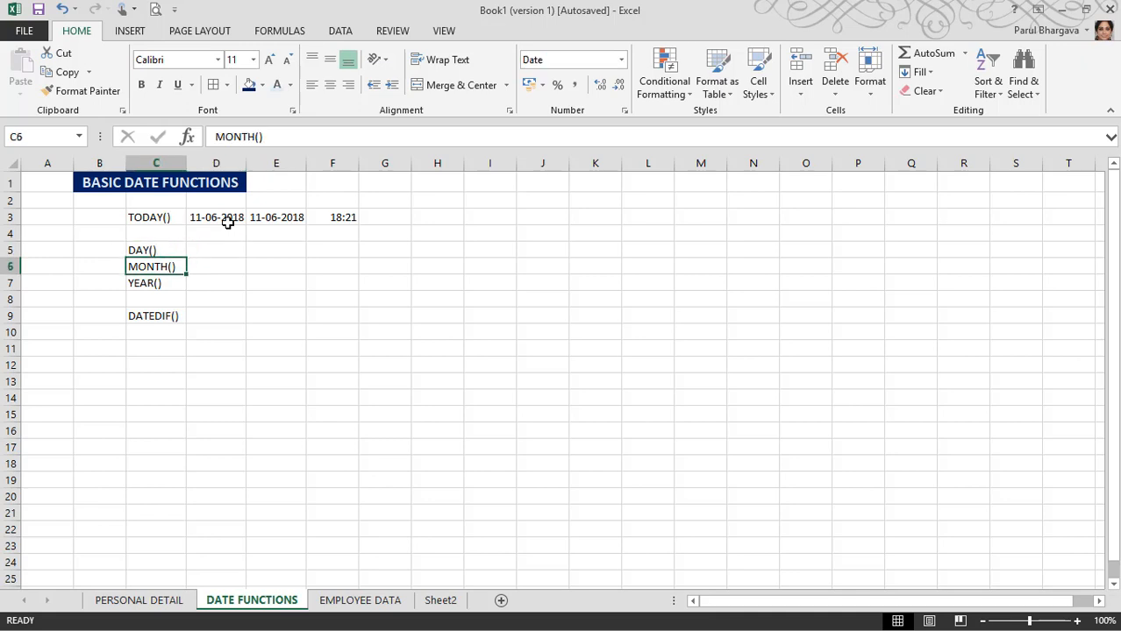
key("Down")
key("Up")
key("Up")
key("Right")
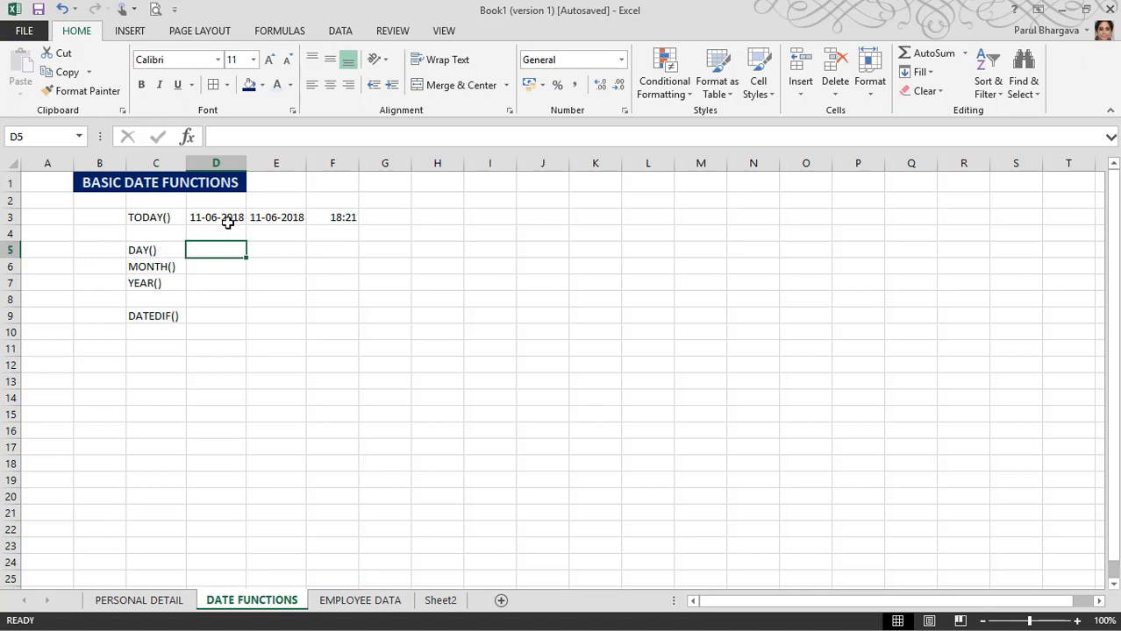
Step: Enter =DAY(TODAY()) in D5 beside the DAY() label, returning 11
type("=D")
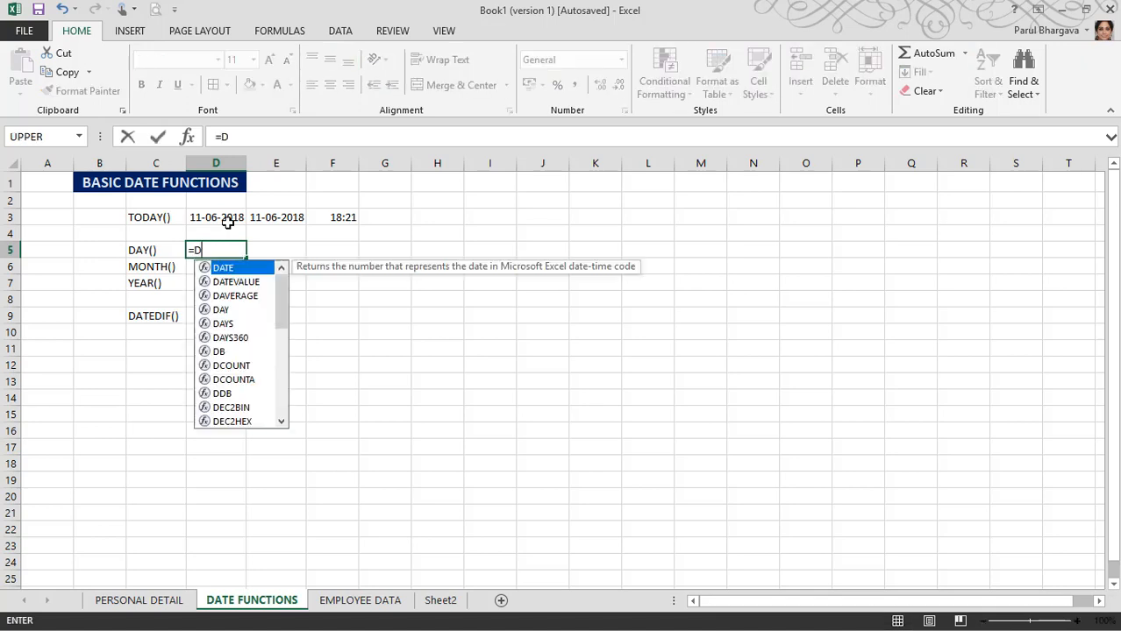
type("AY(")
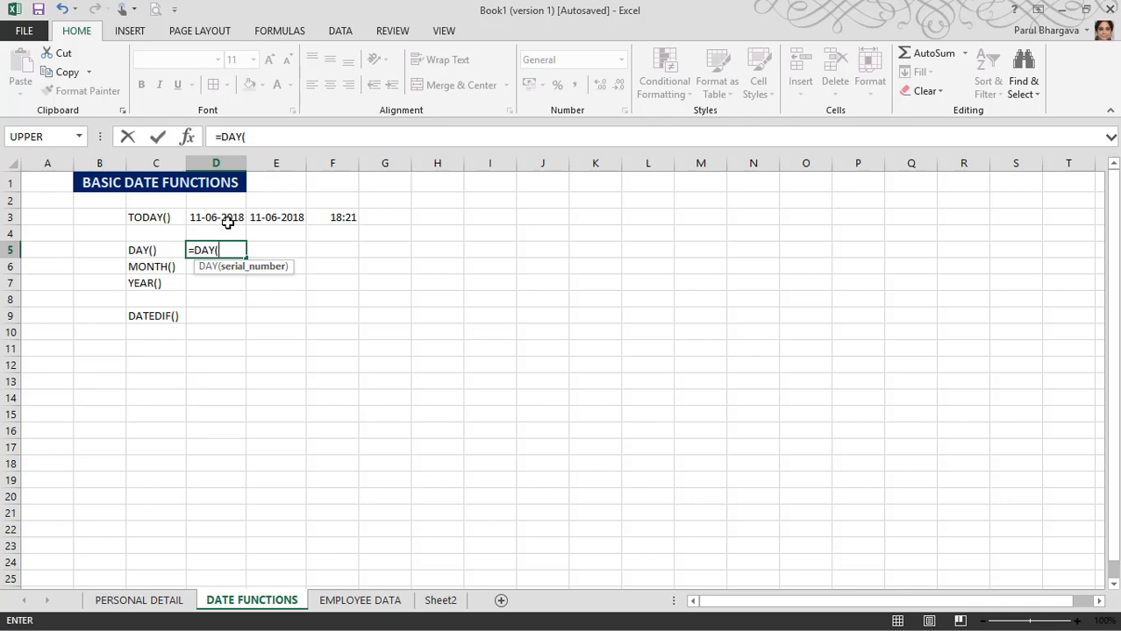
type("TODAY")
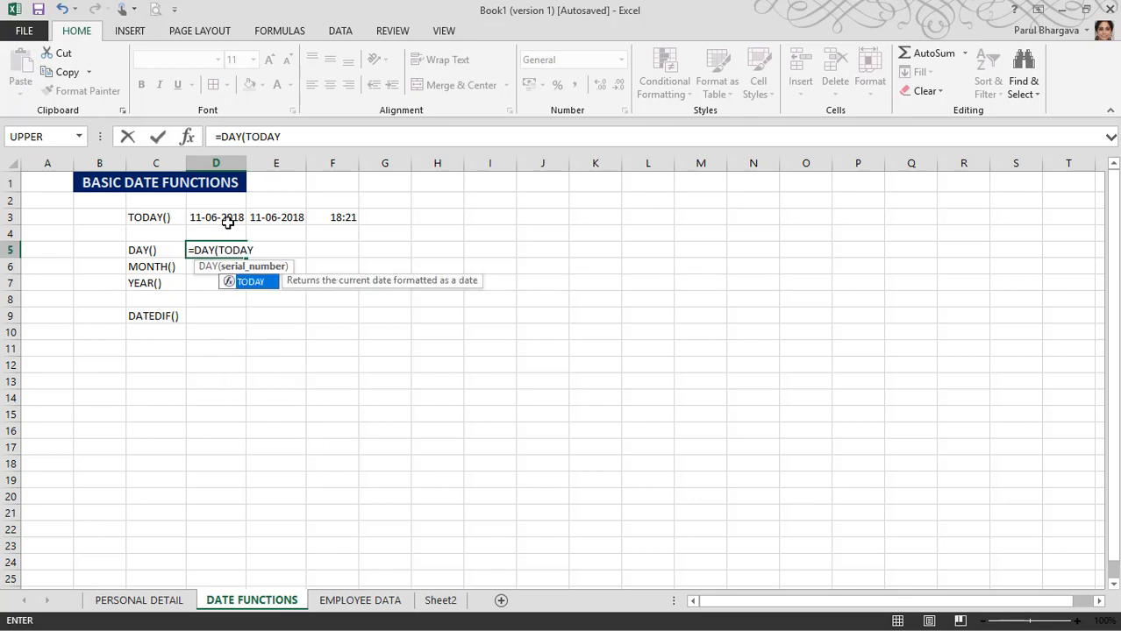
type("()")
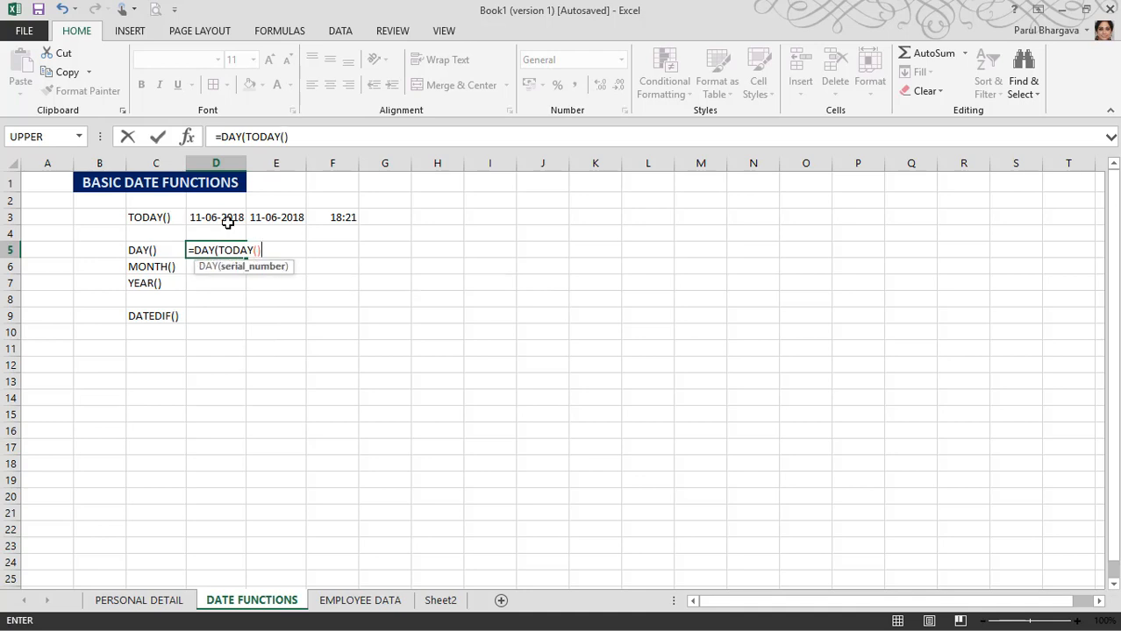
type(")")
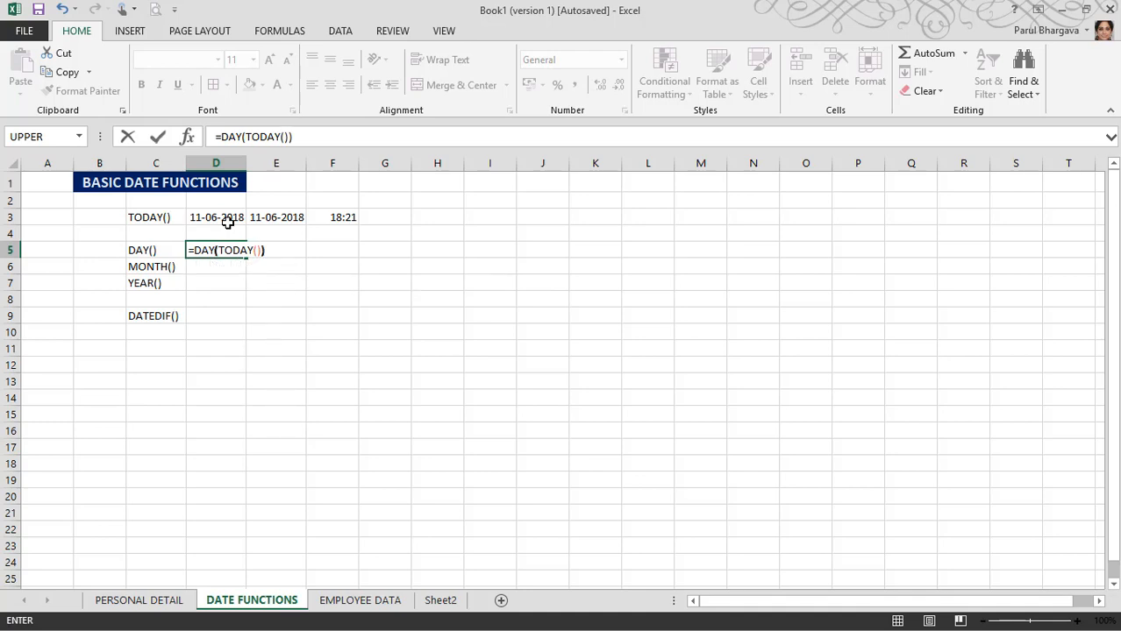
key("Return")
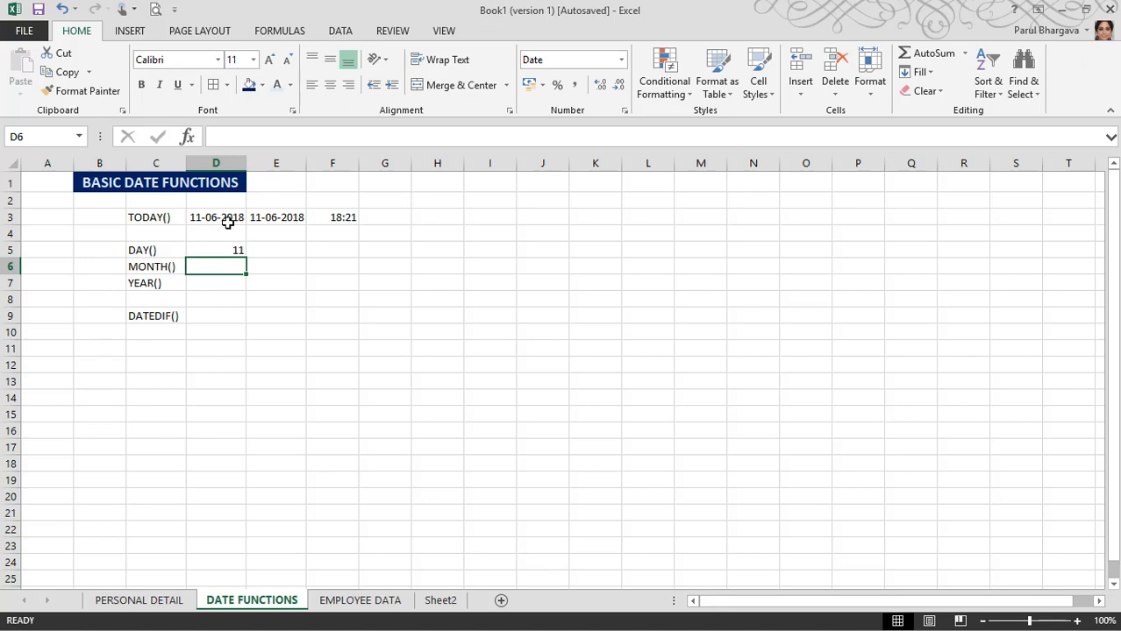
Step: Type MONTH(TODAY()) into D6 and cancel a stray entry started in A6
type("MON")
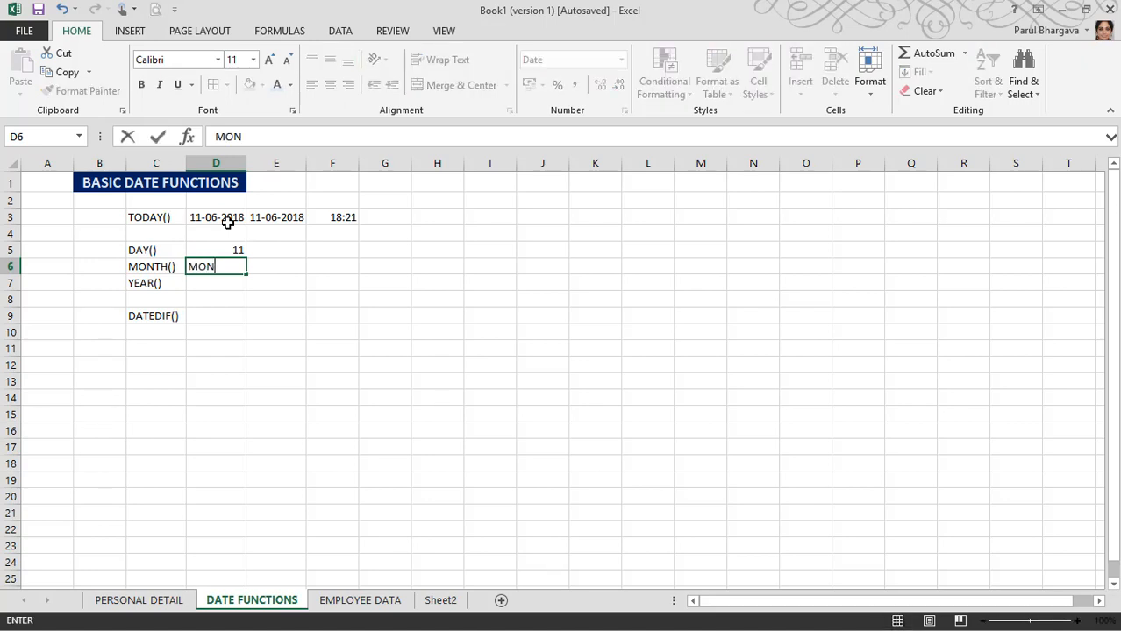
type("TH(TODAY")
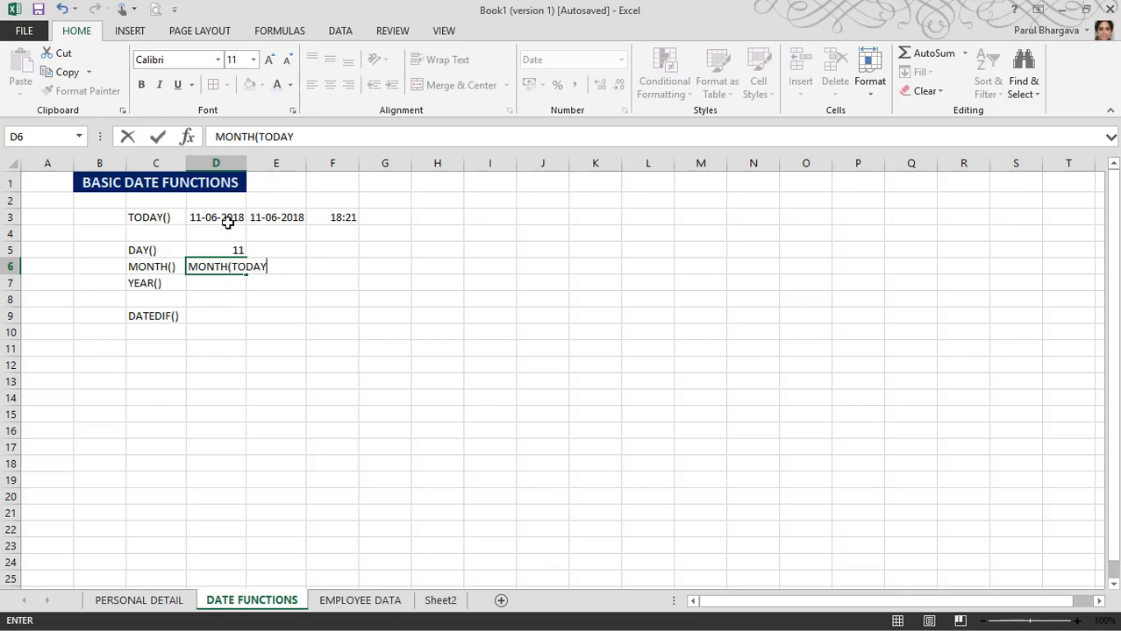
type("())")
key("Home")
type("=")
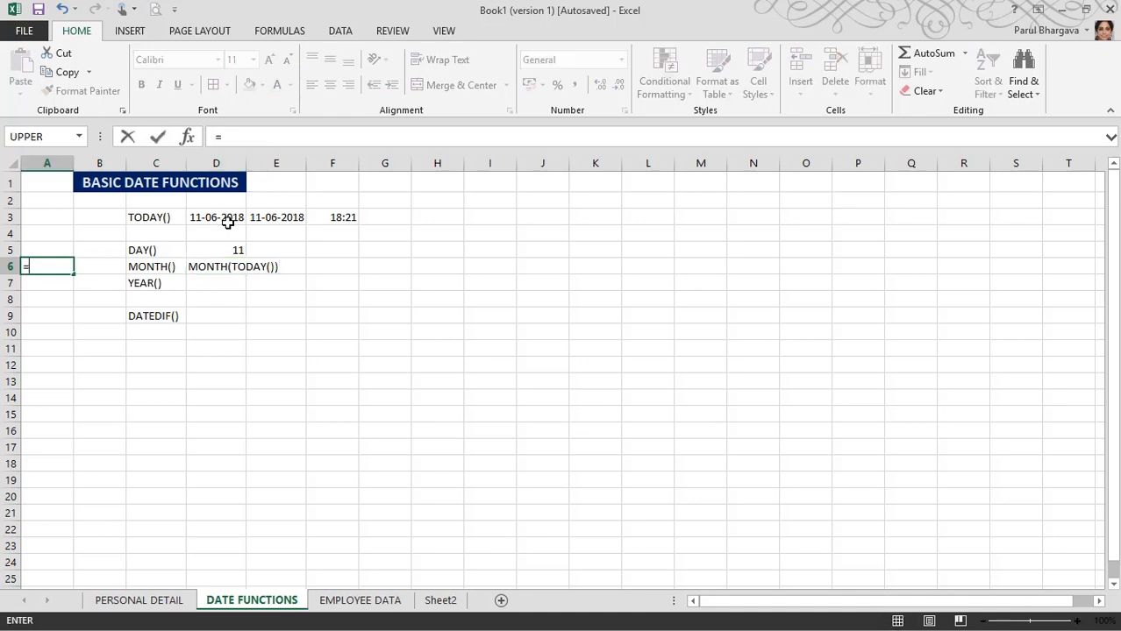
key("Down")
key("Up")
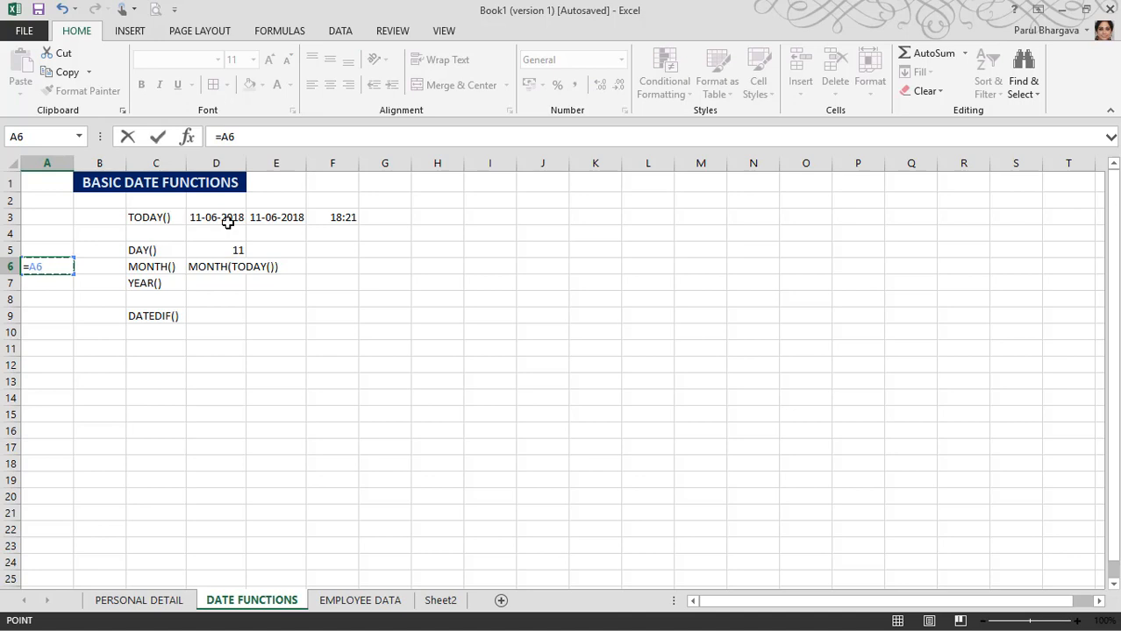
key("Escape")
Step: Add a leading = to D6's MONTH(TODAY()) entry, then delete its date-looking result
left_click(200, 267)
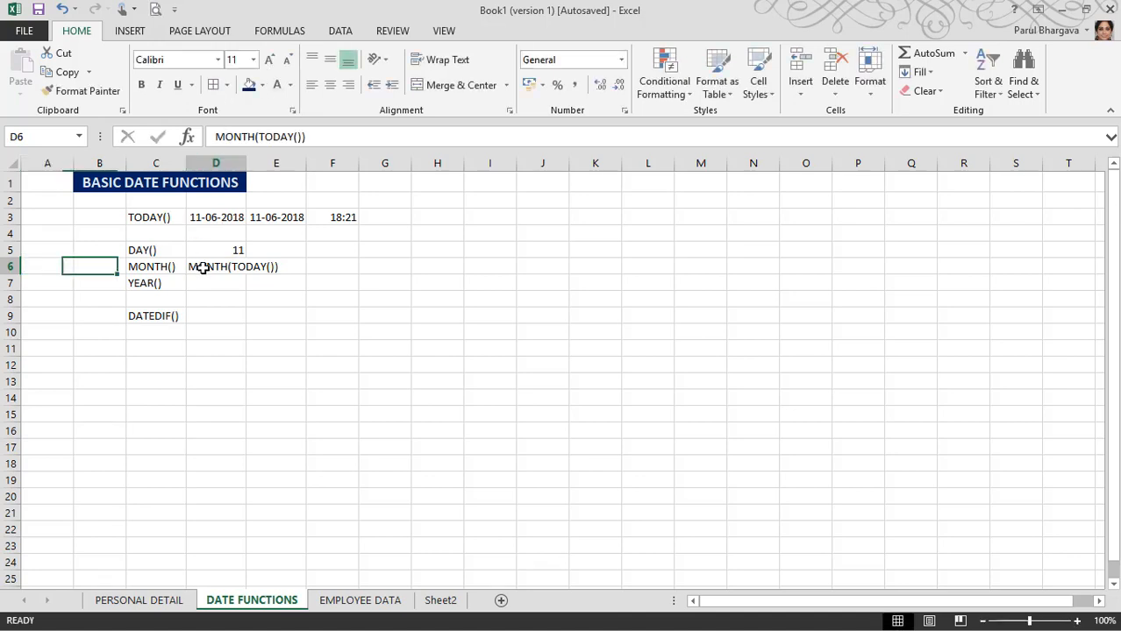
double_click(205, 266)
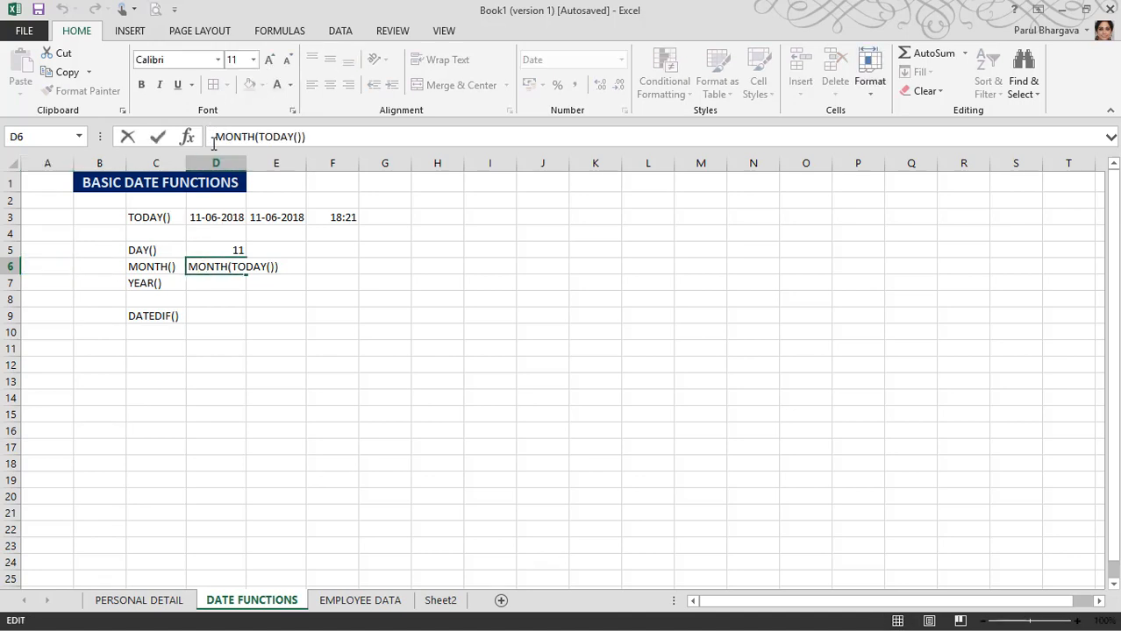
left_click(213, 143)
type("=")
key("Return")
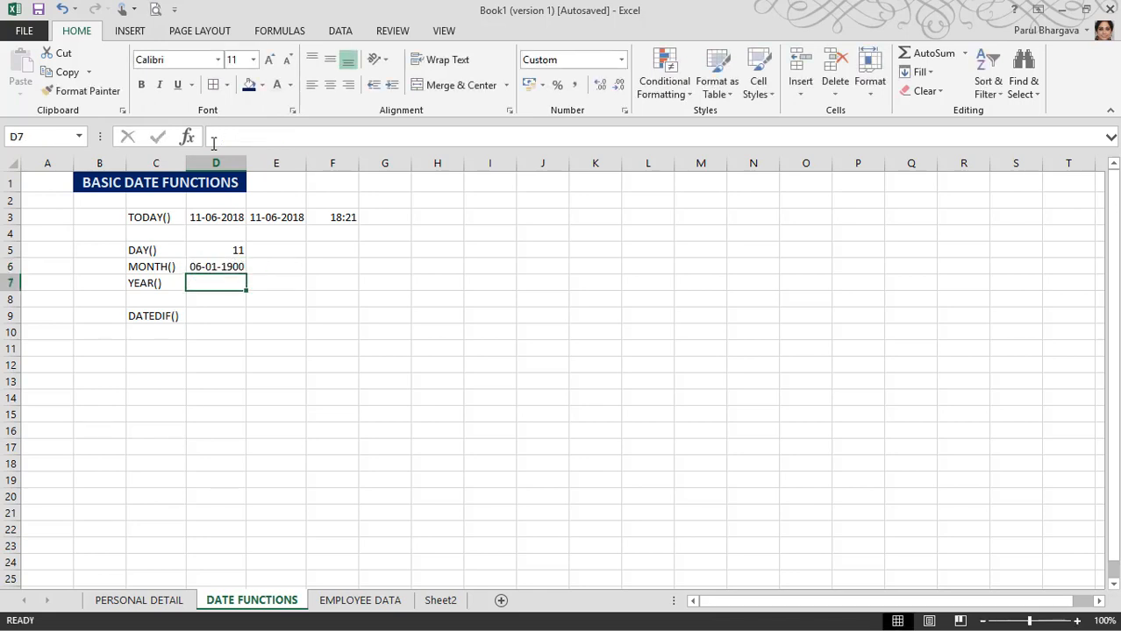
key("Up")
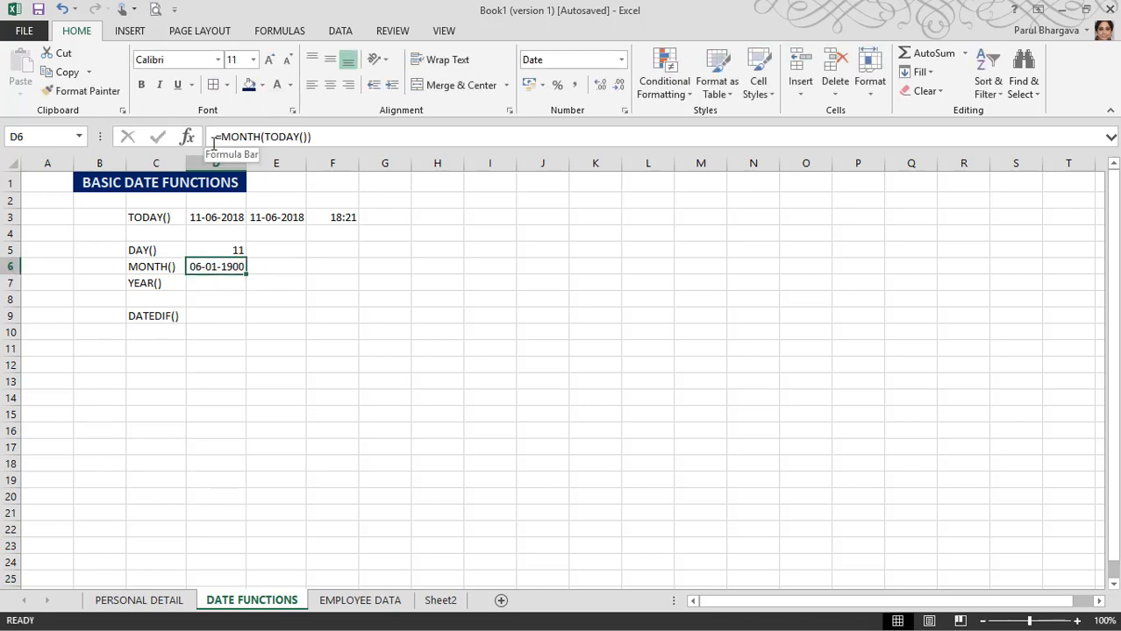
key("Delete")
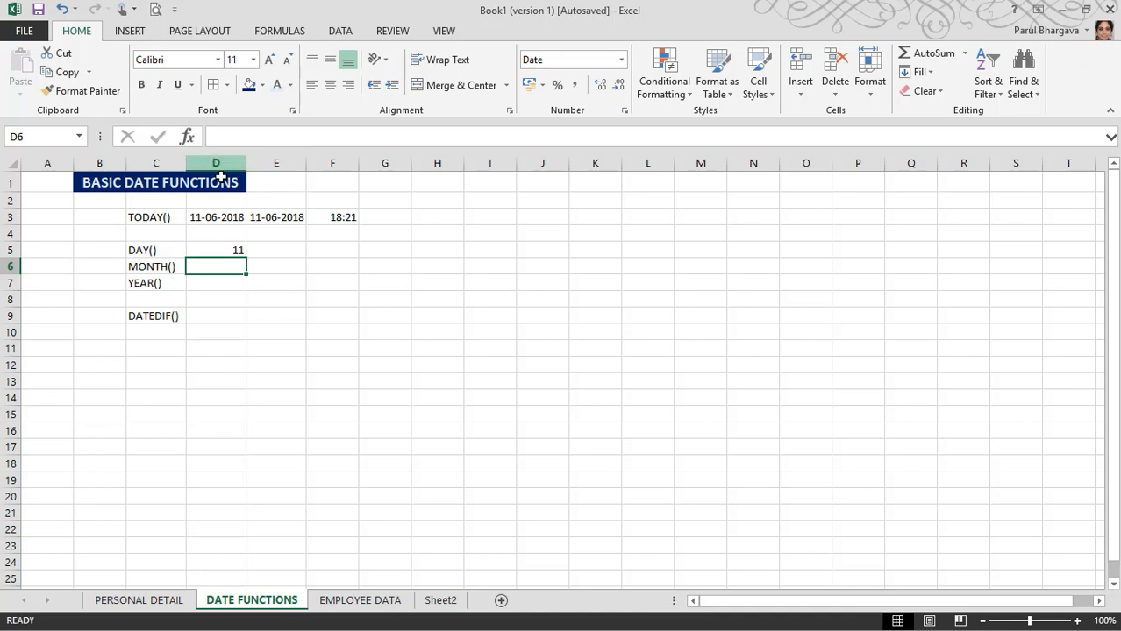
Step: Enter =MONTH(TODAY()) in D6 beside the MONTH() label
double_click(230, 268)
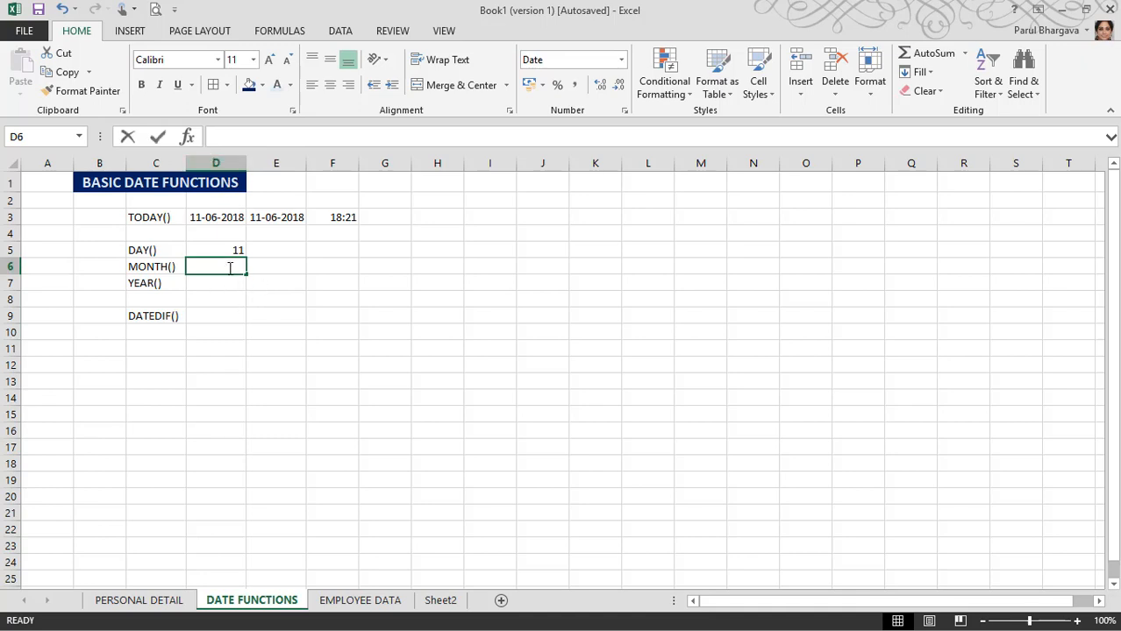
type("=")
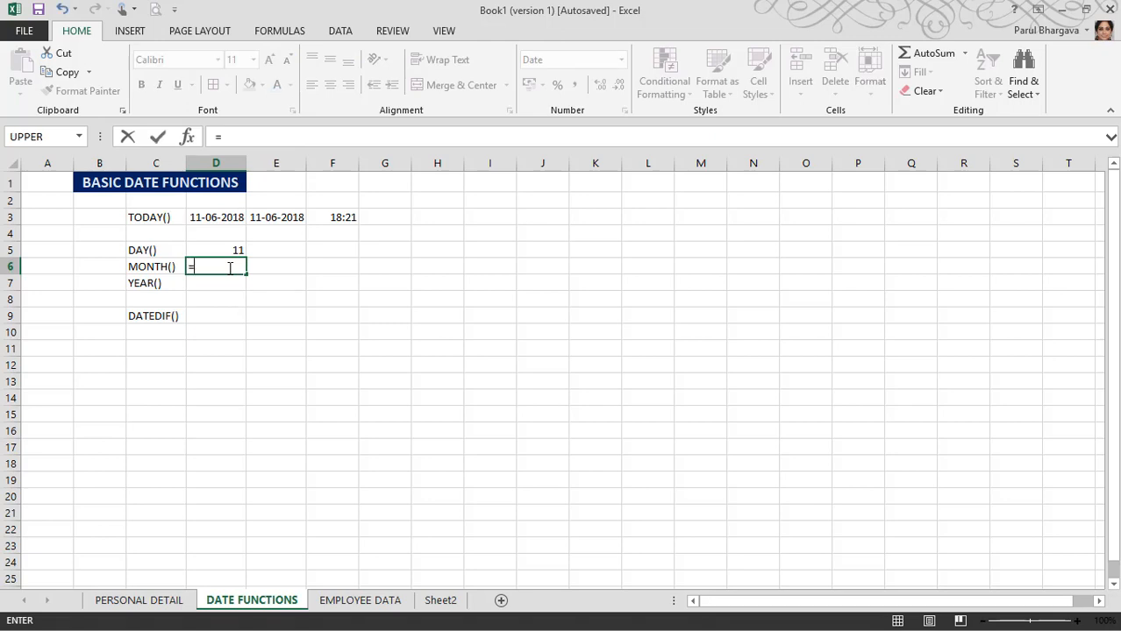
type("MONT")
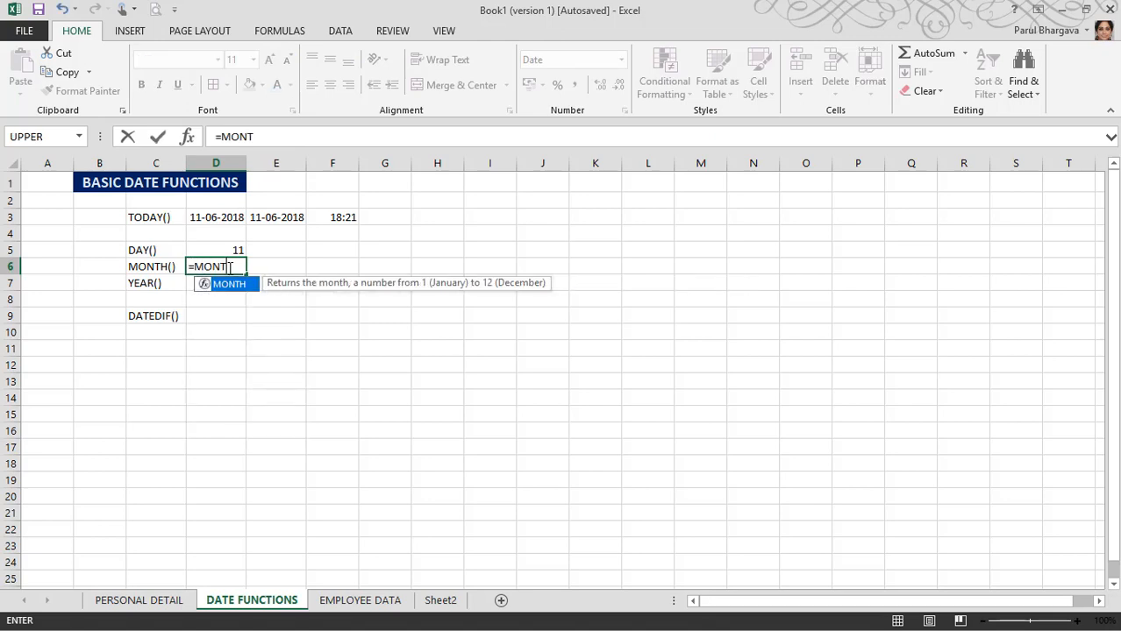
type("H(")
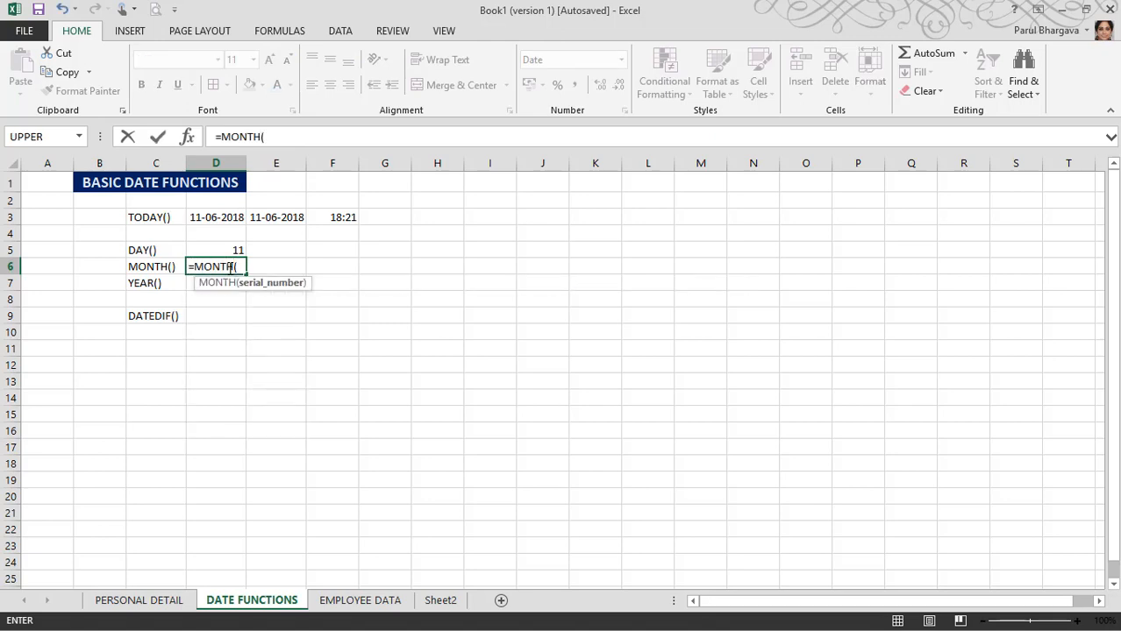
type("TODAY")
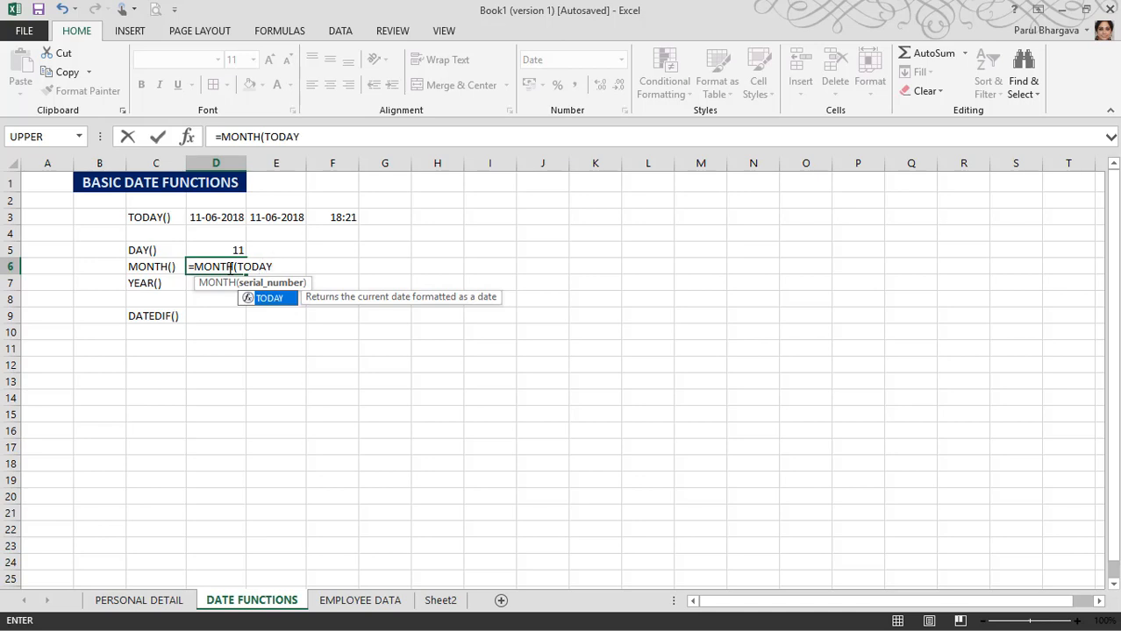
type("())")
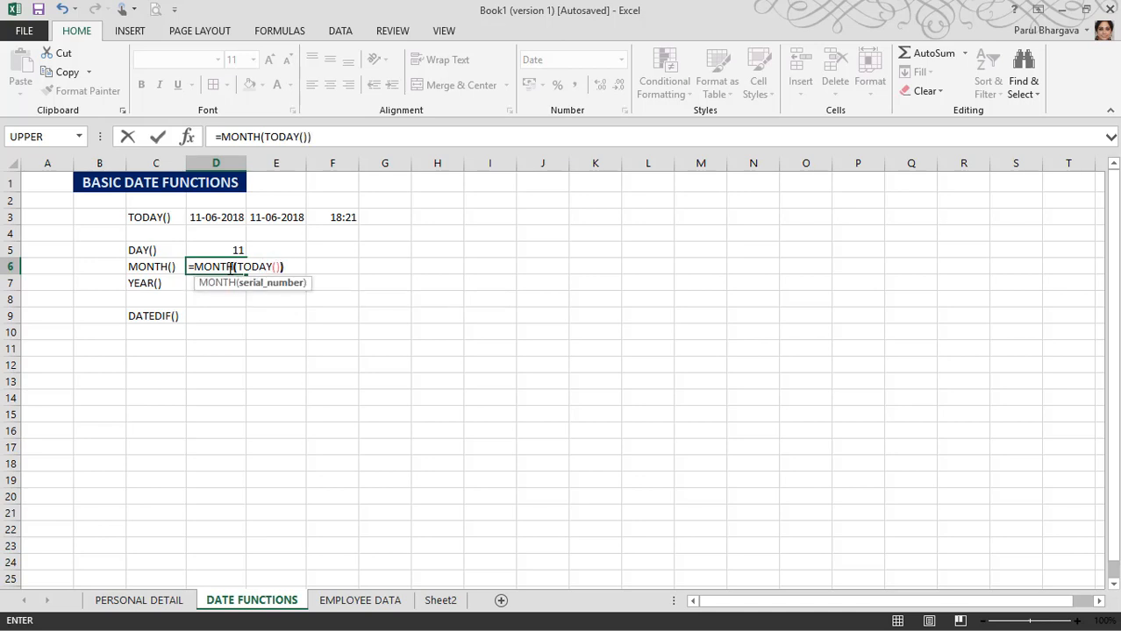
key("Return")
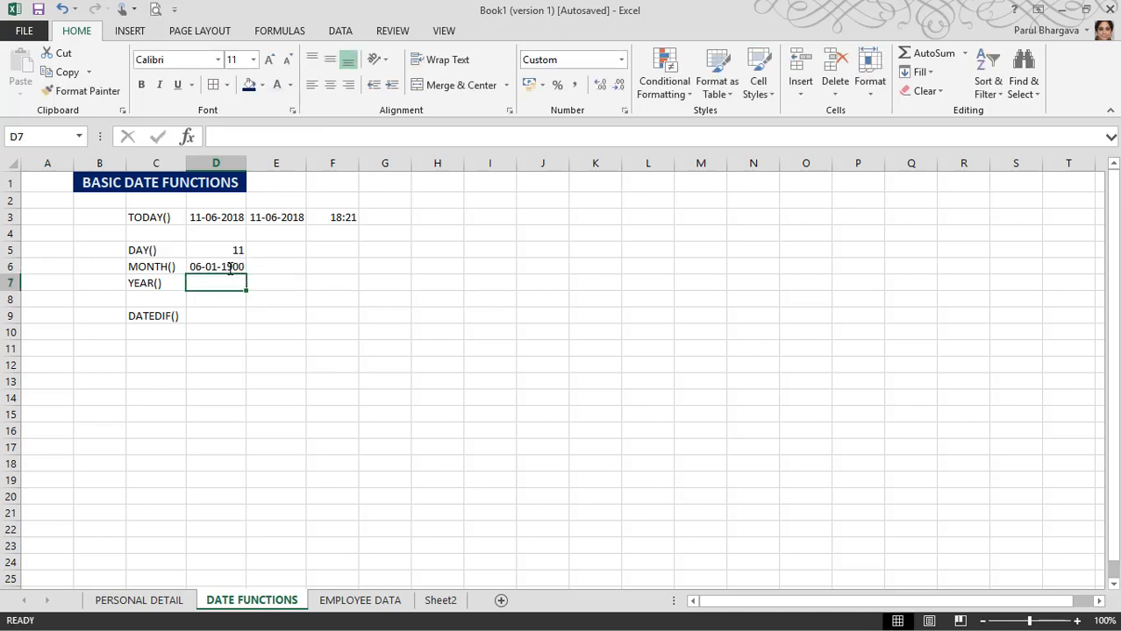
left_click(229, 269)
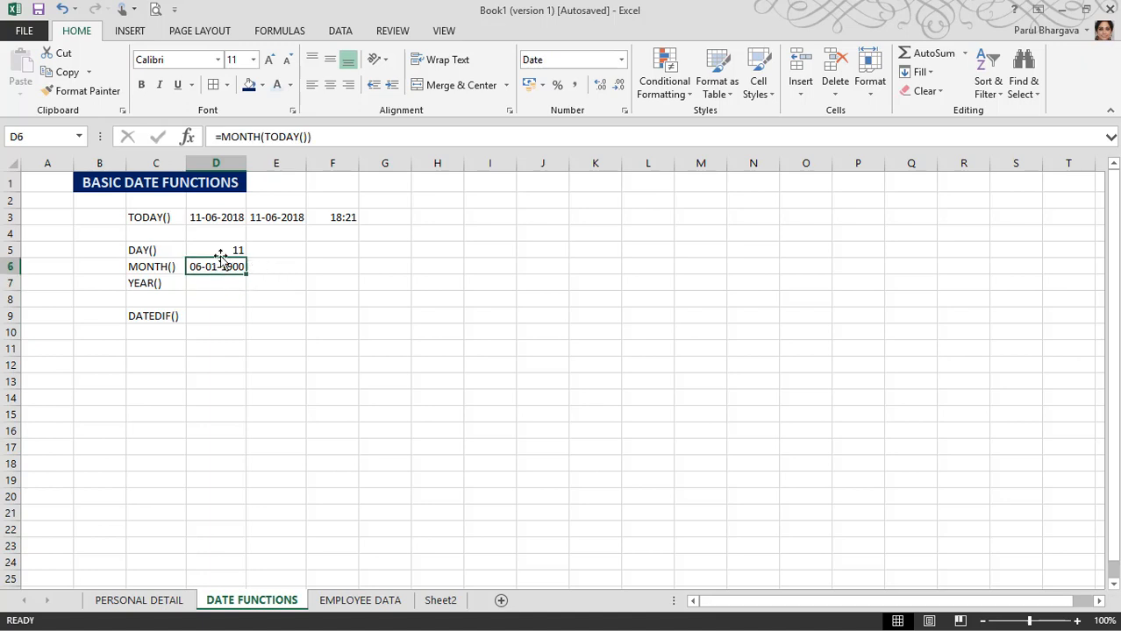
Step: Fill D5's DAY formula down into D6 and change DAY to MONTH so it shows 6
left_click(220, 249)
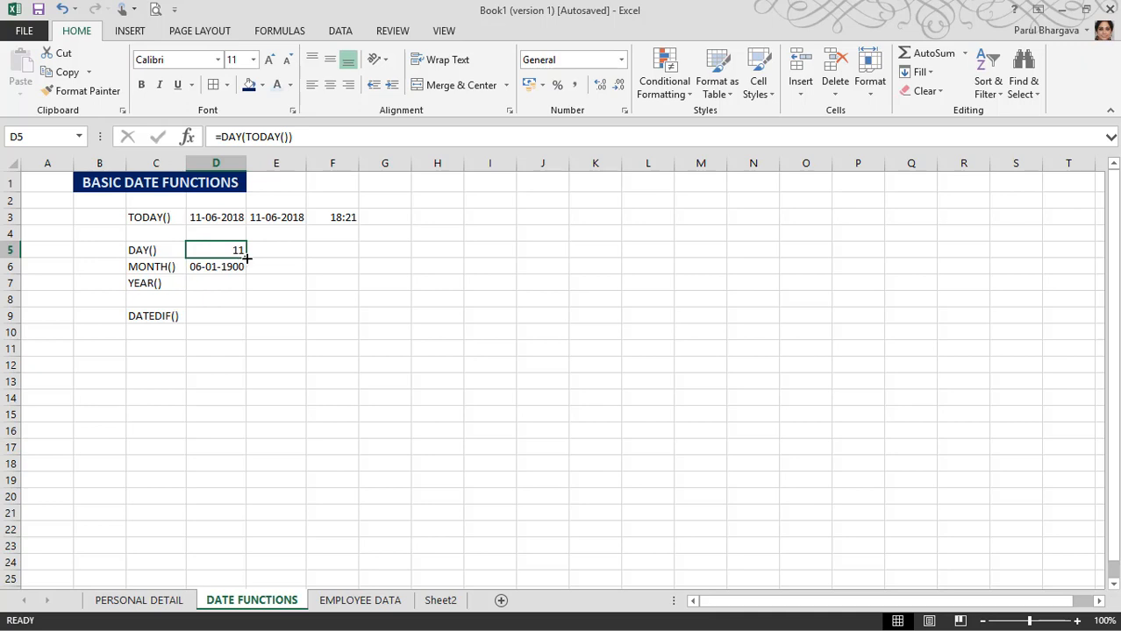
left_click_drag(246, 257, 249, 270)
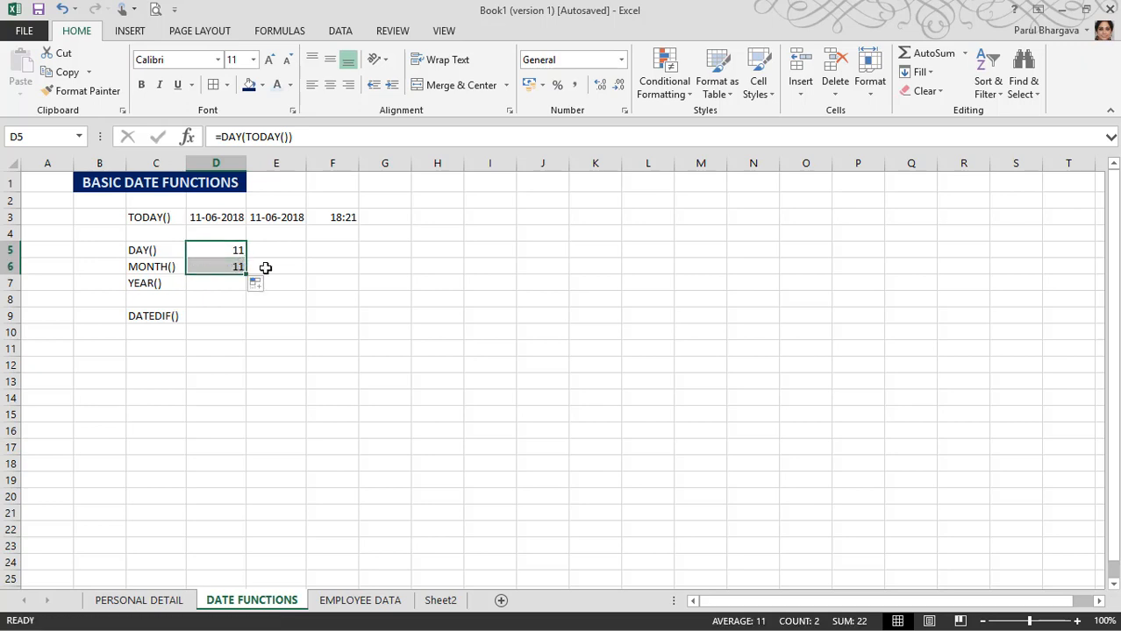
left_click(216, 266)
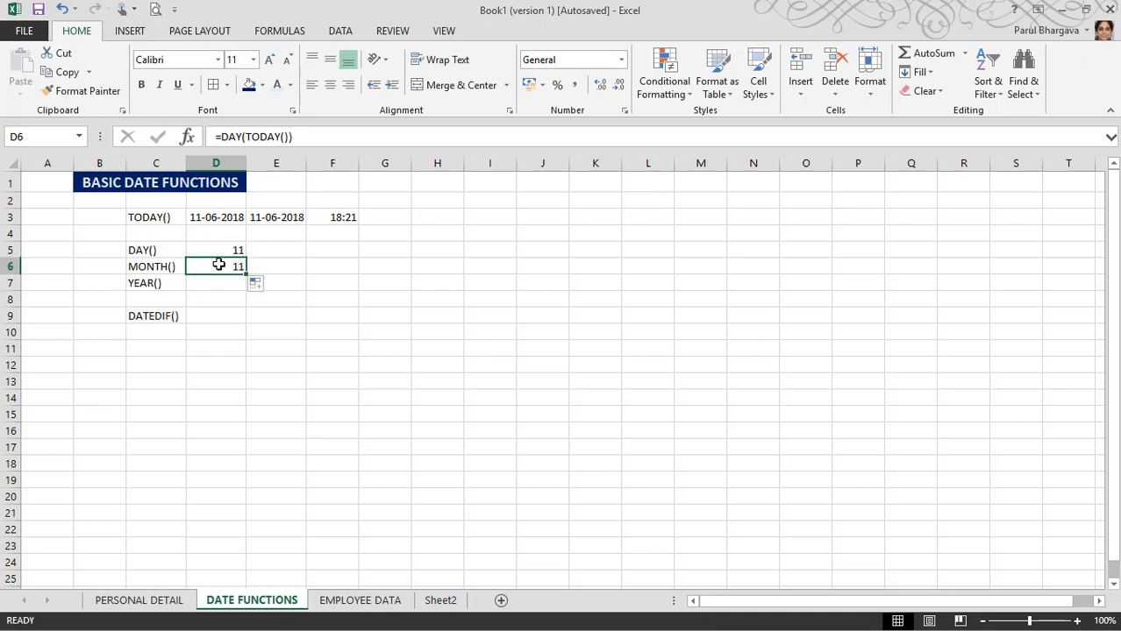
double_click(238, 137)
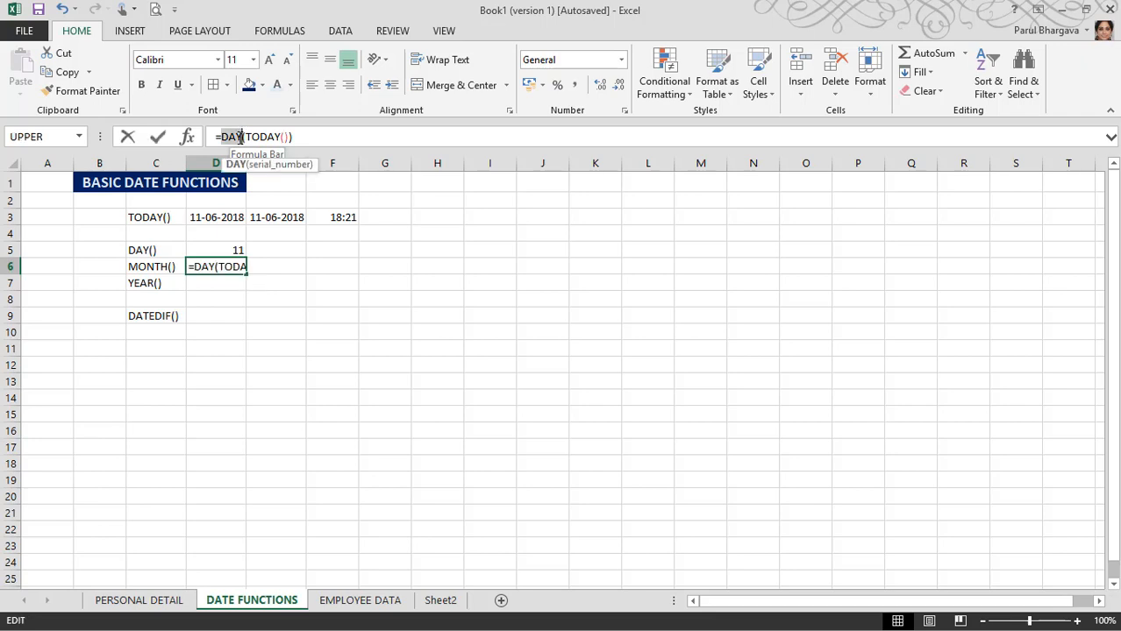
type("MONTH")
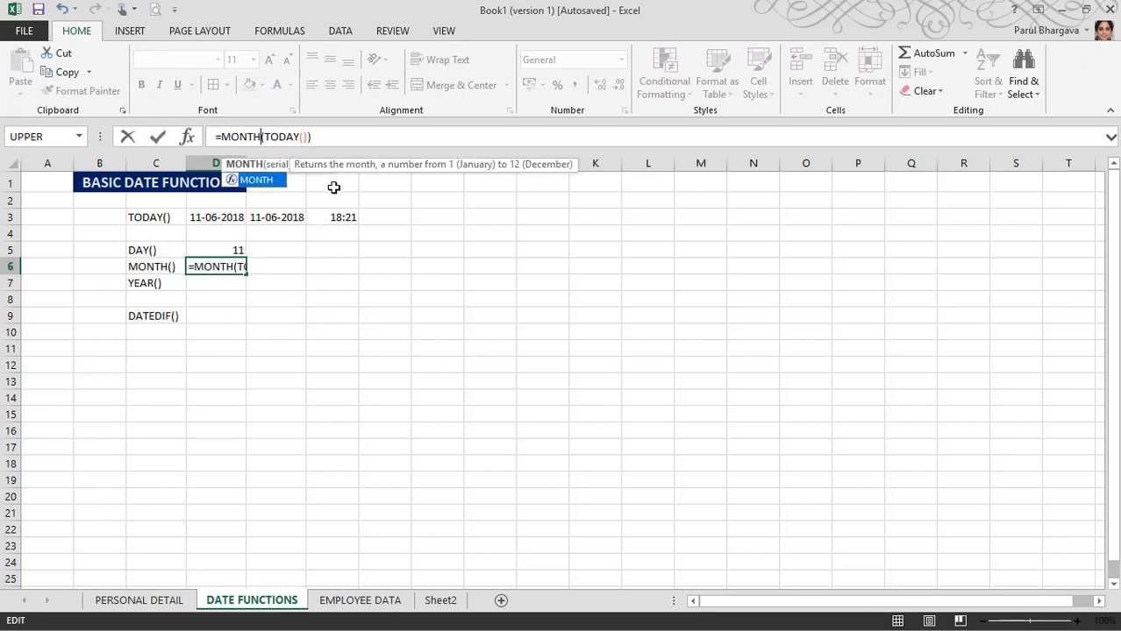
key("Return")
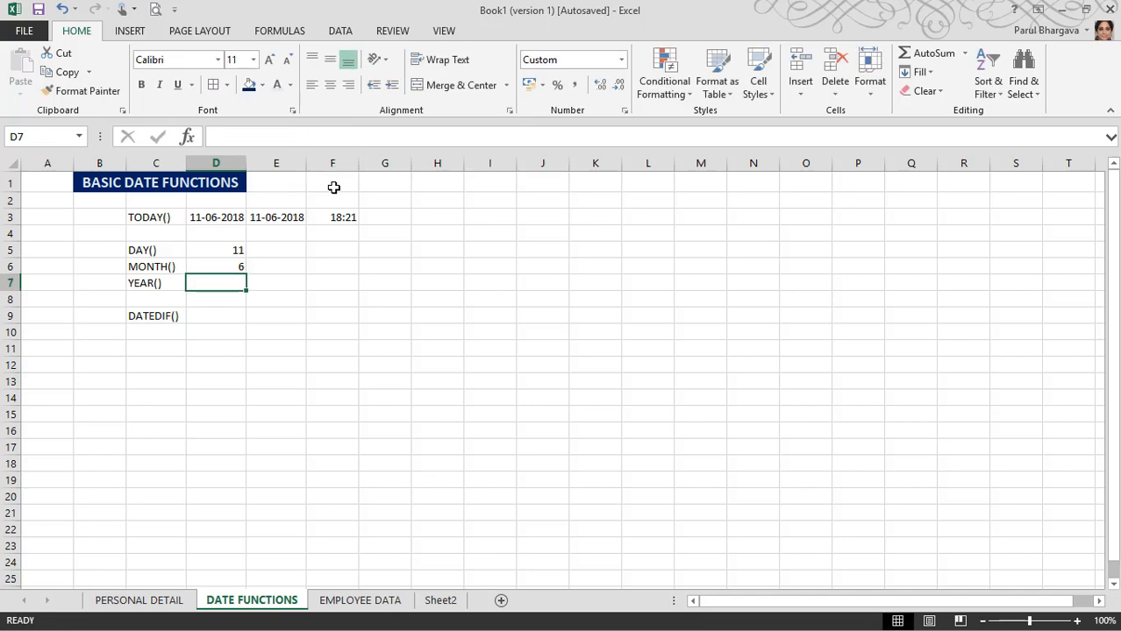
key("Up")
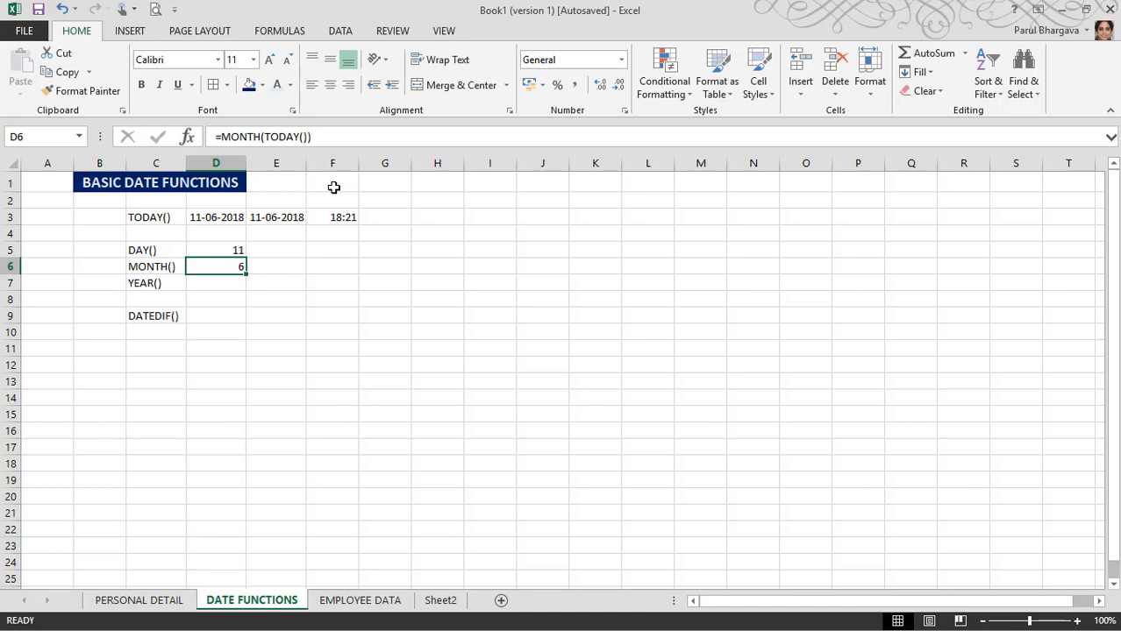
right_click(215, 270)
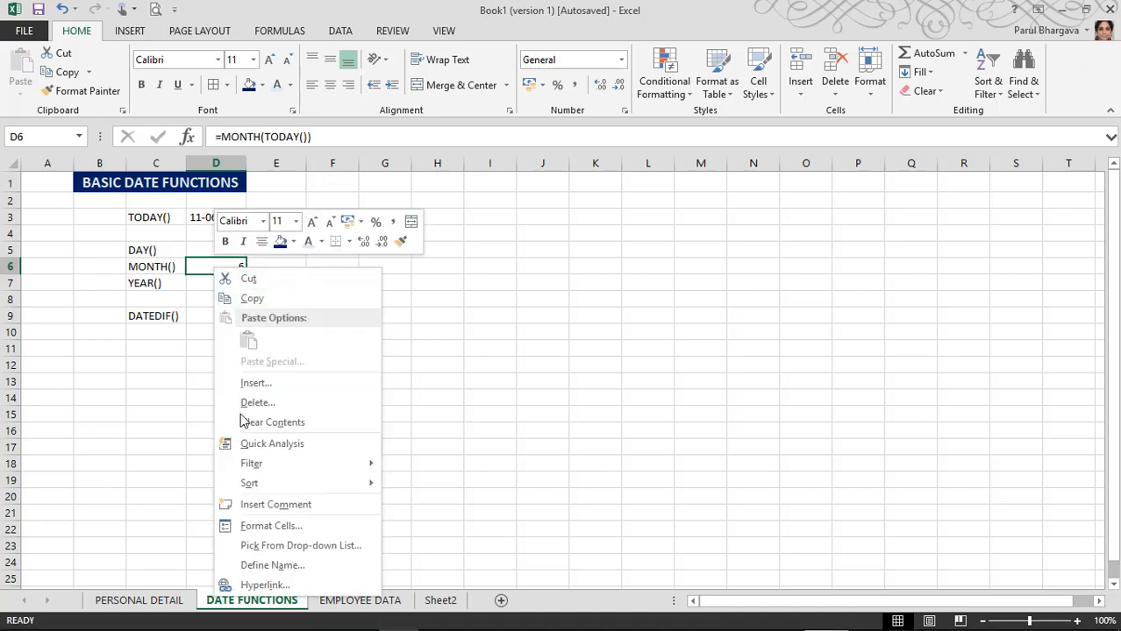
left_click(267, 529)
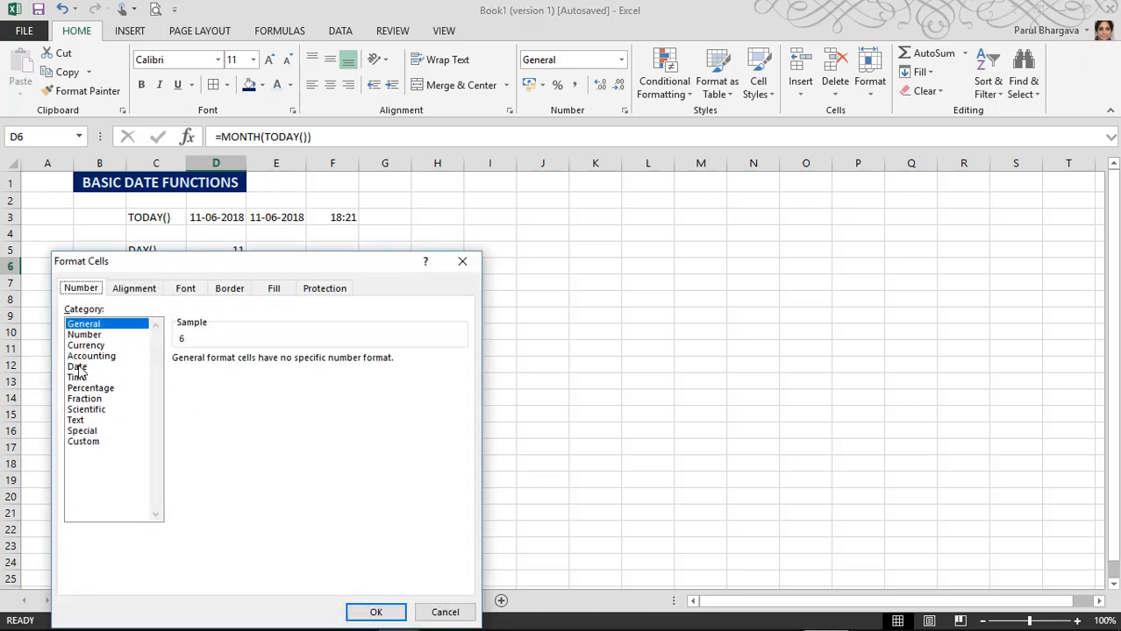
left_click(100, 345)
left_click(86, 336)
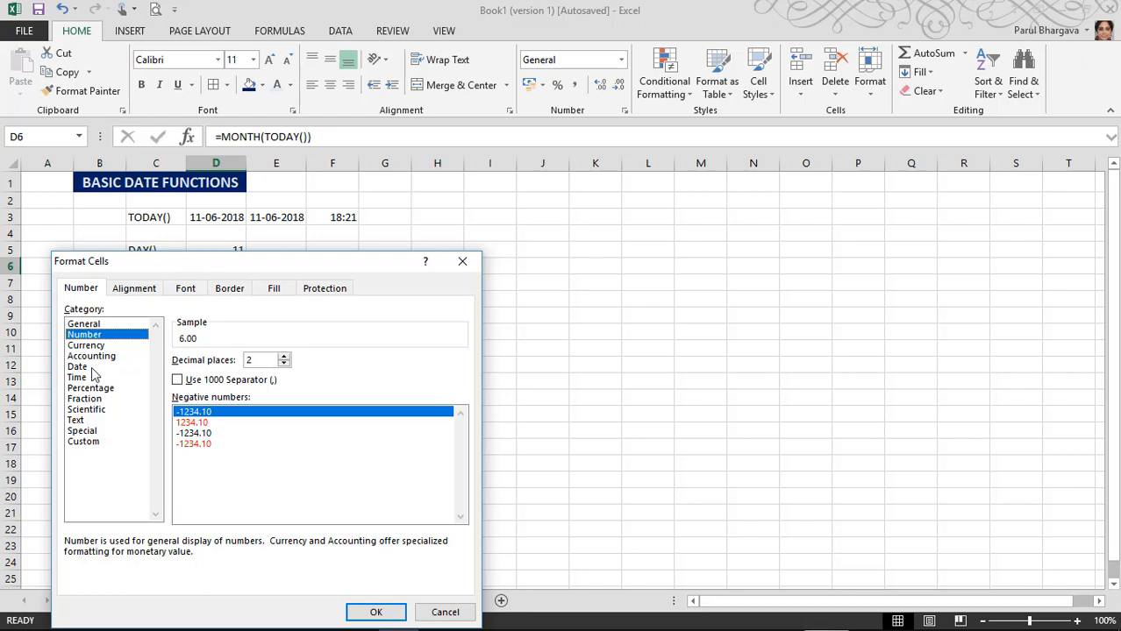
left_click(445, 611)
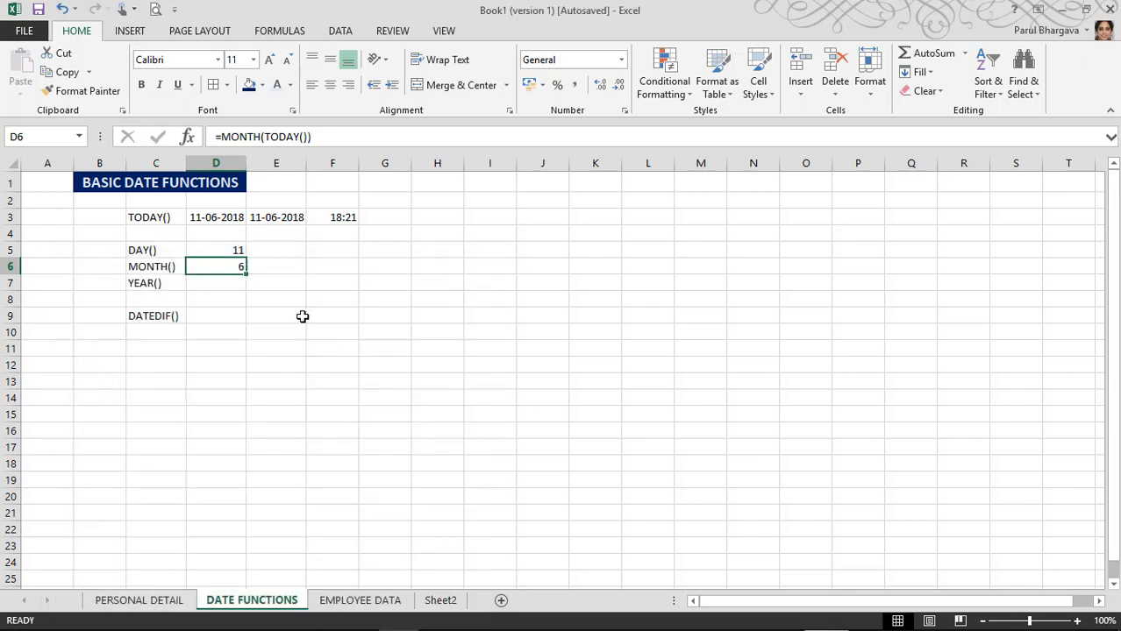
Step: Enter =YEAR(TODAY()) in D7, which displays 00:00 because of its time-style format
double_click(227, 282)
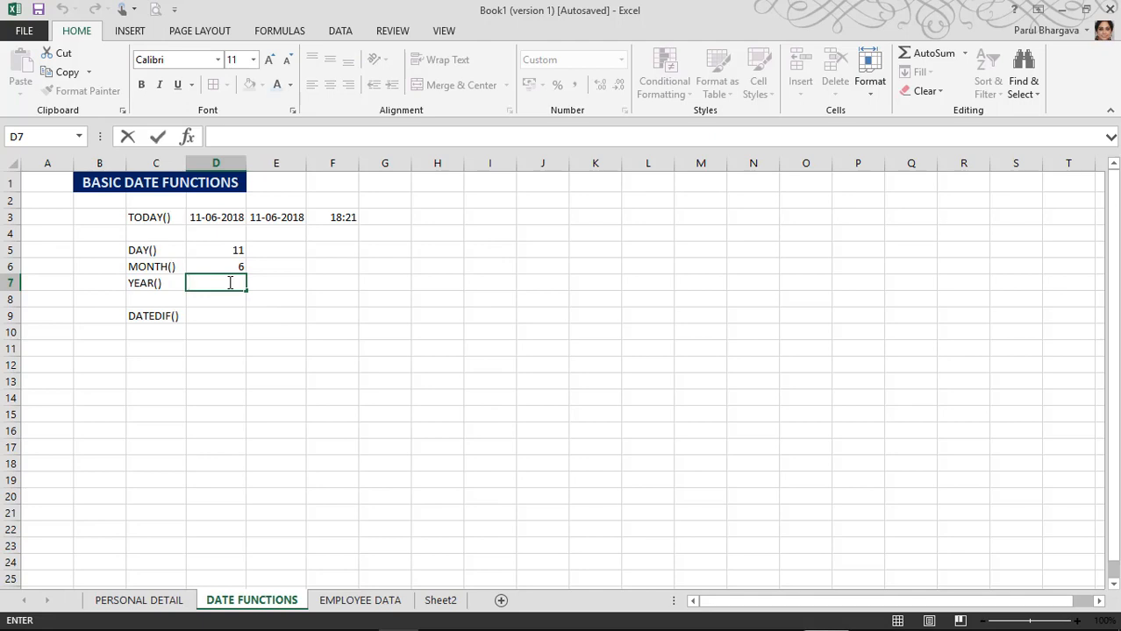
type("=TODA")
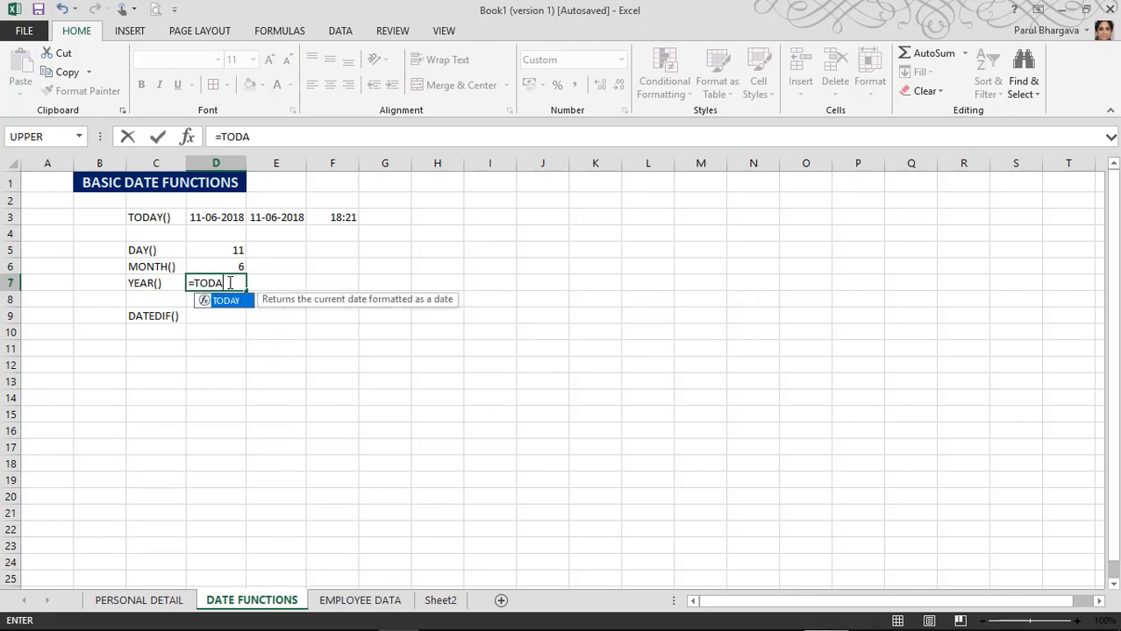
key("BackSpace")
key("BackSpace")
key("BackSpace")
key("BackSpace")
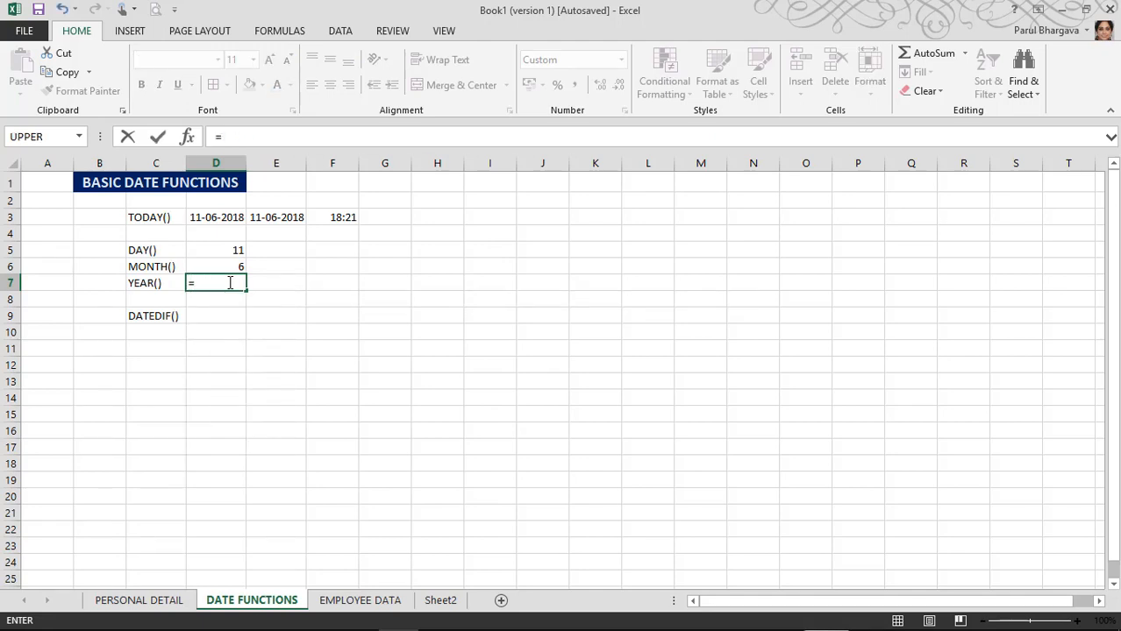
type("YEAR(")
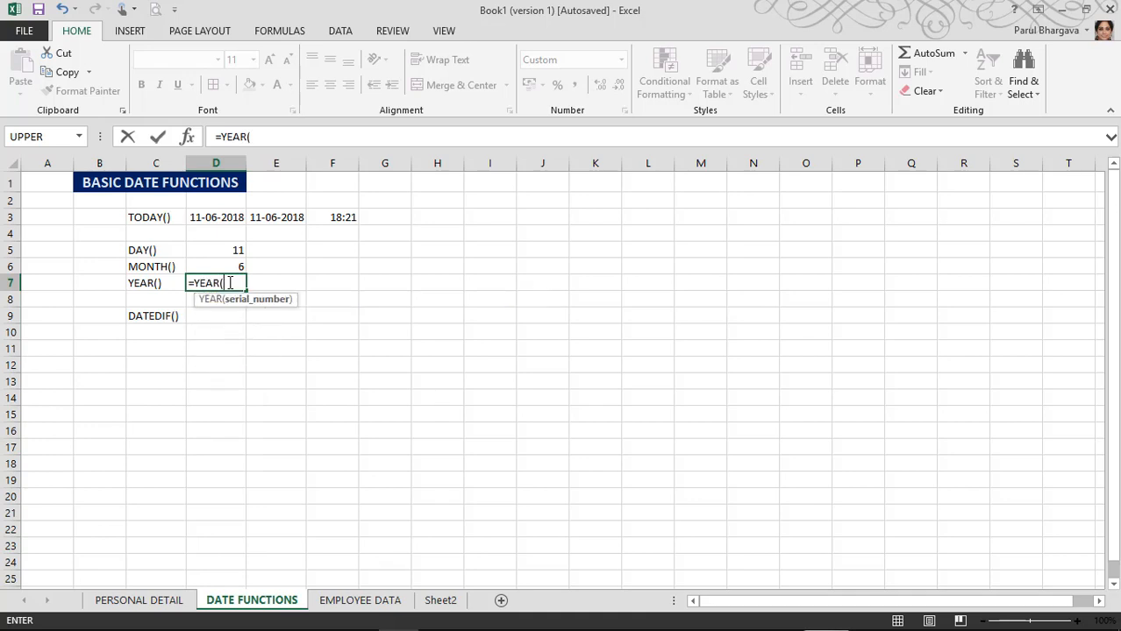
type("TODAY")
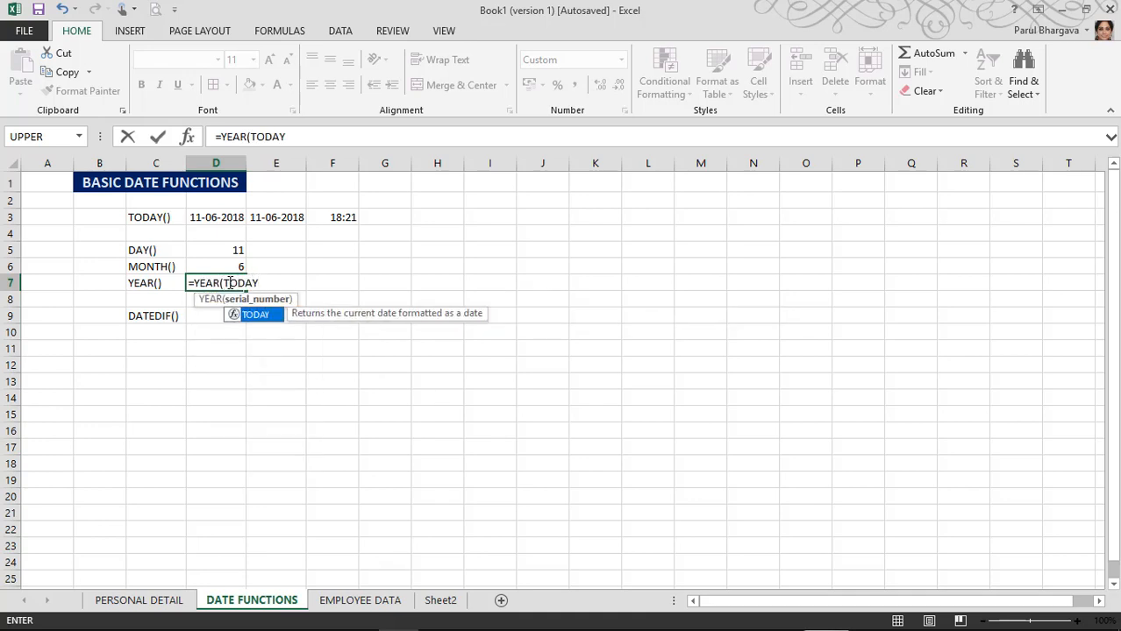
type("())")
key("Return")
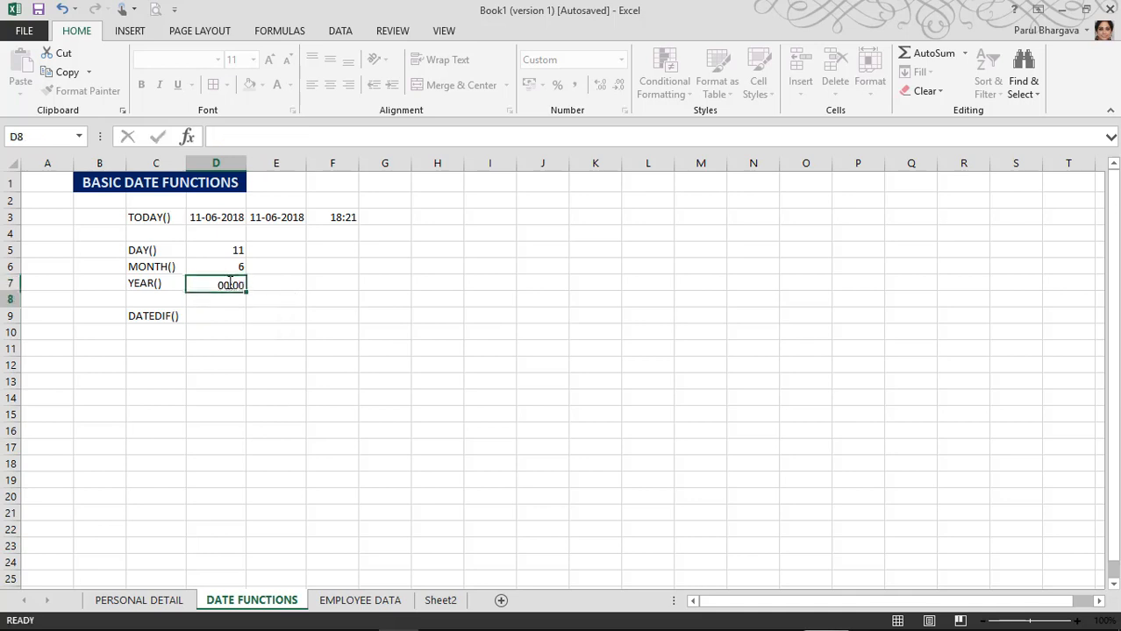
left_click(230, 282)
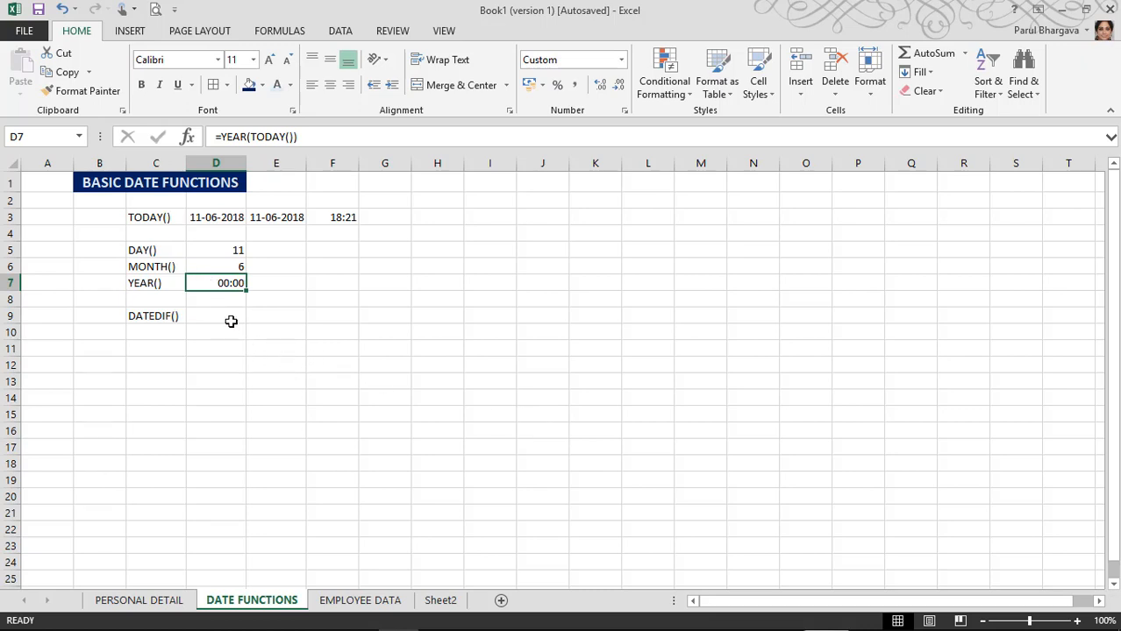
left_click(270, 285)
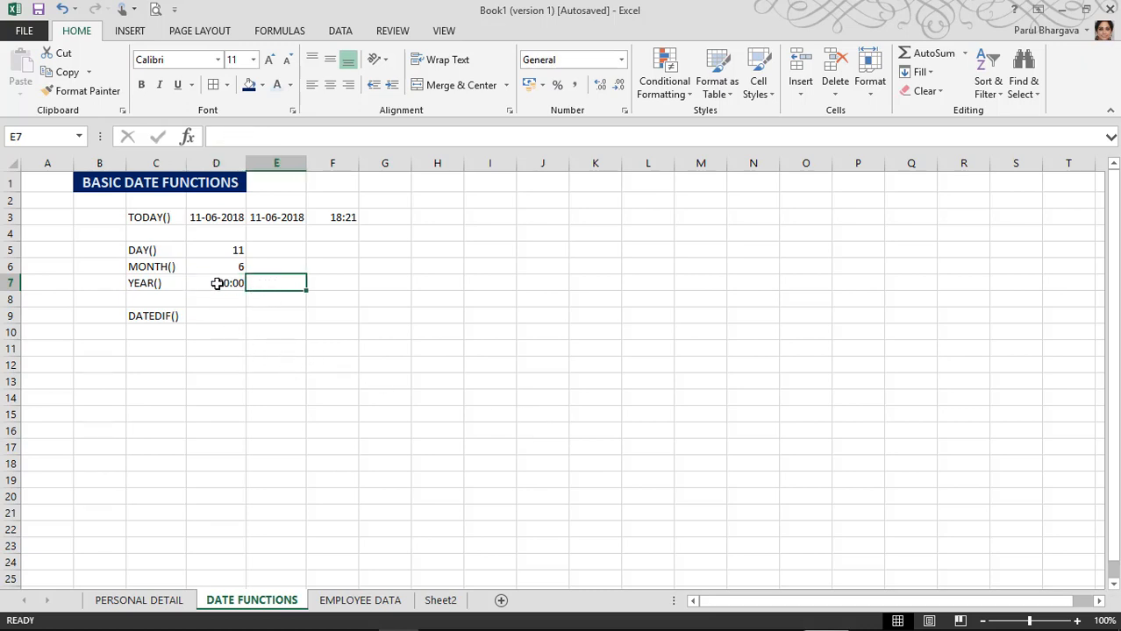
Step: Apply the Custom dd-mmm-yy number format to D7, making it show 10-Jul-05
left_click(218, 283)
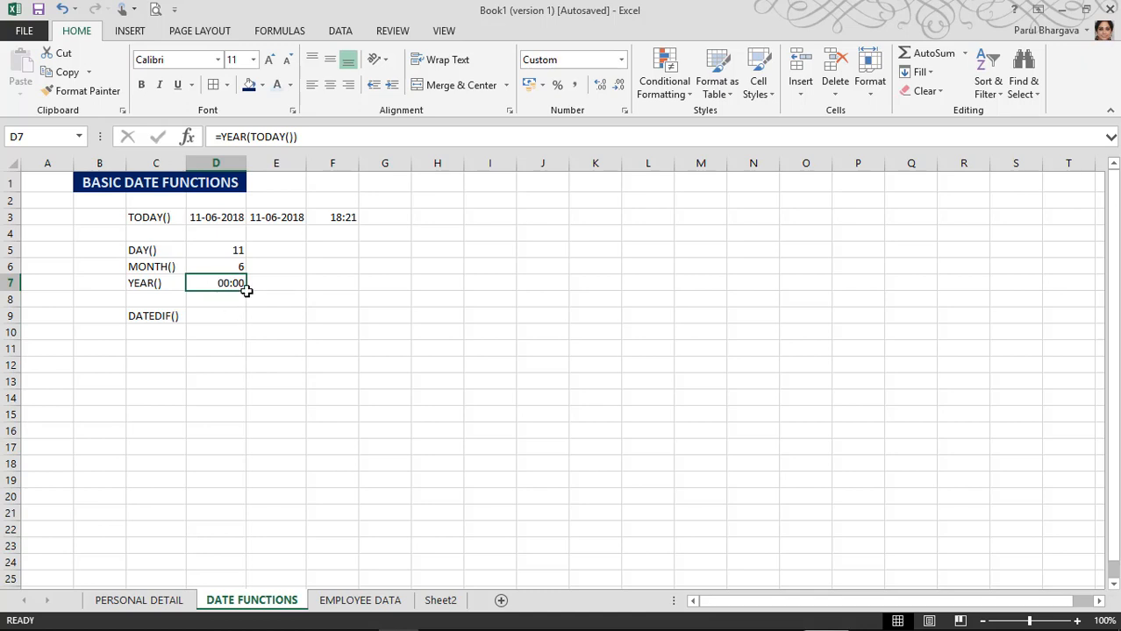
right_click(235, 285)
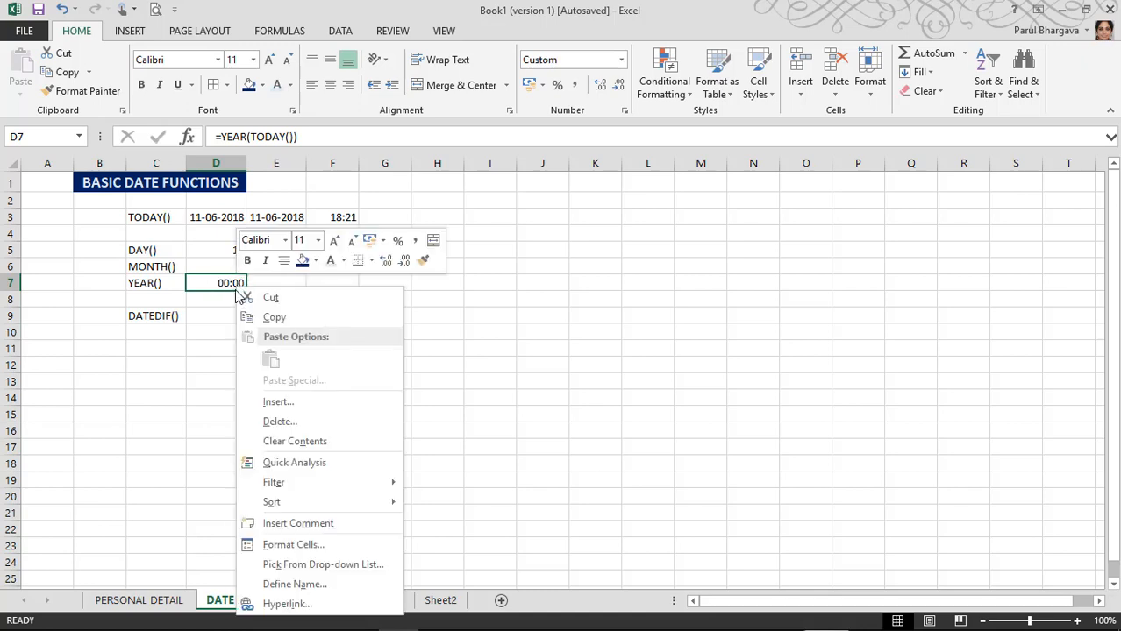
left_click(292, 545)
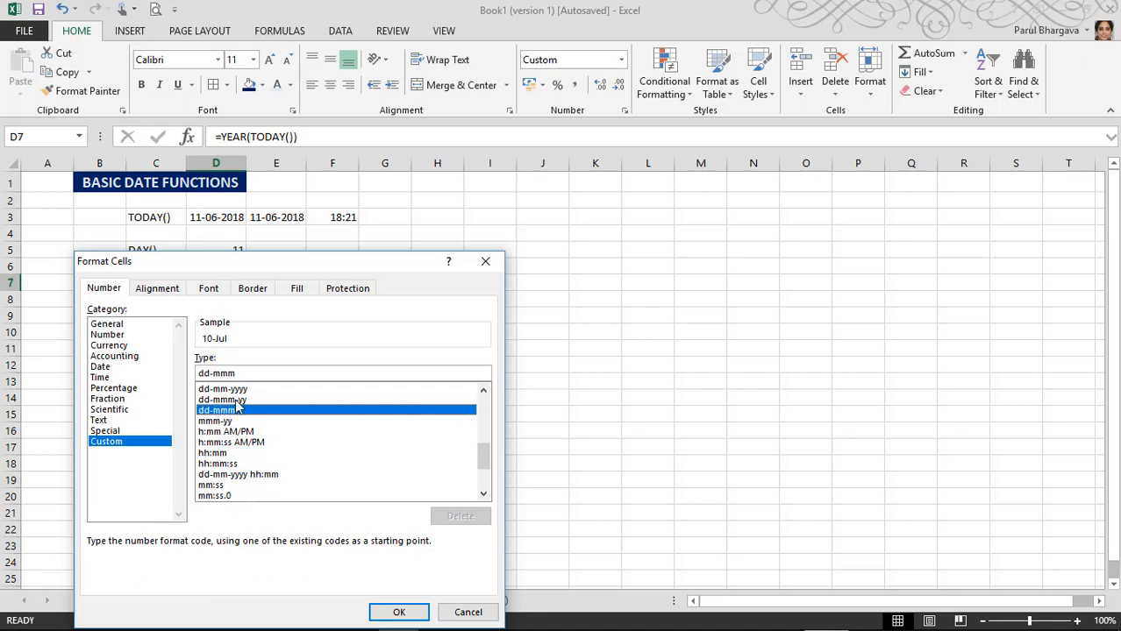
left_click(236, 400)
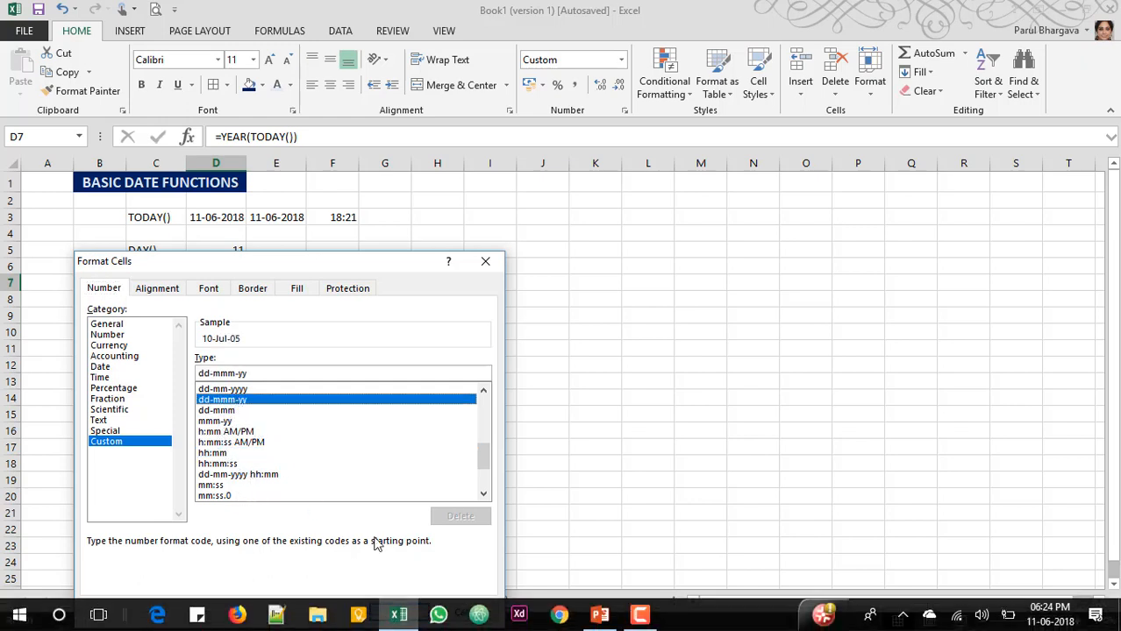
left_click(397, 613)
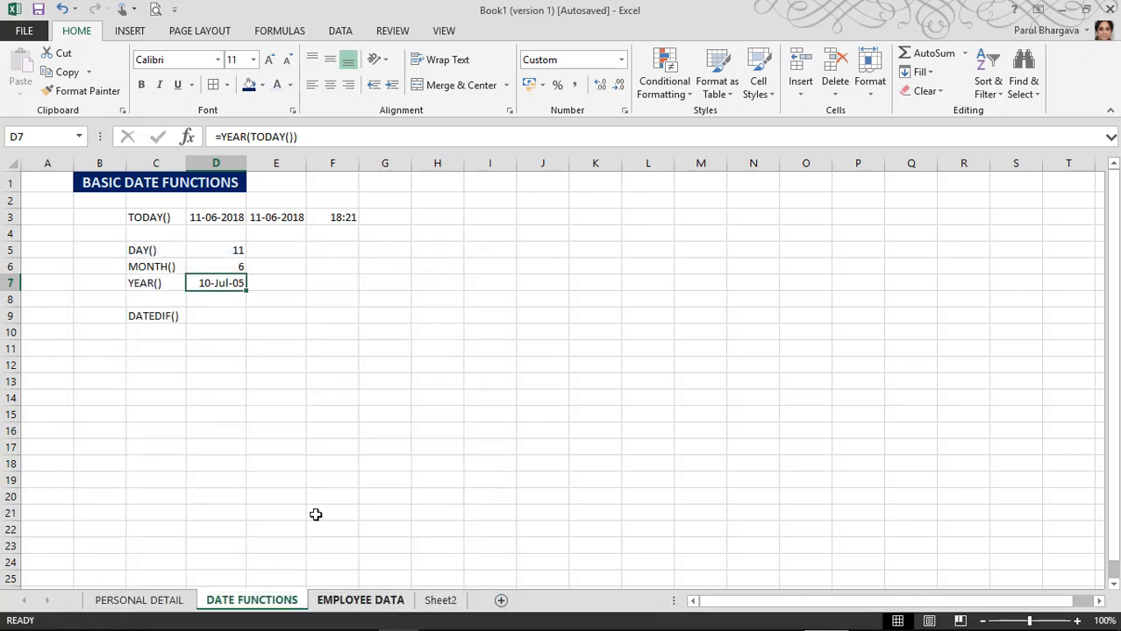
left_click(265, 306)
left_click(228, 283)
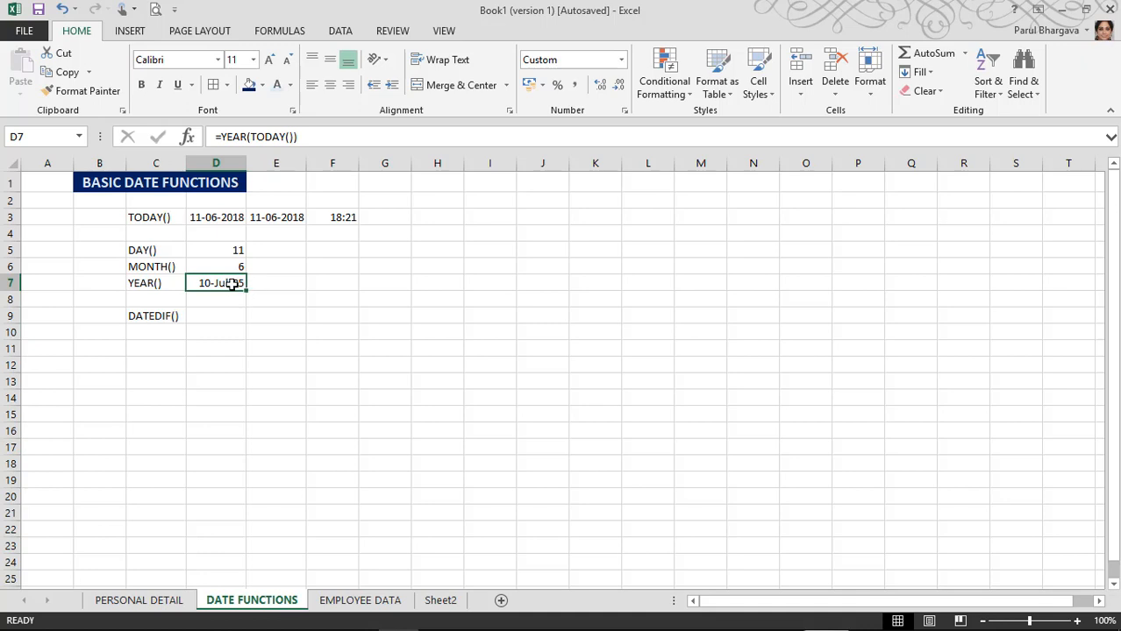
Step: Clear the mis-formatted YEAR formula from D7
double_click(232, 283)
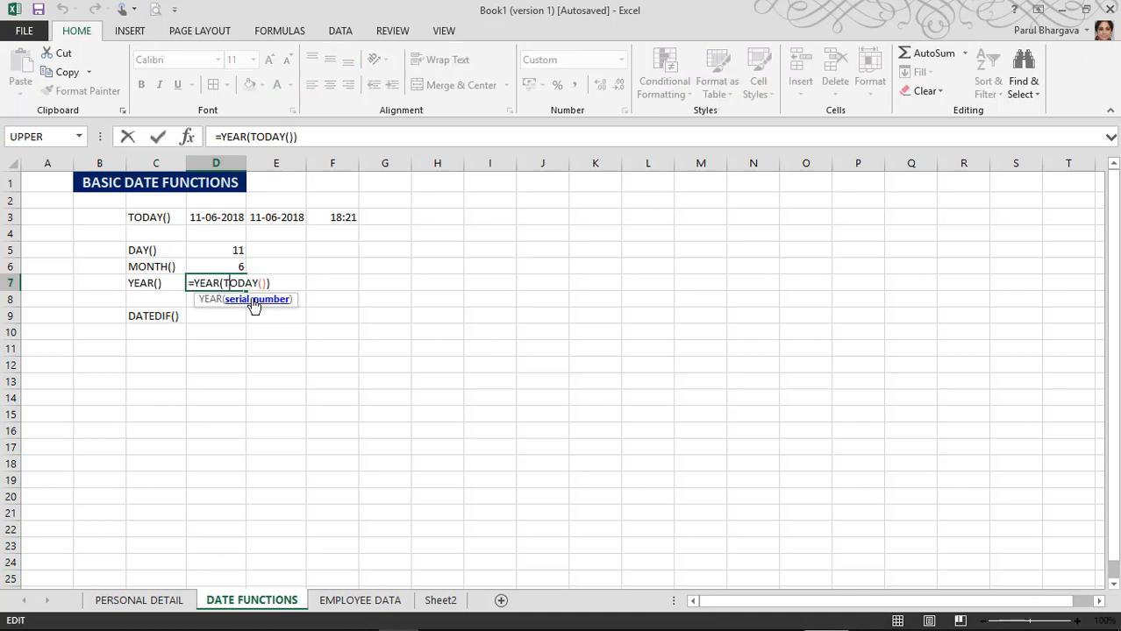
left_click(253, 300)
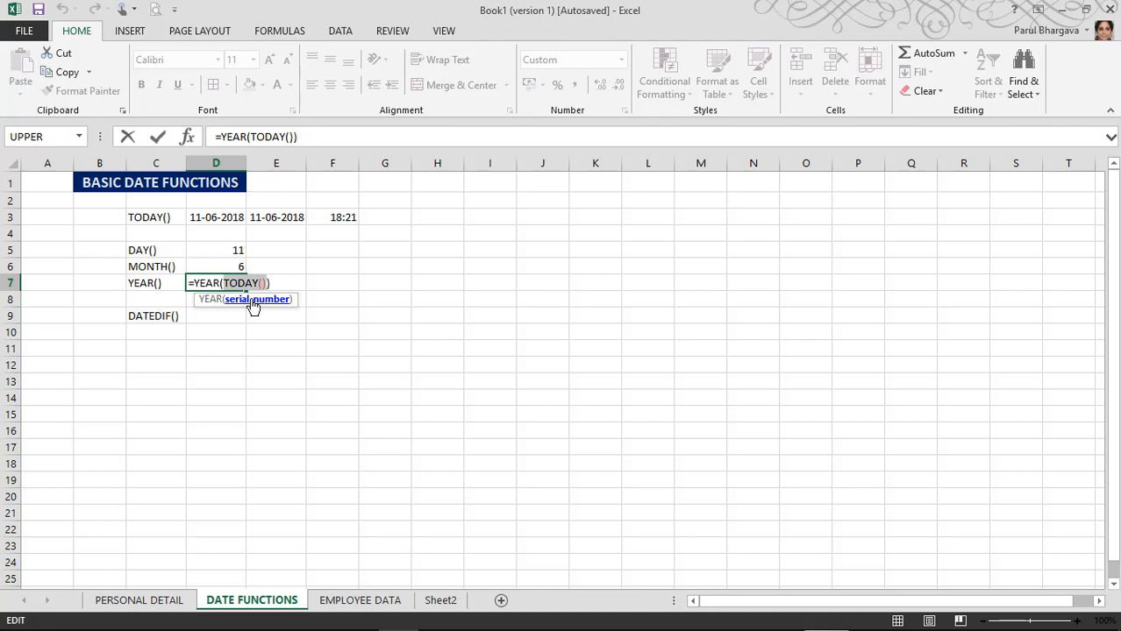
key("Return")
key("Up")
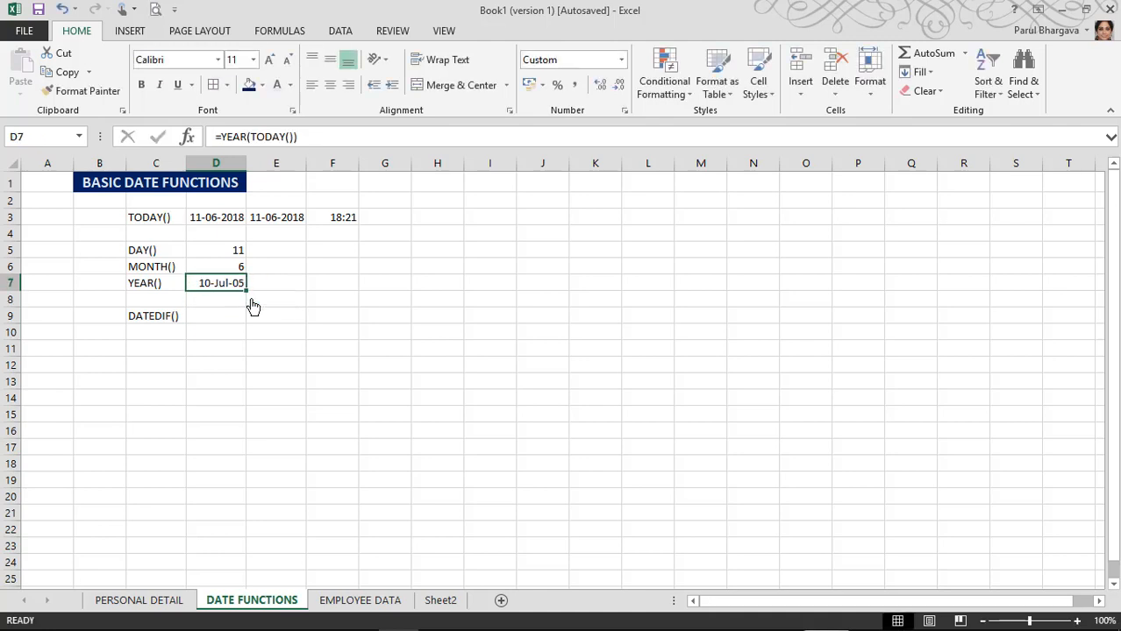
key("Delete")
Step: Enter =YEAR(TODAY()) in E7, fill it left into D7 to show 2018, then clear E7
key("Right")
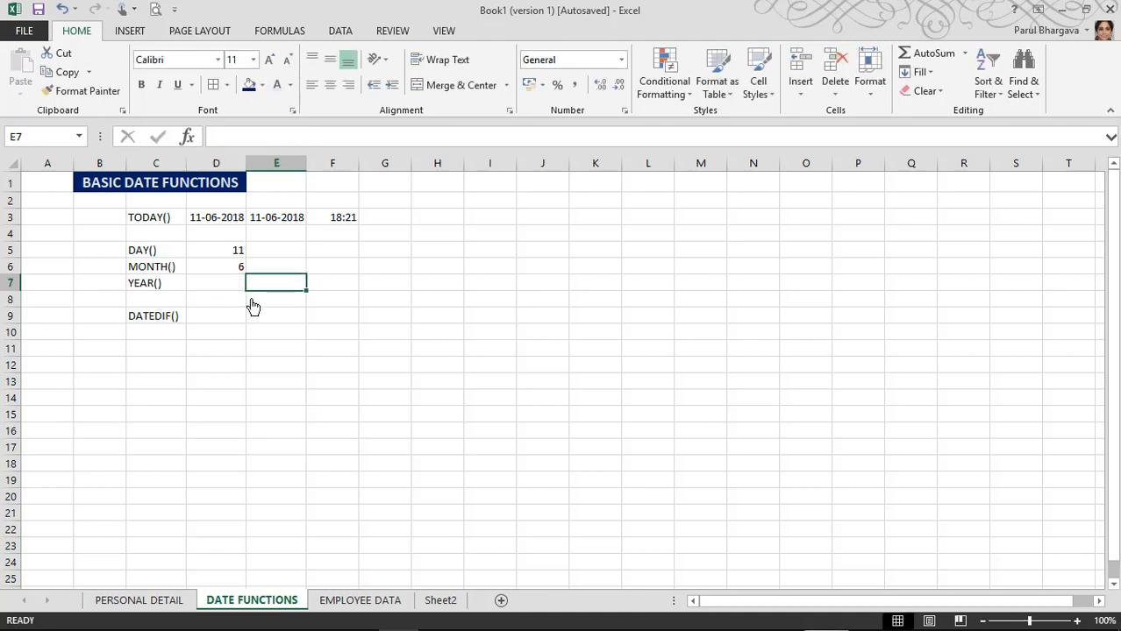
type("=YEAR")
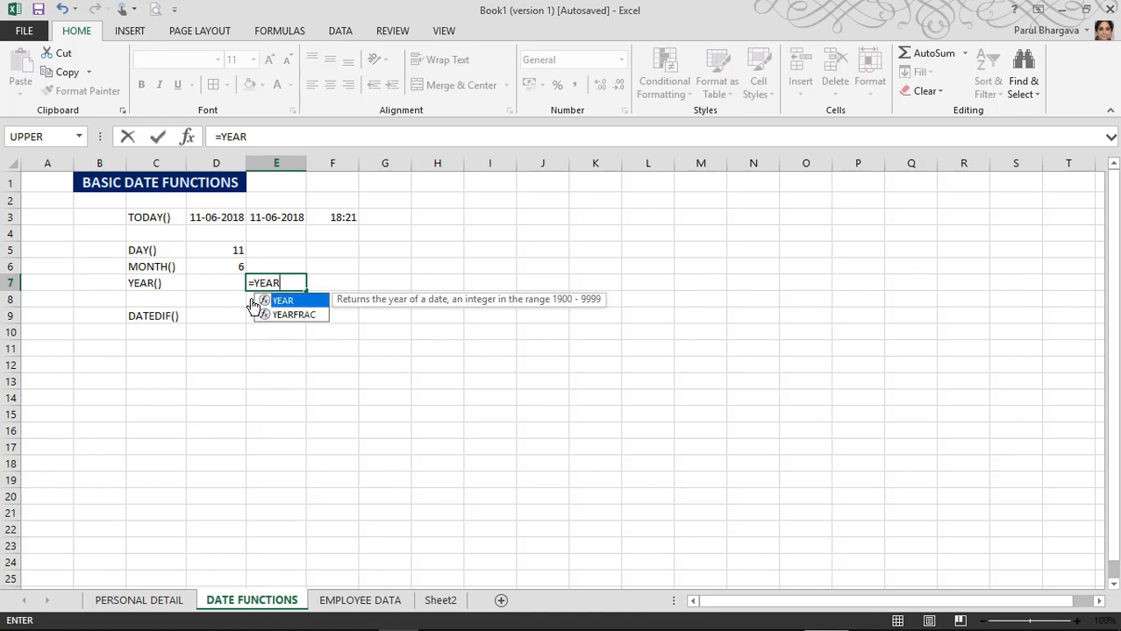
type("(TODAY")
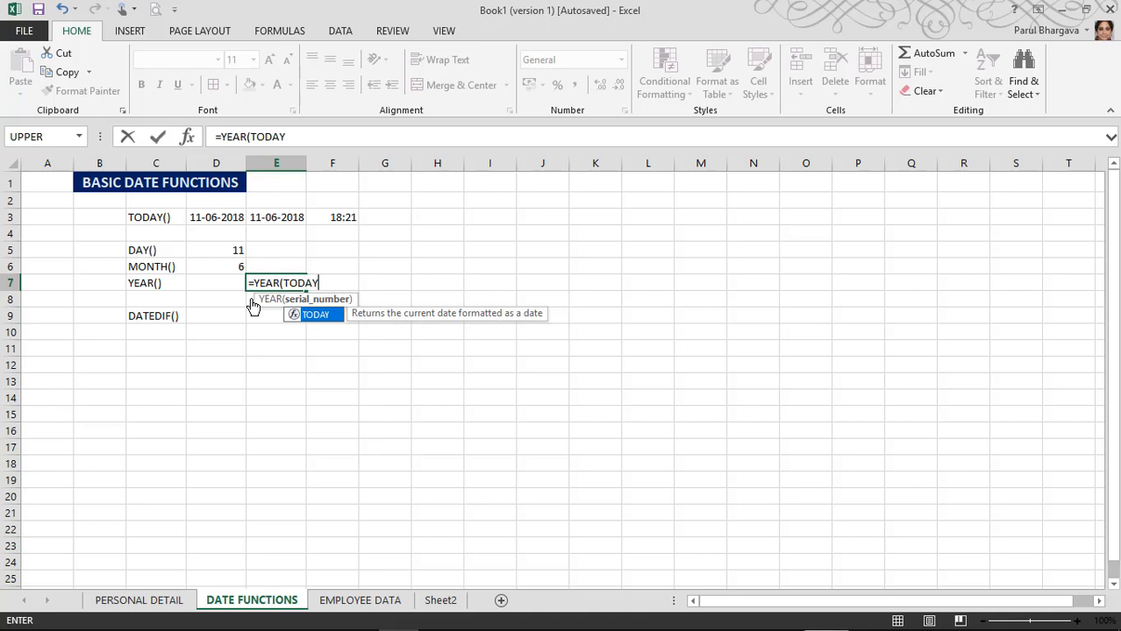
type("()")
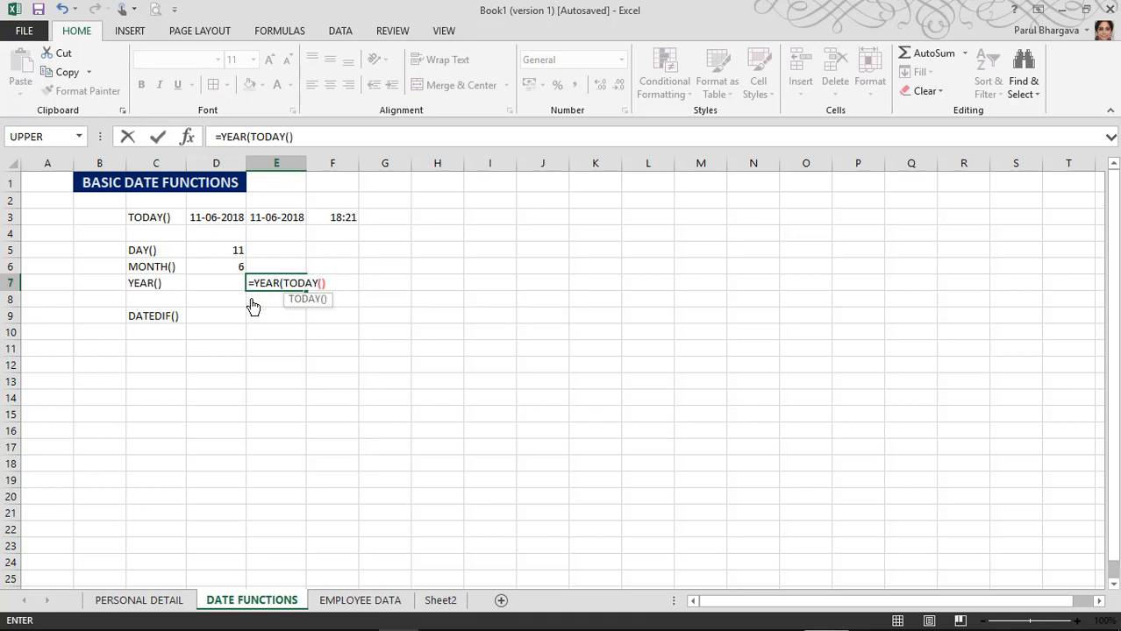
type(")")
key("Return")
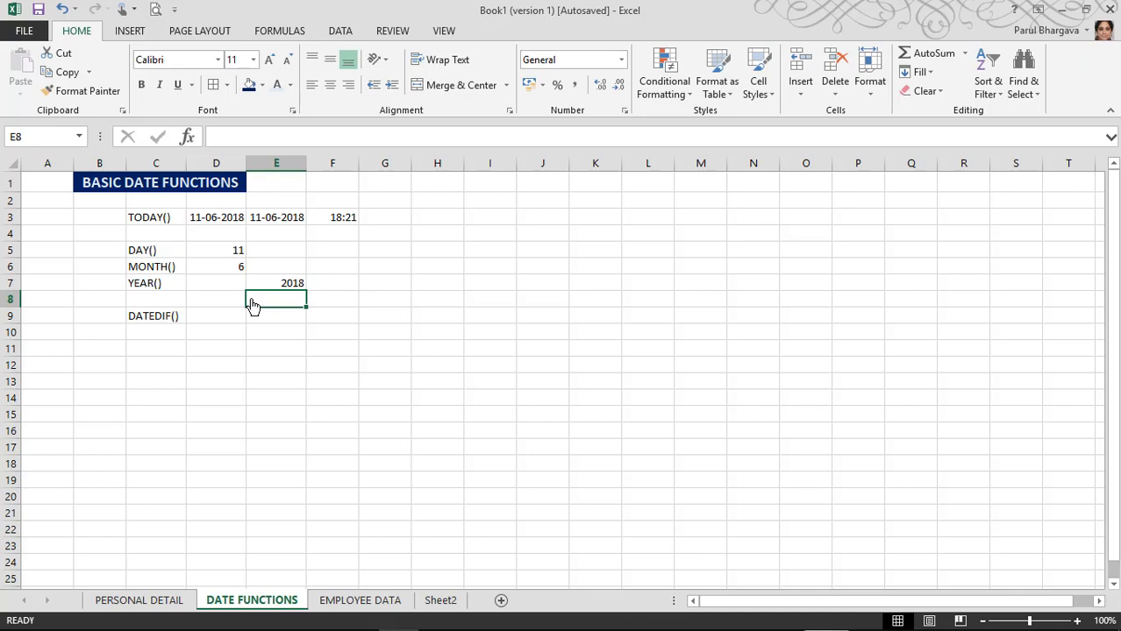
left_click(261, 286)
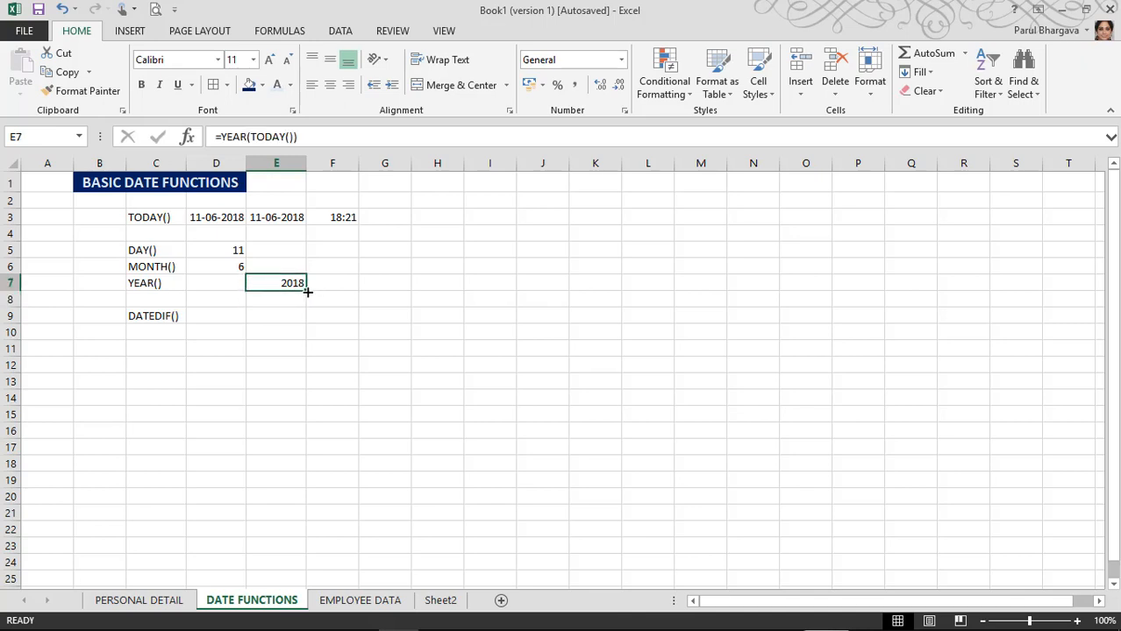
left_click_drag(307, 292, 216, 290)
left_click(298, 287)
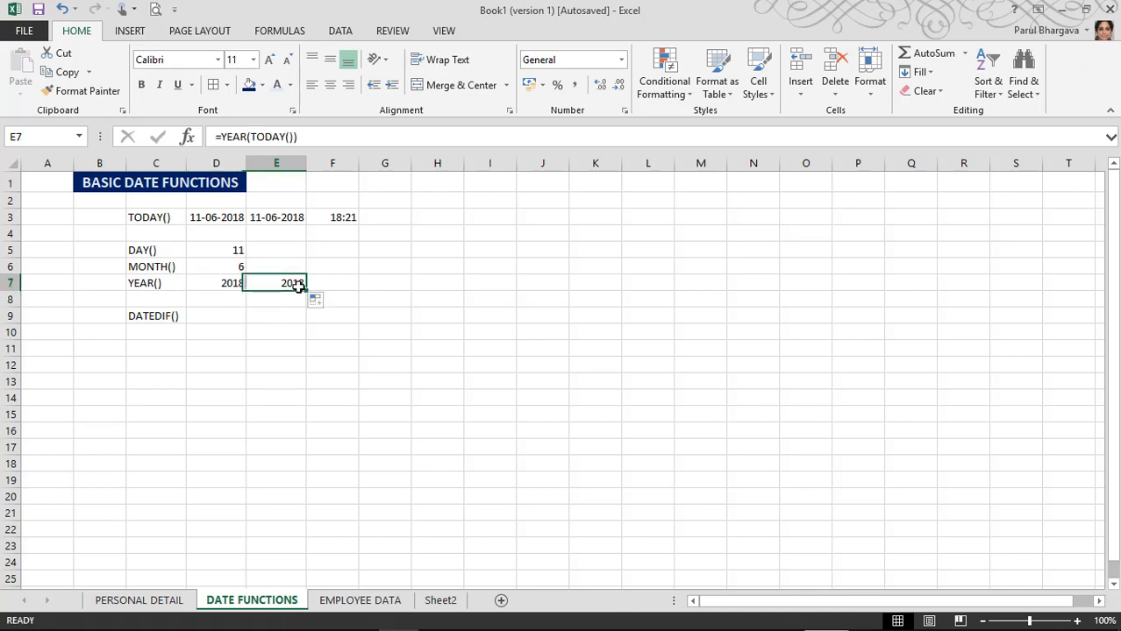
key("Delete")
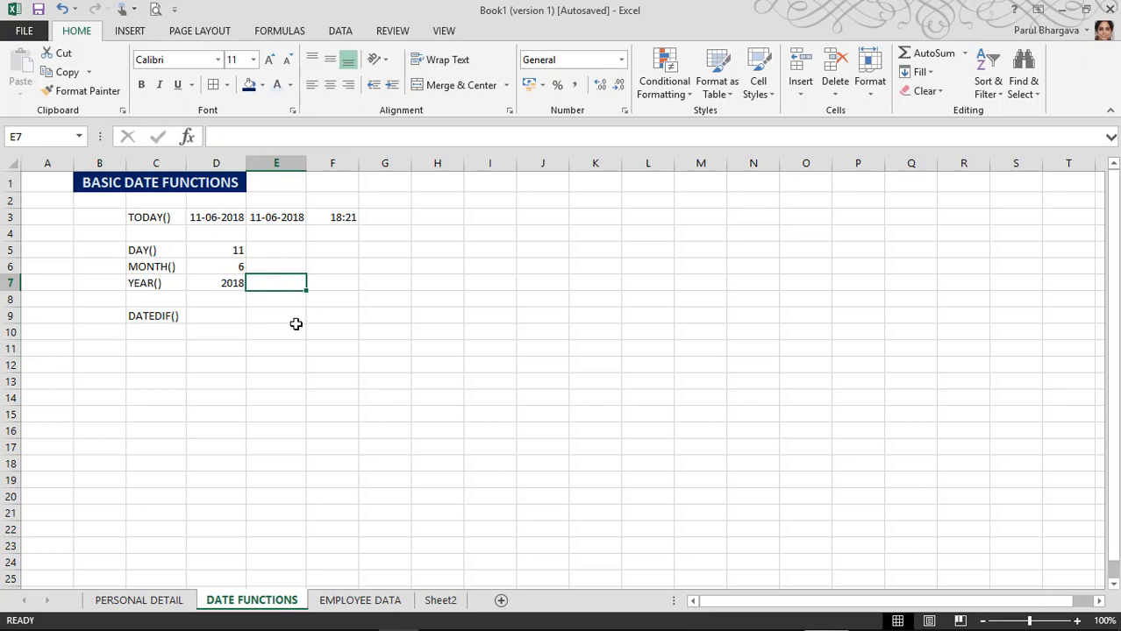
key("Up")
key("Up")
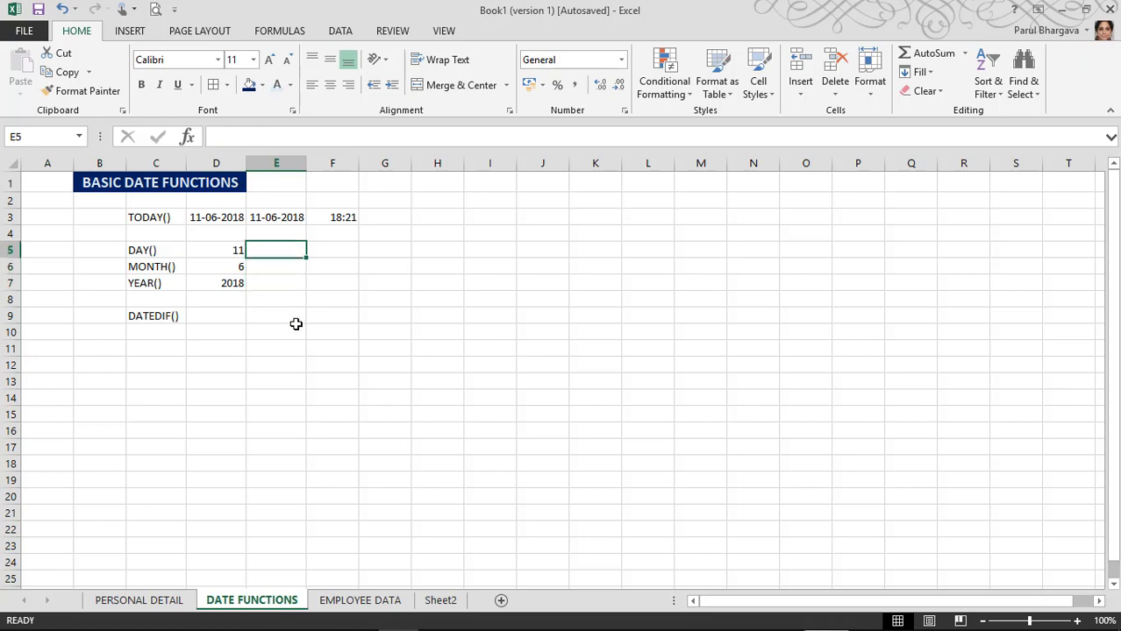
key("Right")
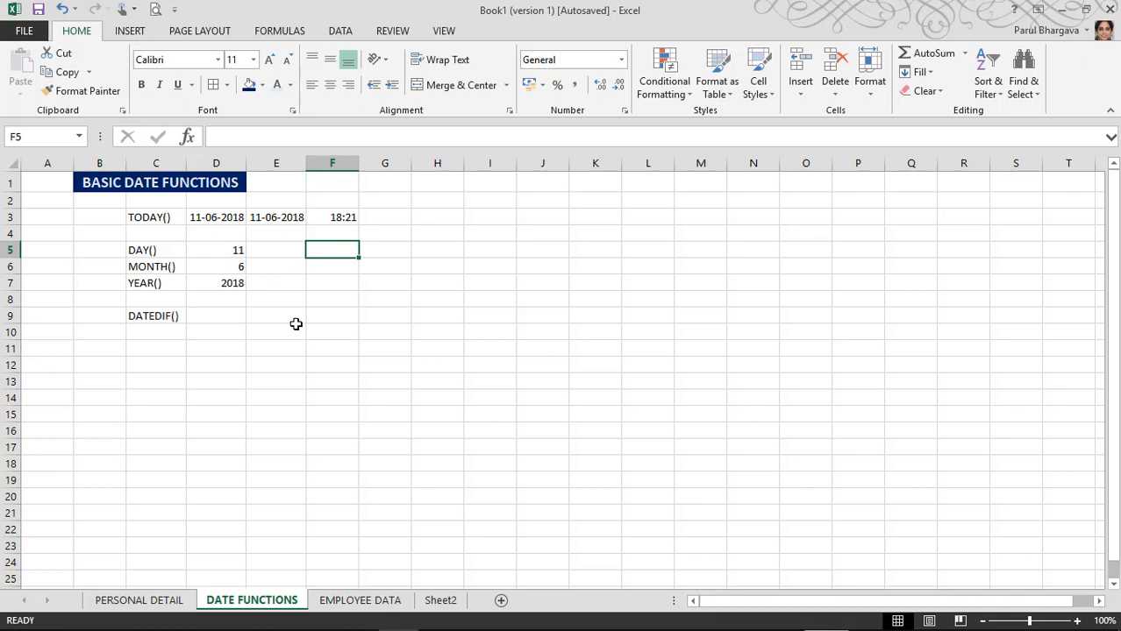
Step: Enter a DAY formula in F5, quoting the date as =DAY("12-2-1980") so it returns 12
type("=")
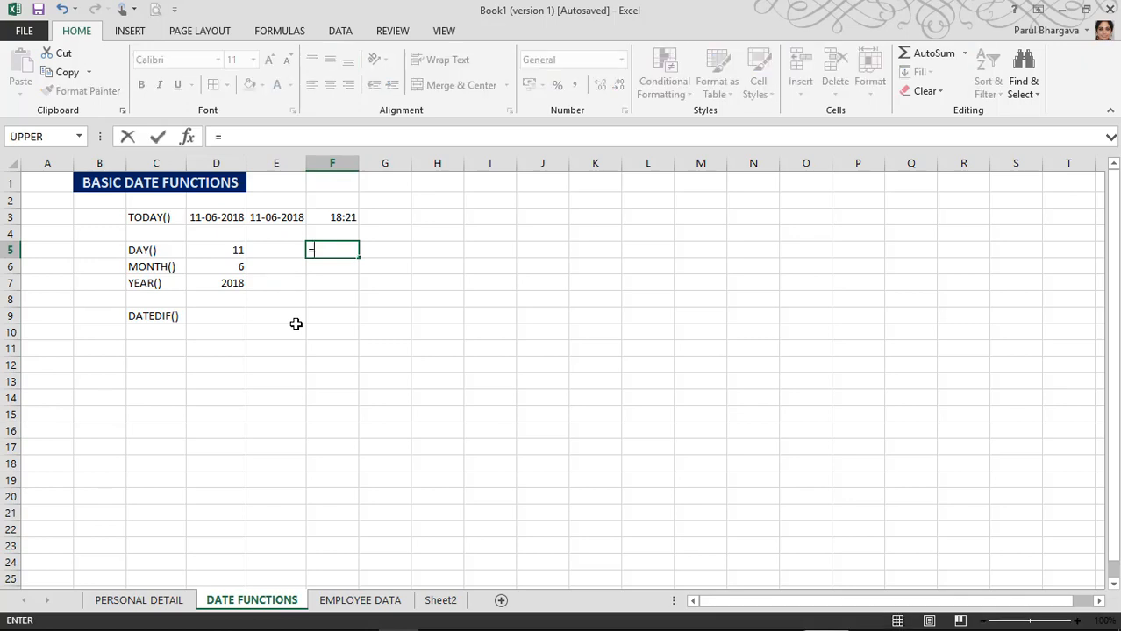
type("DA")
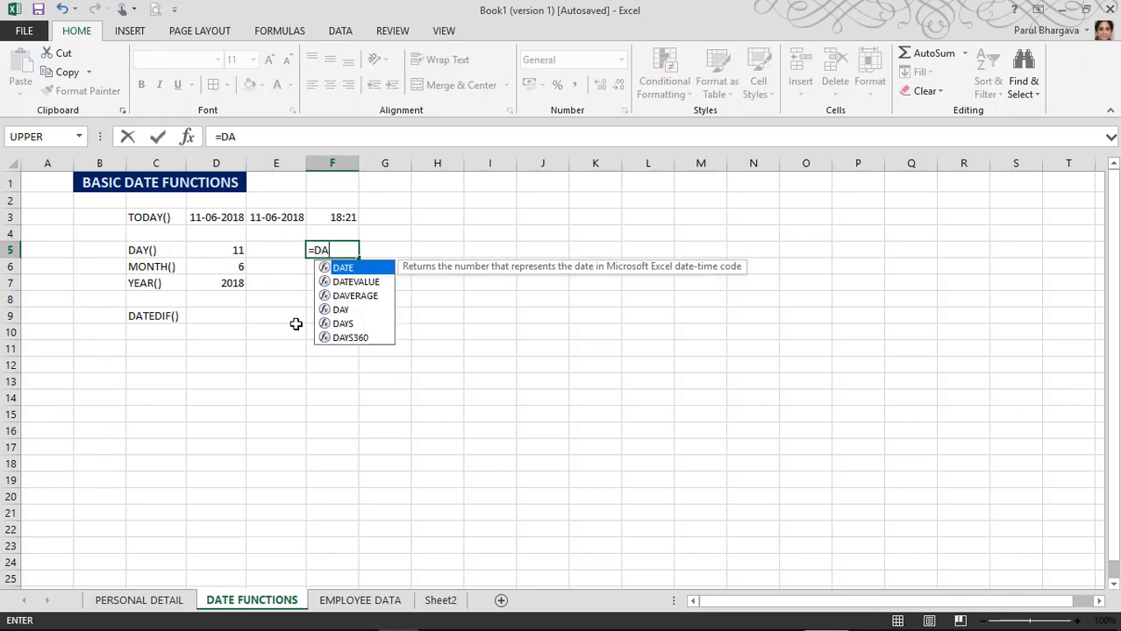
type("Y(")
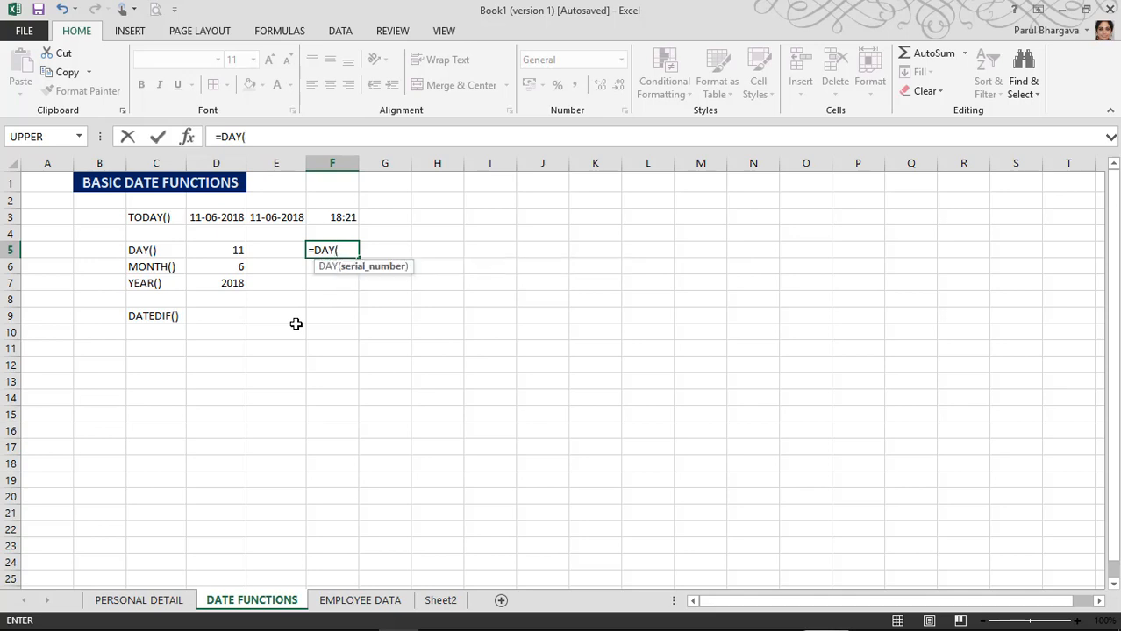
type("12-02-19")
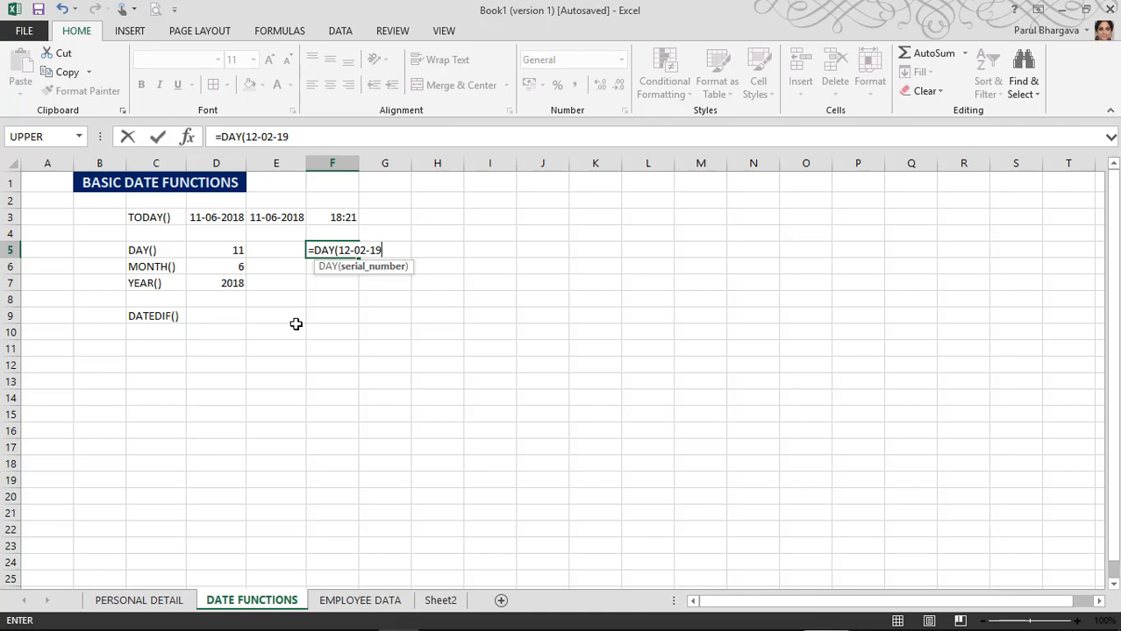
type("80)")
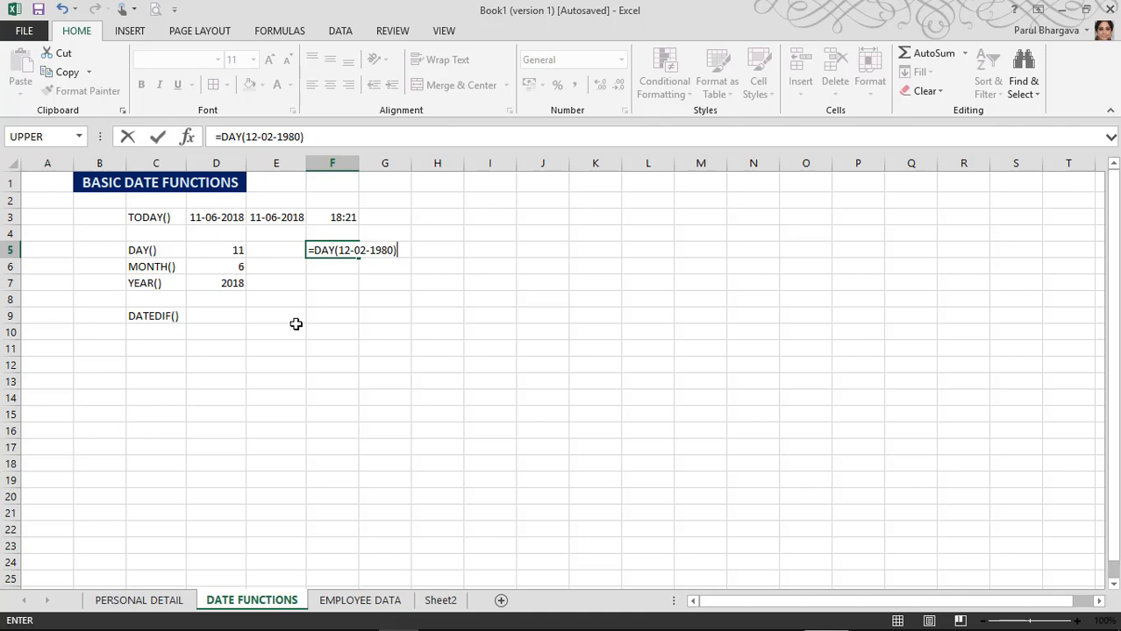
key("Return")
key("Up")
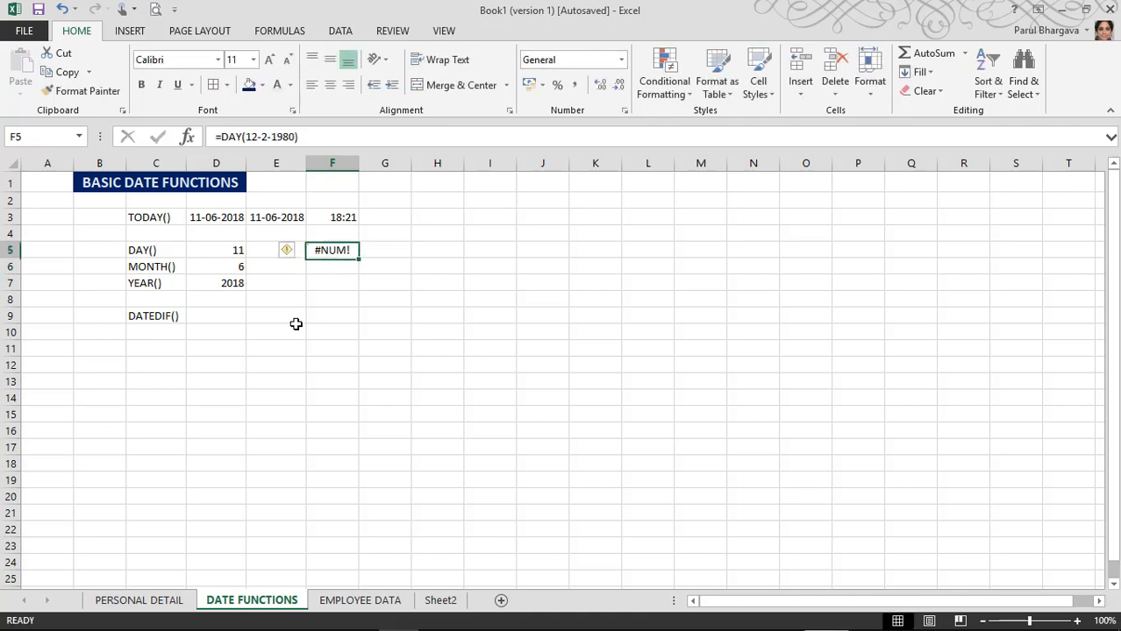
mouse_move(246, 136)
left_mouse_down()
mouse_move(294, 136)
mouse_move(247, 137)
left_mouse_up()
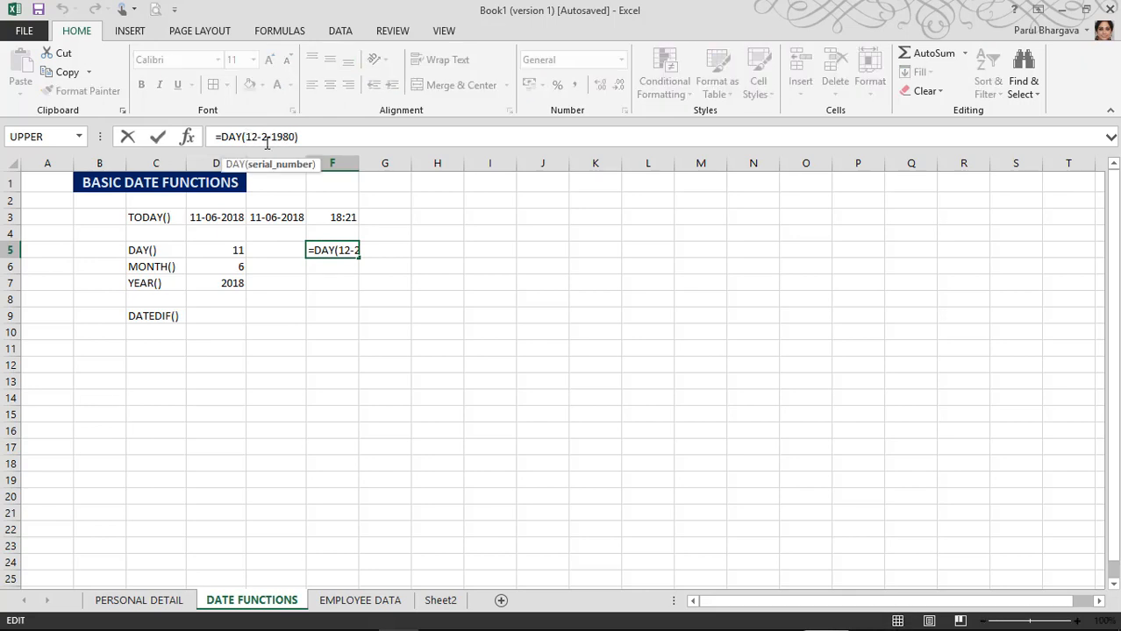
type("\"")
key("Right")
key("Right")
key("Right")
key("Right")
key("Right")
key("Right")
key("Right")
key("Right")
key("Right")
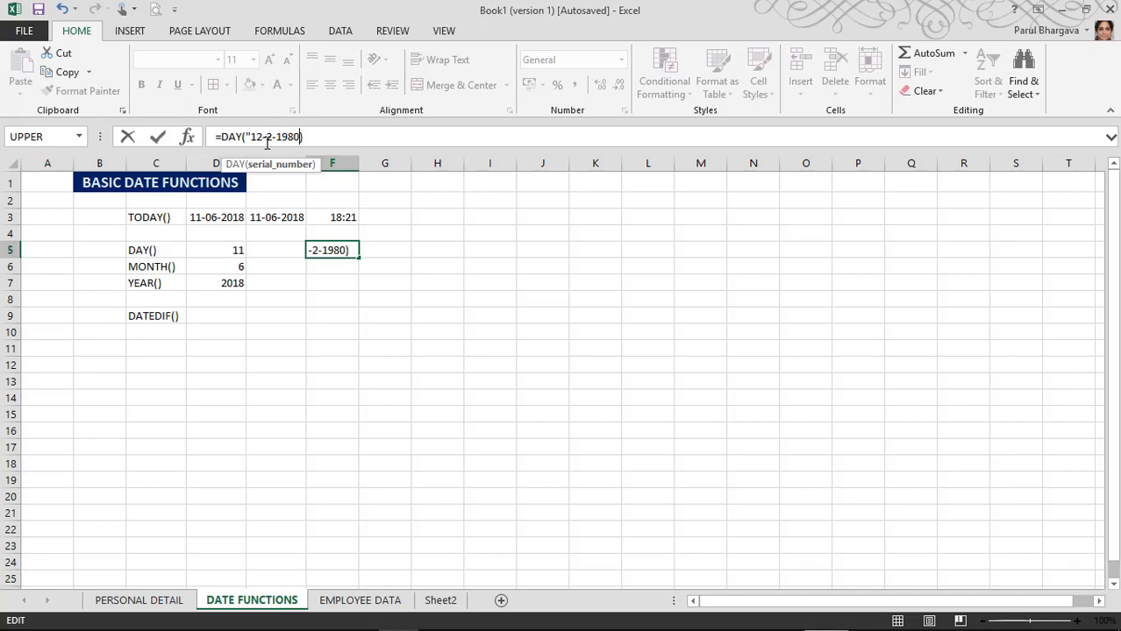
type("\"")
key("Return")
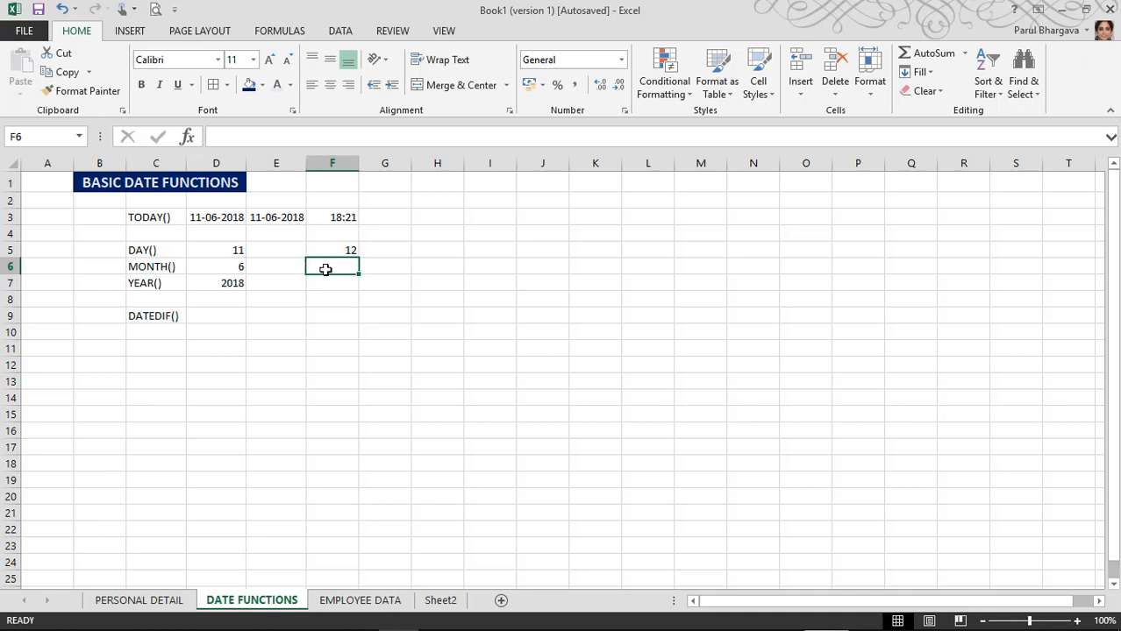
Step: Enter =MONTH("18 MAY 2003") in F6, which returns 5
type("=MONTH")
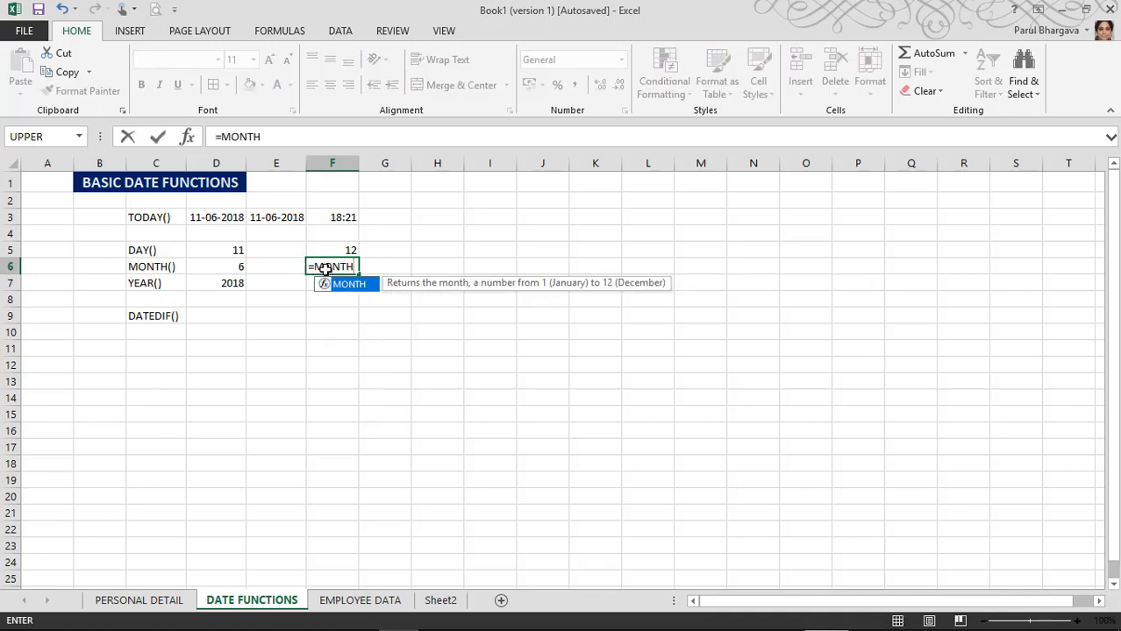
type("(")
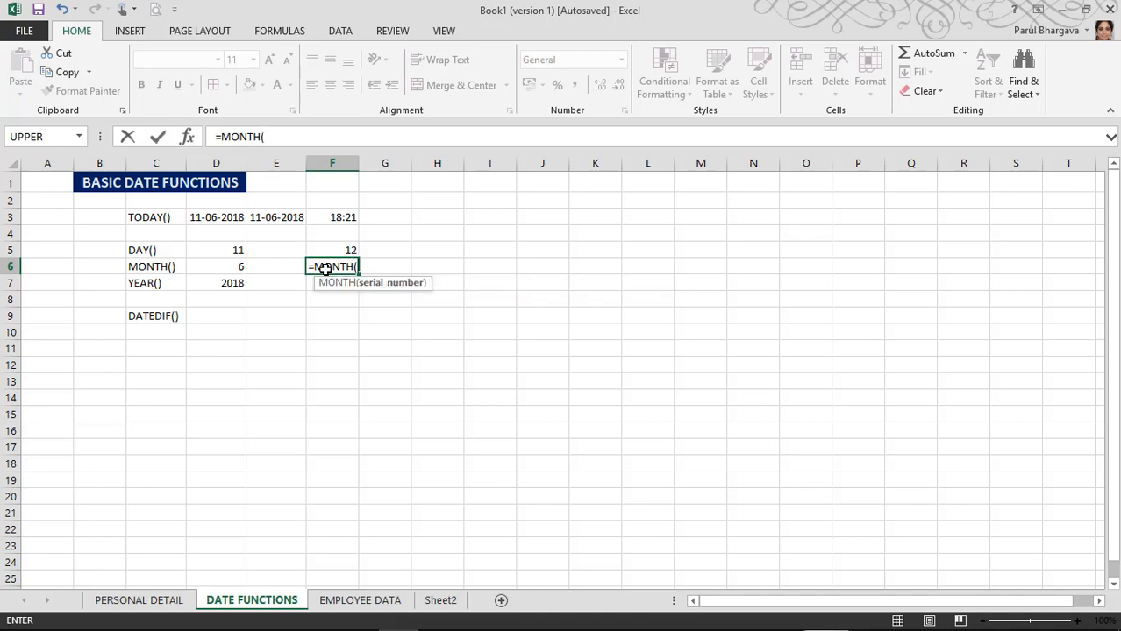
type("\"18 MAY 200")
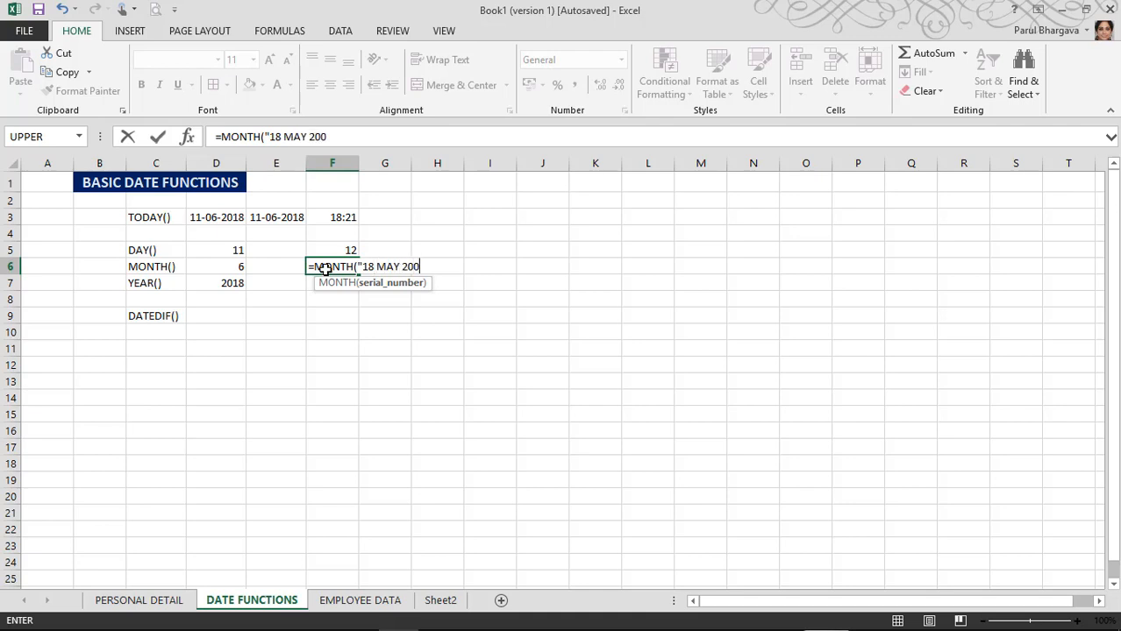
type("3\")")
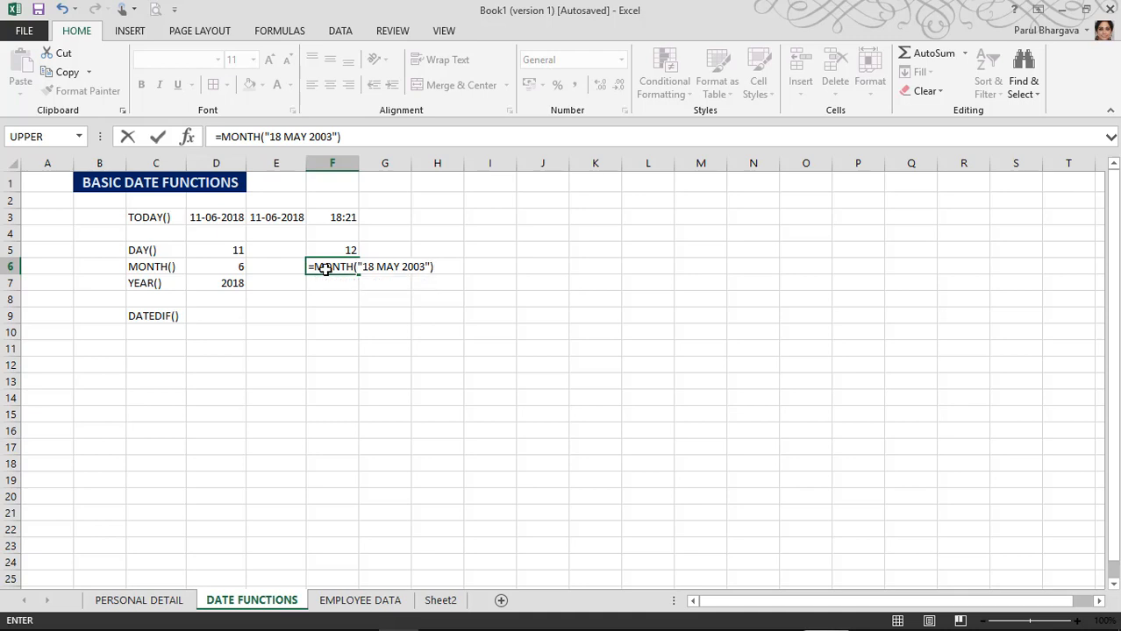
key("Return")
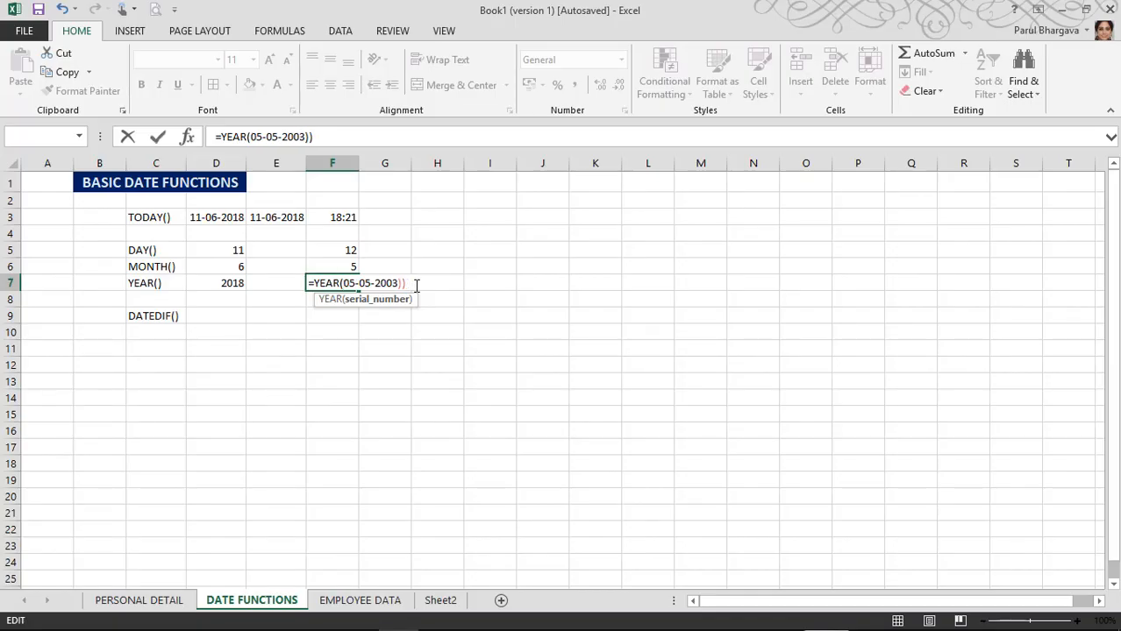
type("\"")
key("Right")
key("Right")
key("Right")
key("Right")
key("Right")
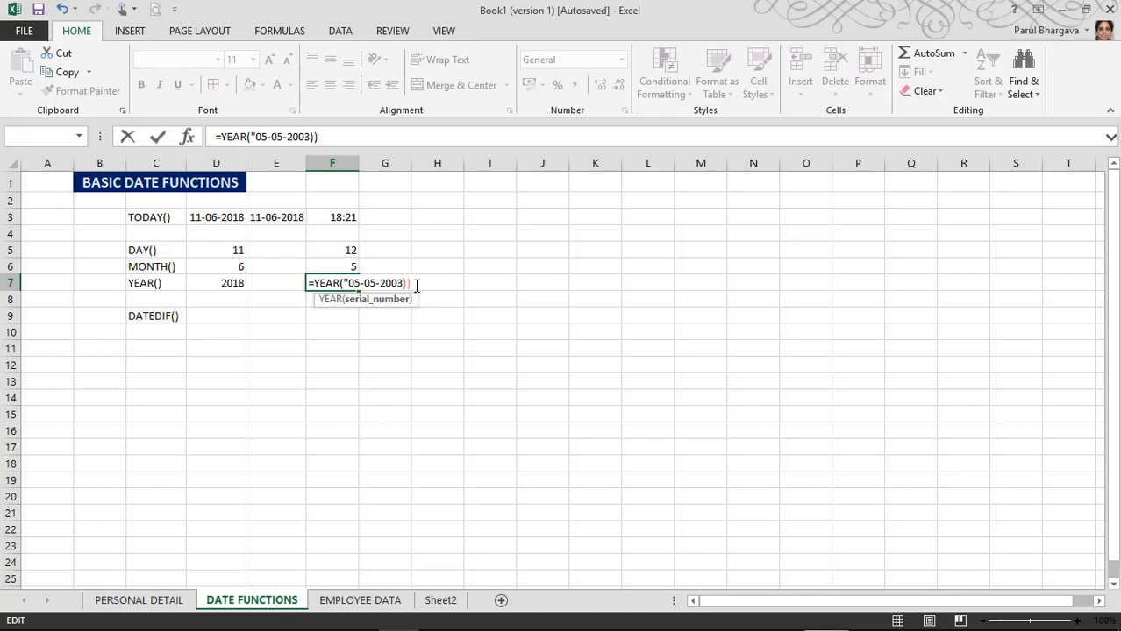
key("Delete")
type("\"")
key("Return")
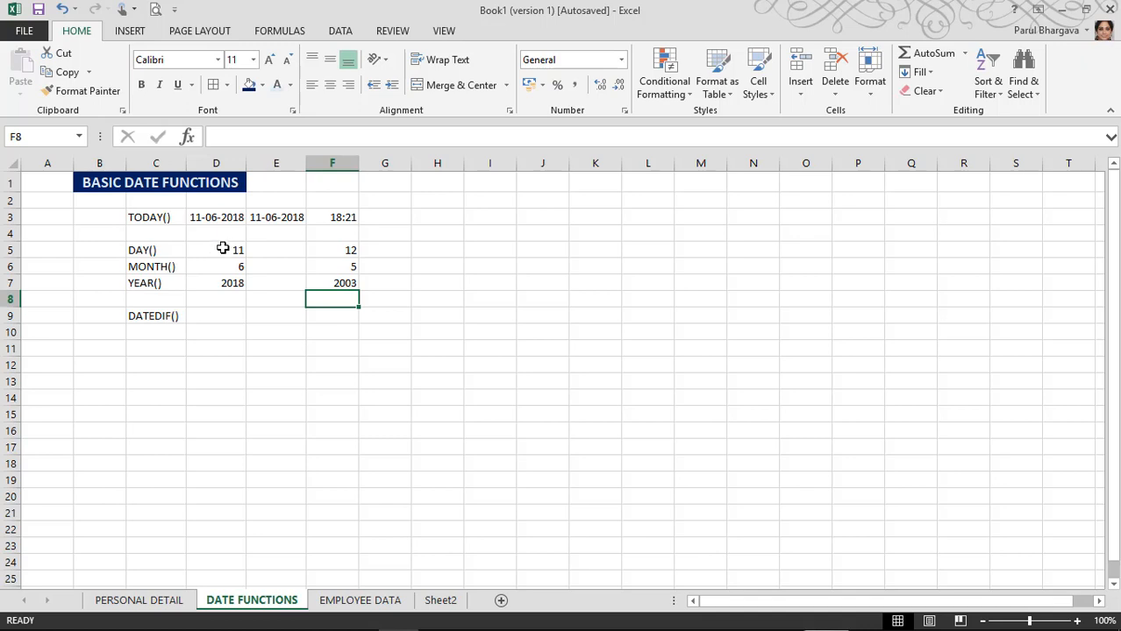
left_click(171, 317)
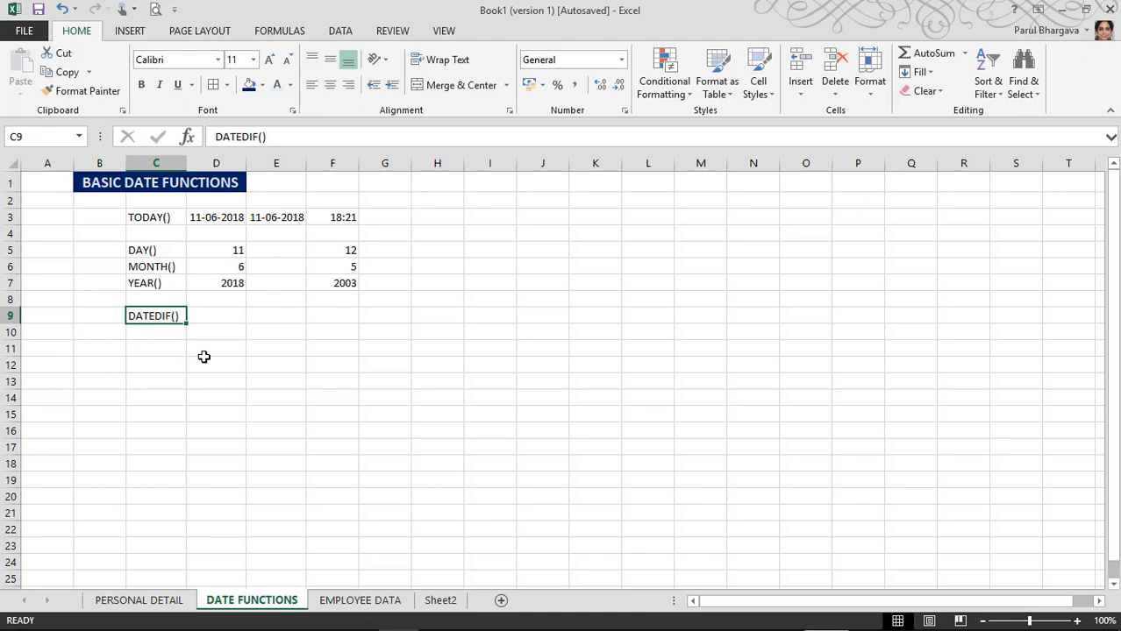
Step: Switch to the PERSONAL DETAIL sheet holding the employee DOB and age table
left_click(142, 605)
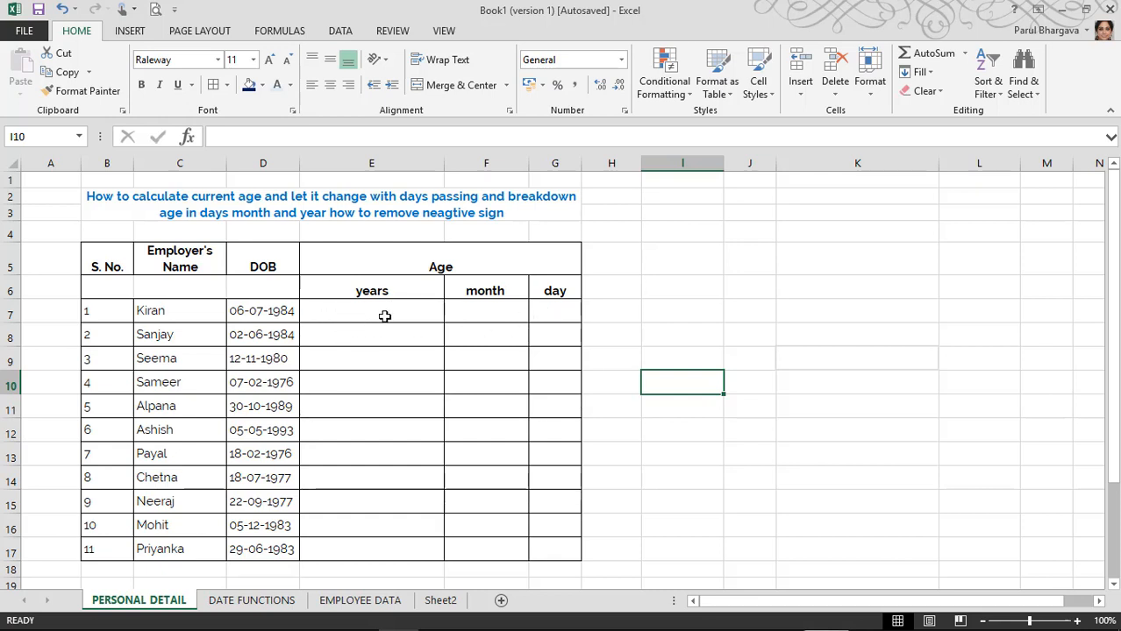
Step: Enter =DATEDIF(D7, TODAY(),"y") in E7 so the first employee's age shows 33 years
left_click(355, 312)
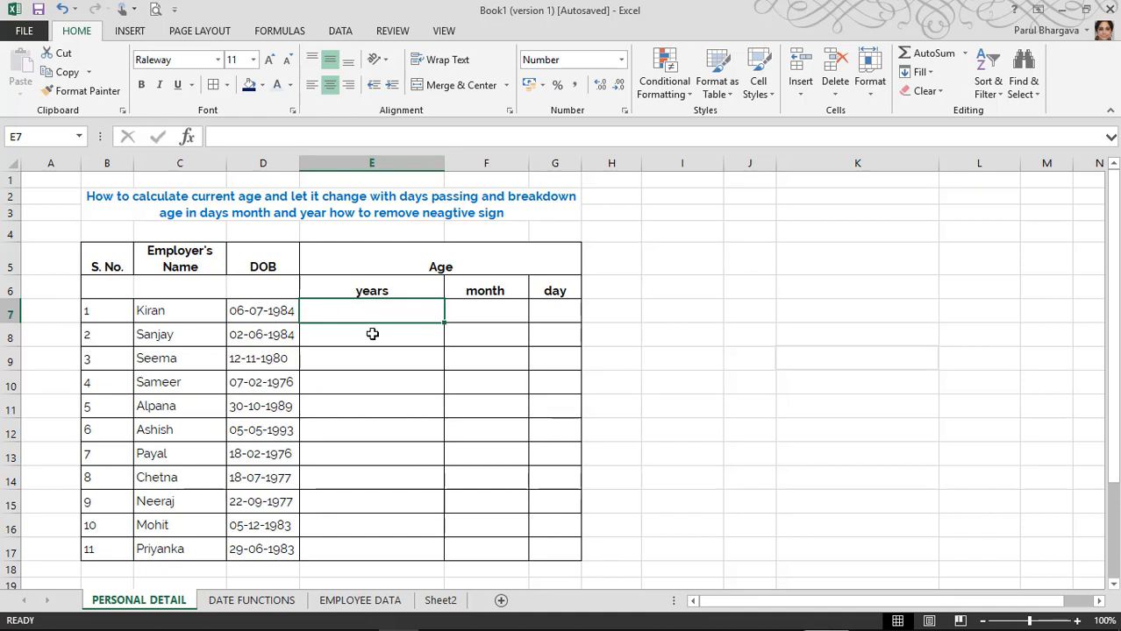
type("=")
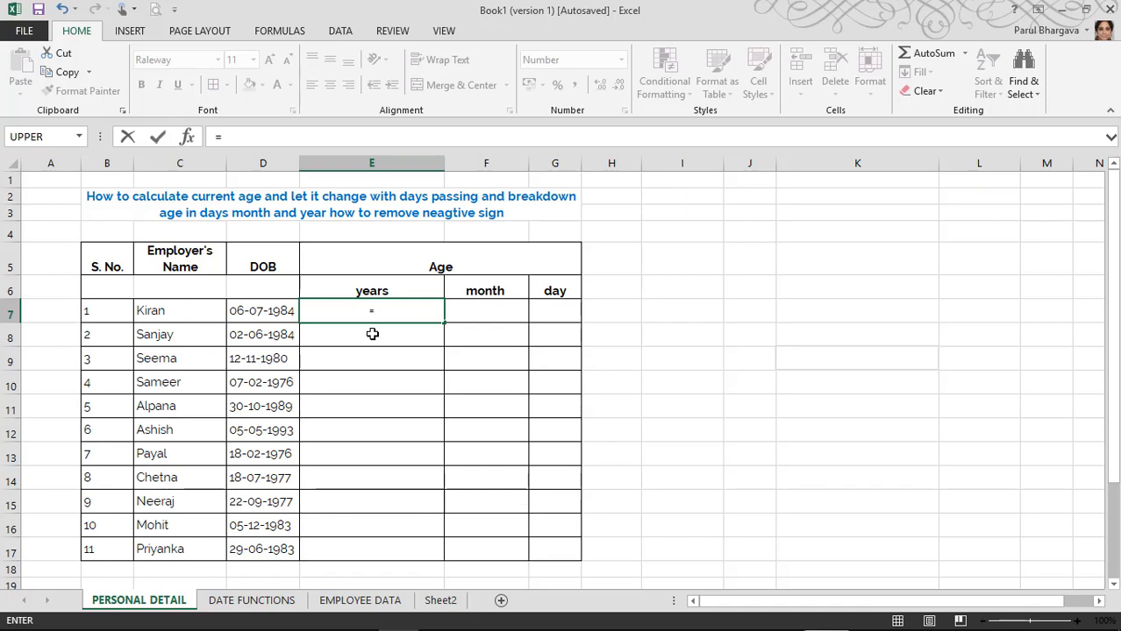
type("DA")
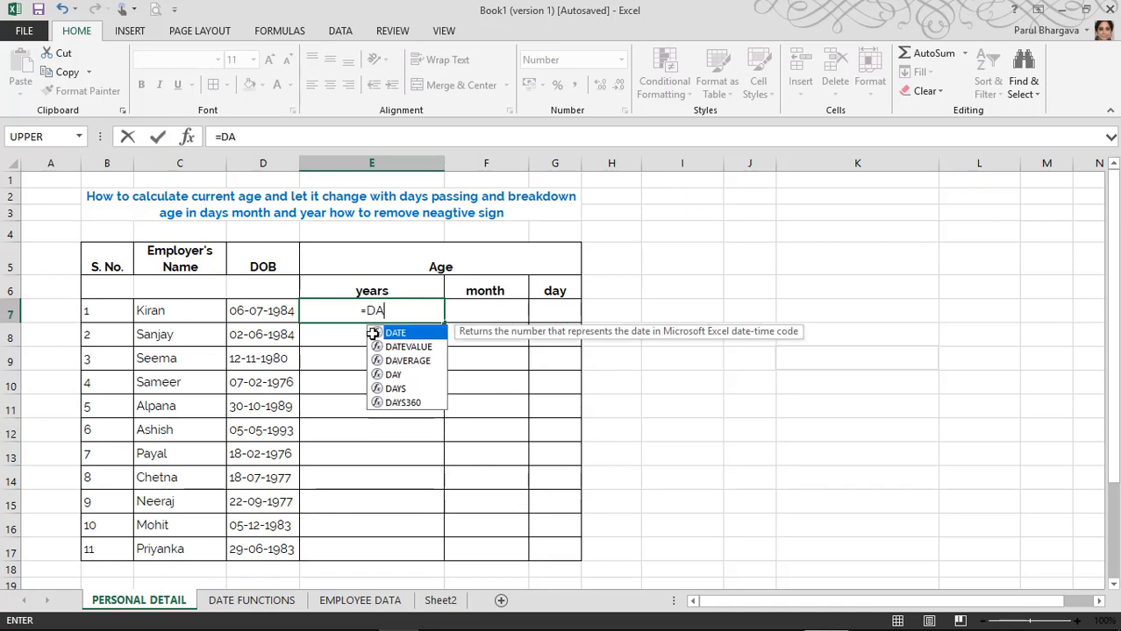
type("TEDIF")
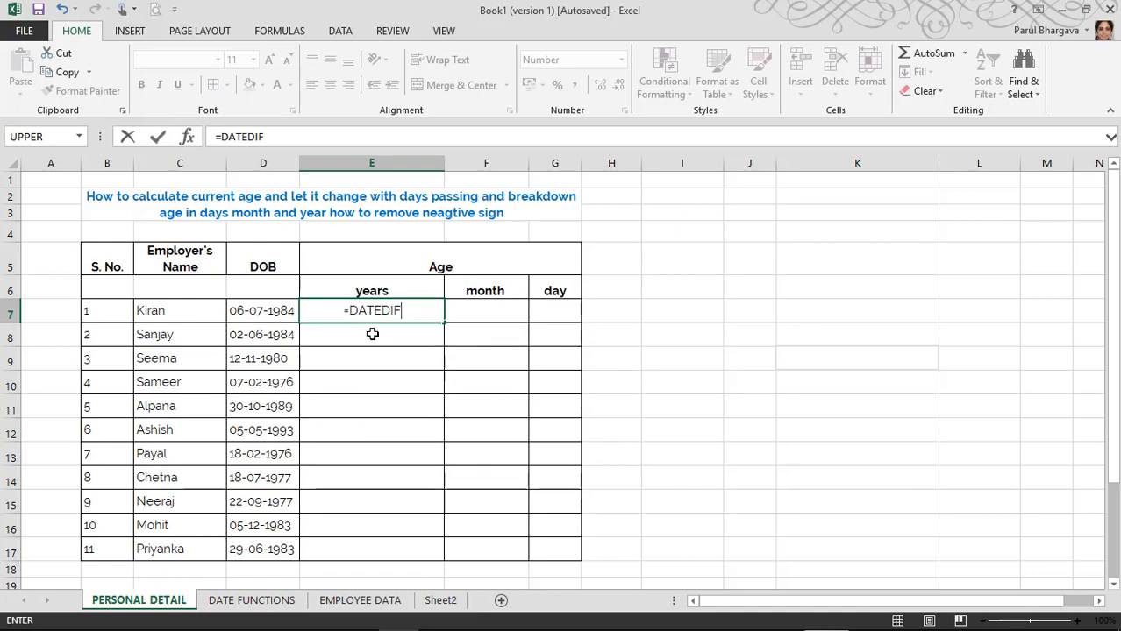
type("(")
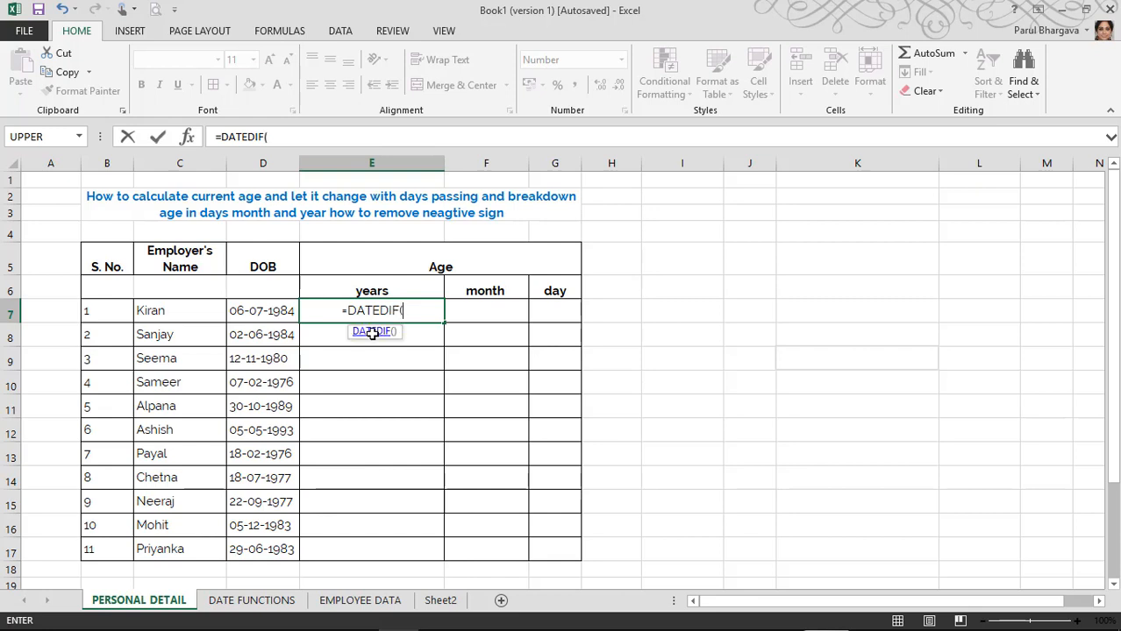
left_click(263, 309)
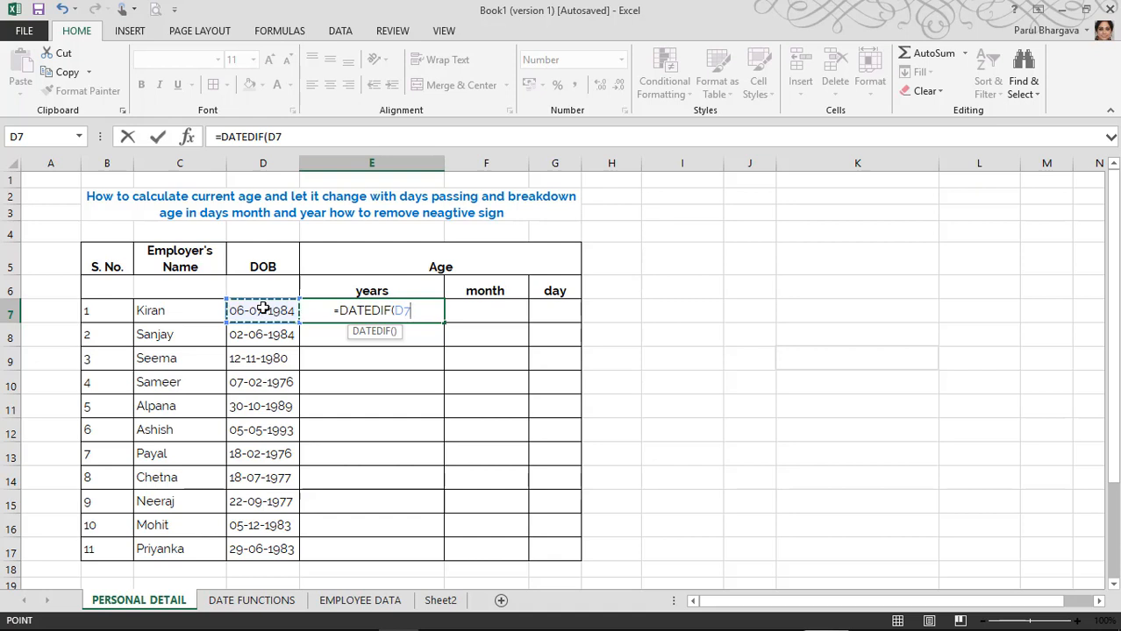
type(",")
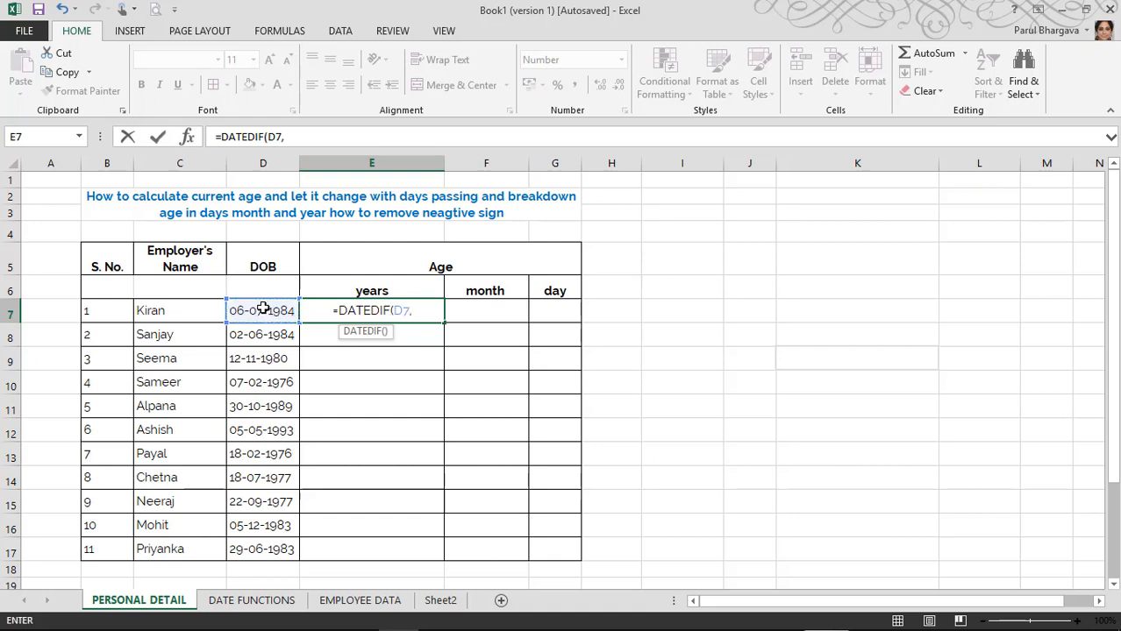
type(" TODAY")
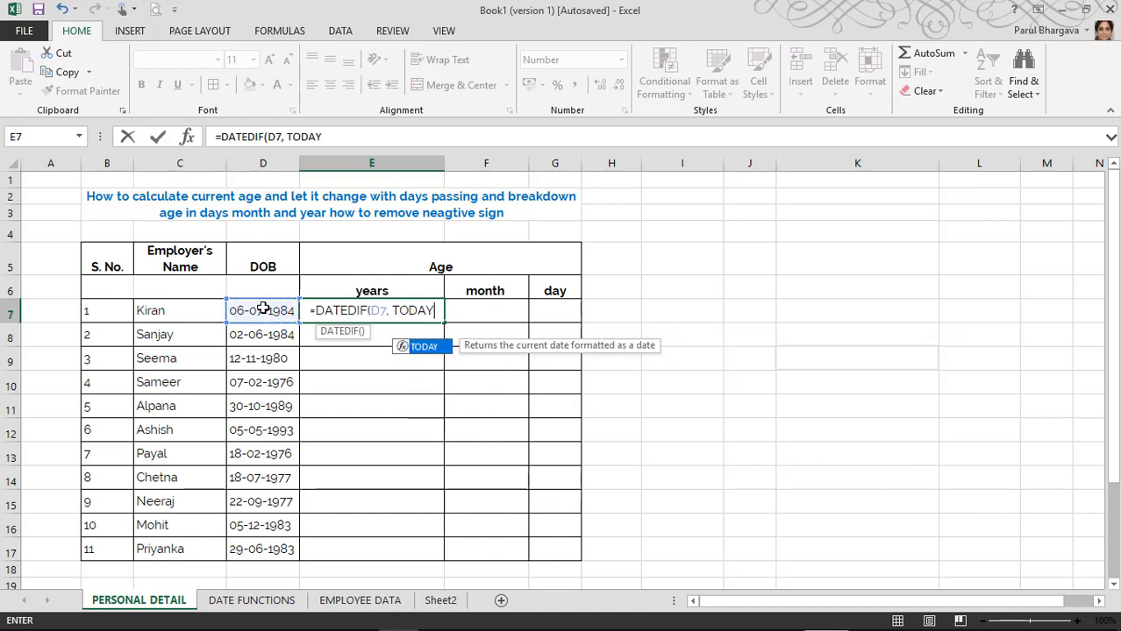
type("()")
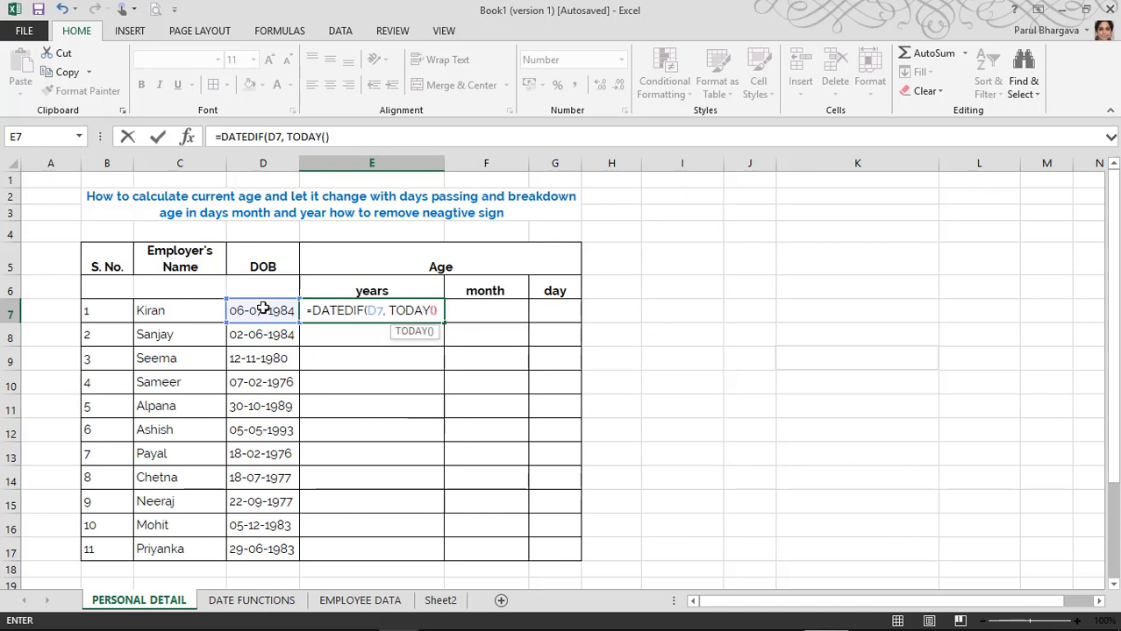
type(",")
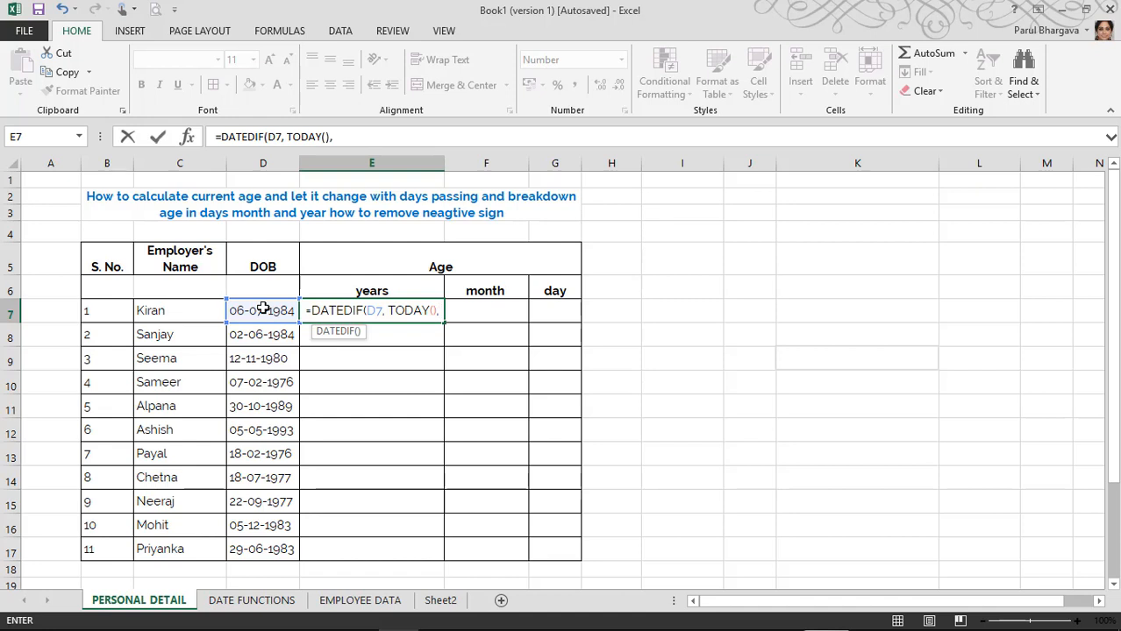
type("\"")
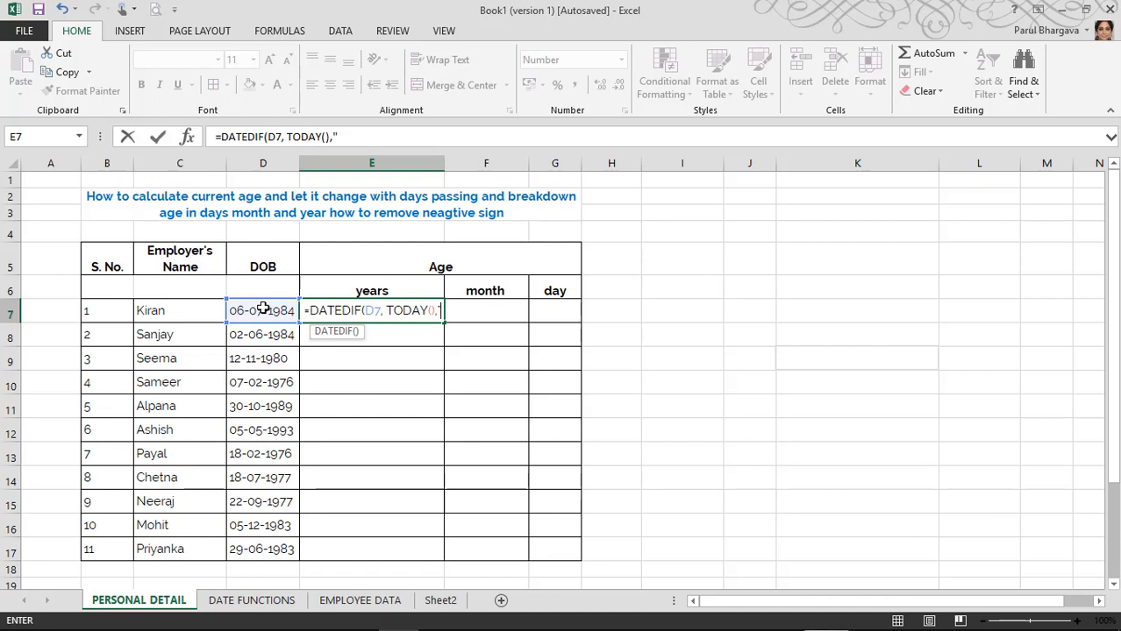
type("y")
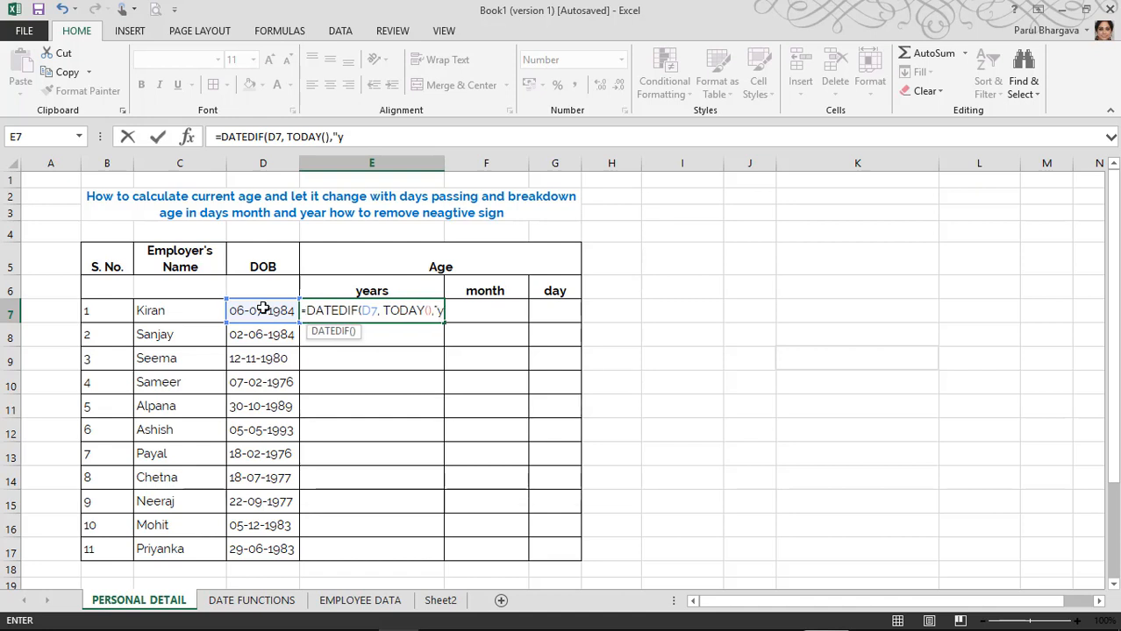
type("\"")
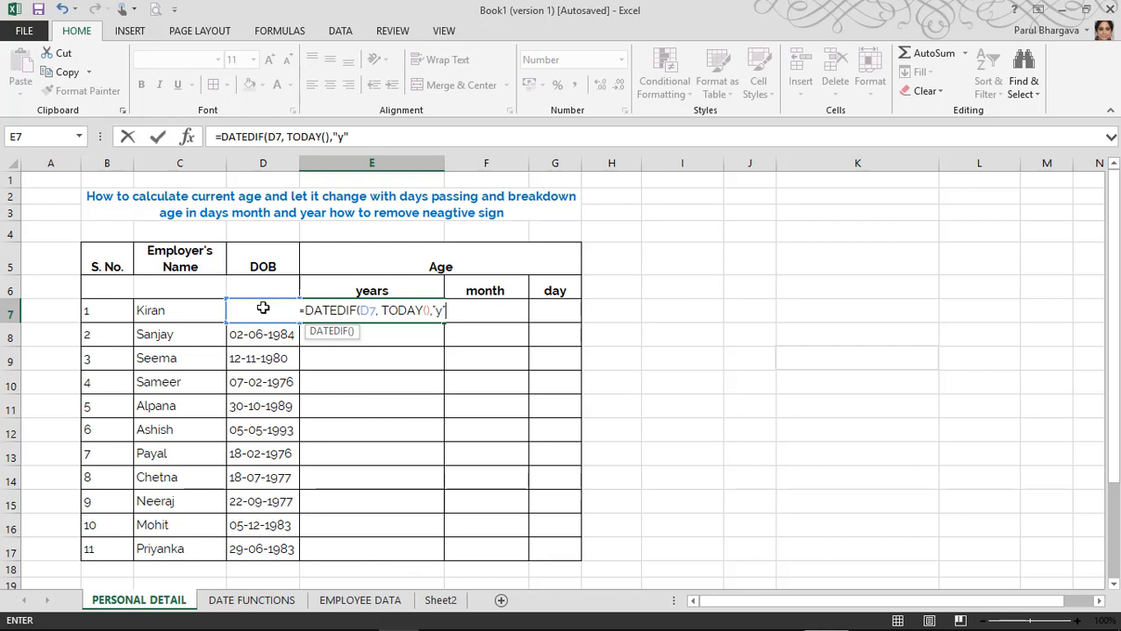
type(")")
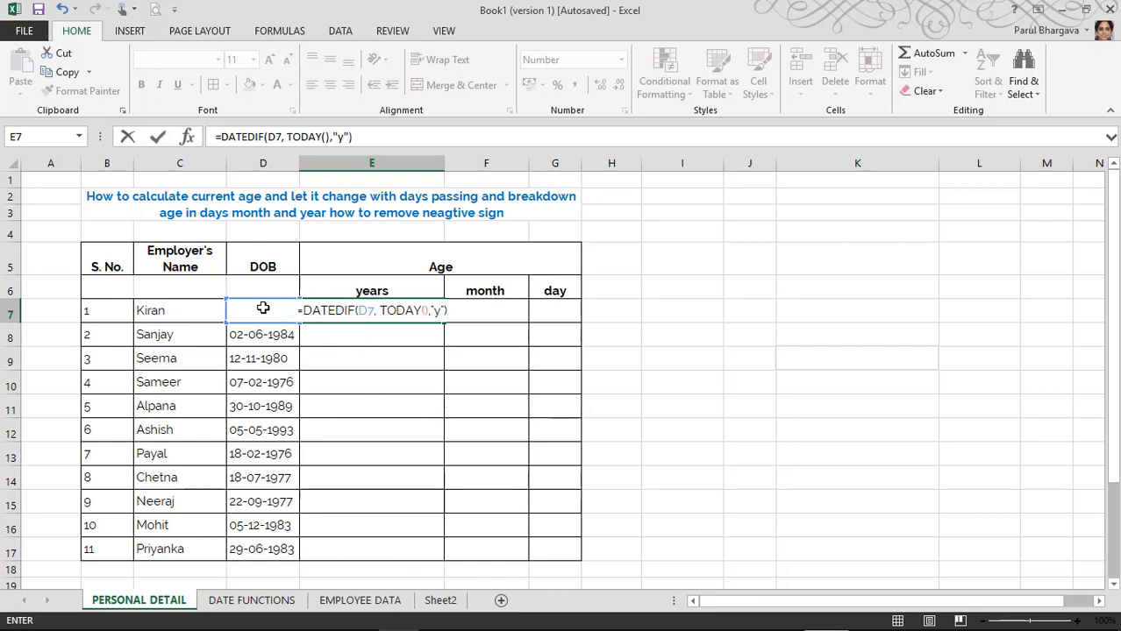
key("Return")
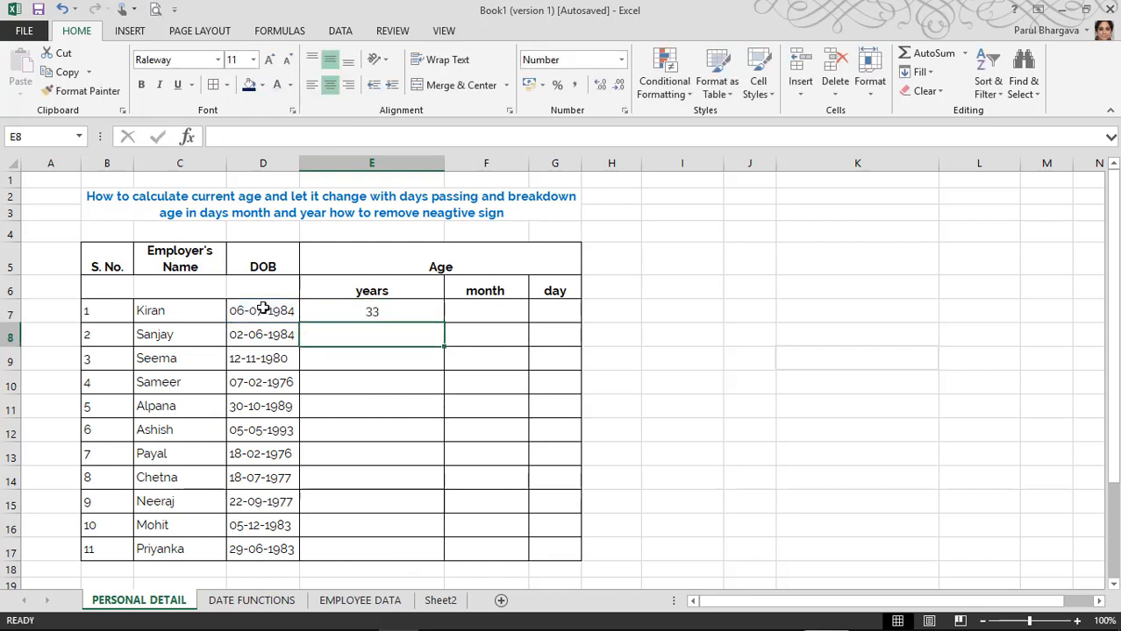
key("Up")
key("Down")
key("Up")
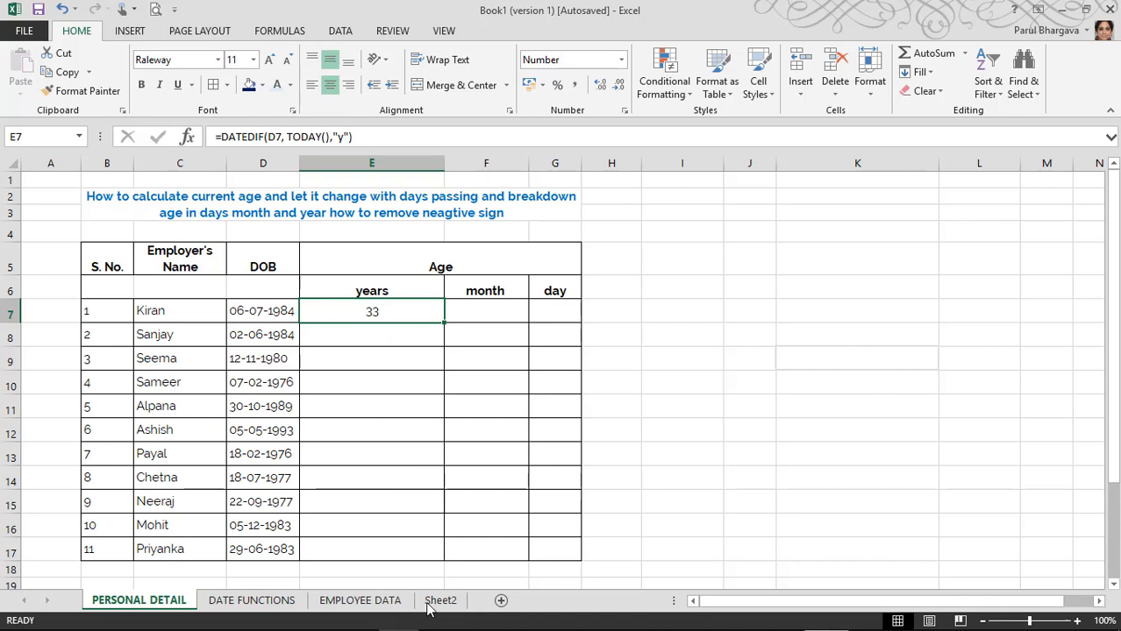
Step: Enter =DATEDIF(D7,TODAY(),"") in F7, fixing the DATEFIF typo along the way
left_click(483, 318)
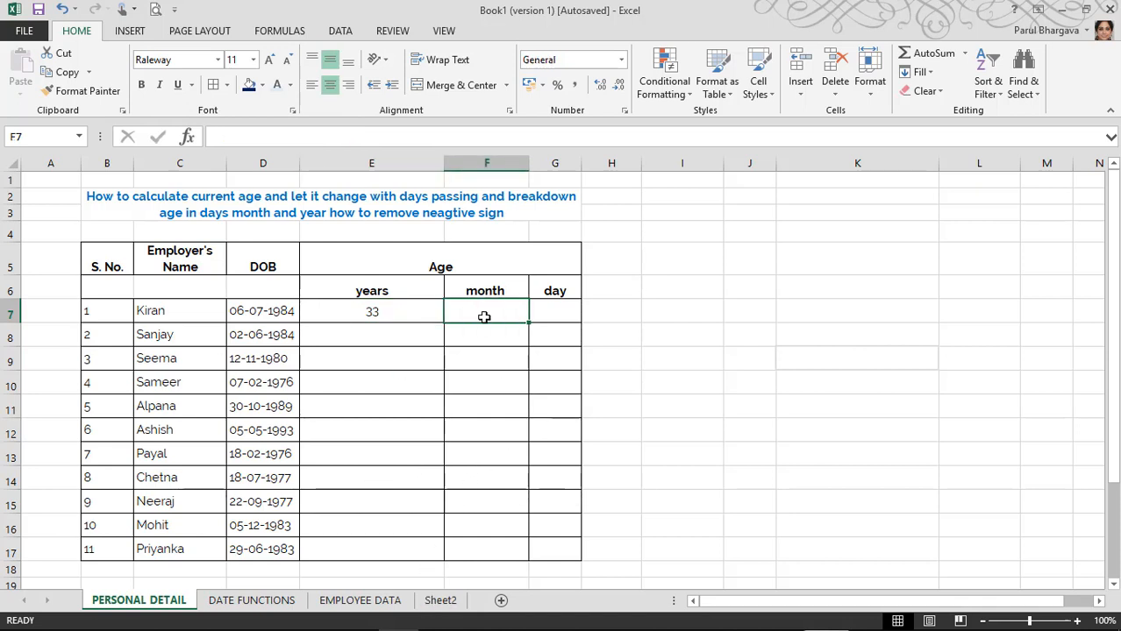
double_click(484, 315)
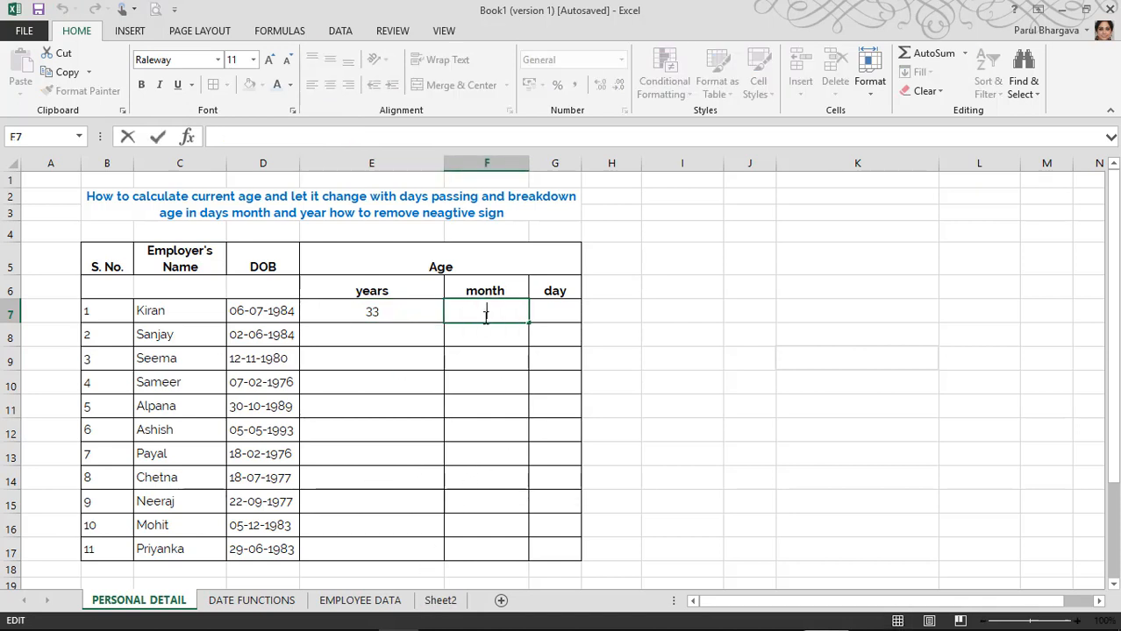
type("=")
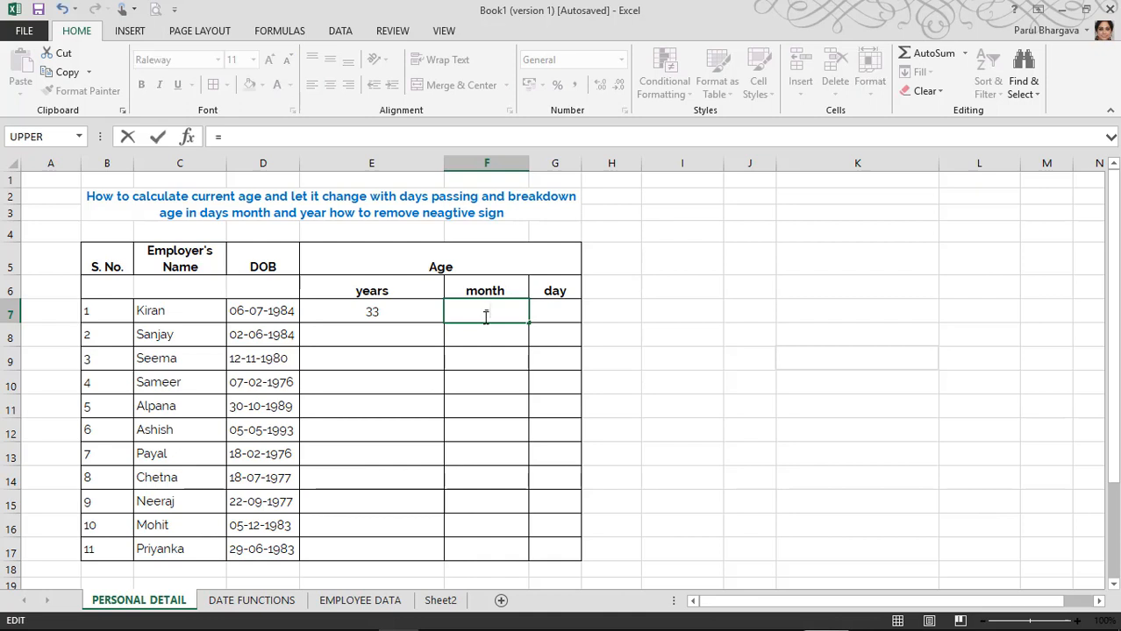
type("DATEFIF")
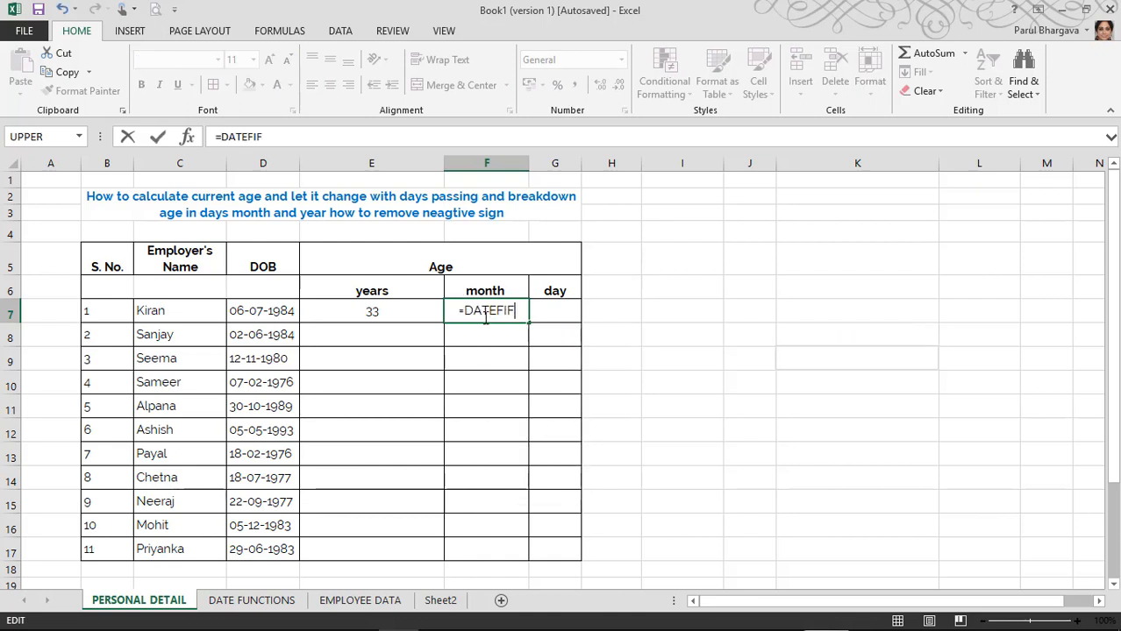
type("(")
key("BackSpace")
key("BackSpace")
key("BackSpace")
key("BackSpace")
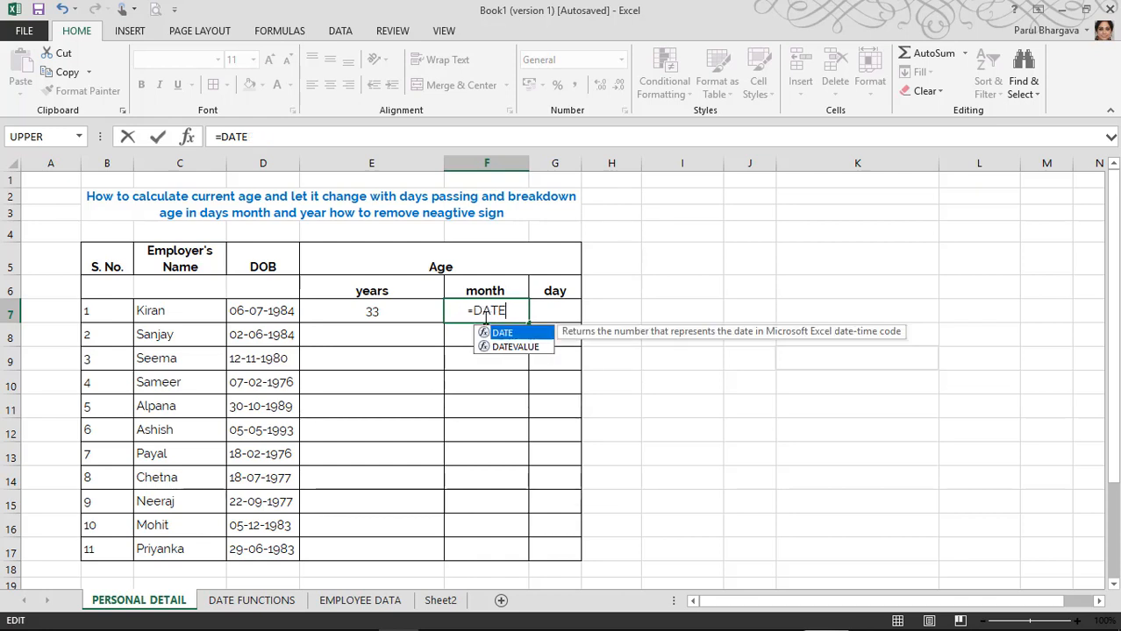
type("D")
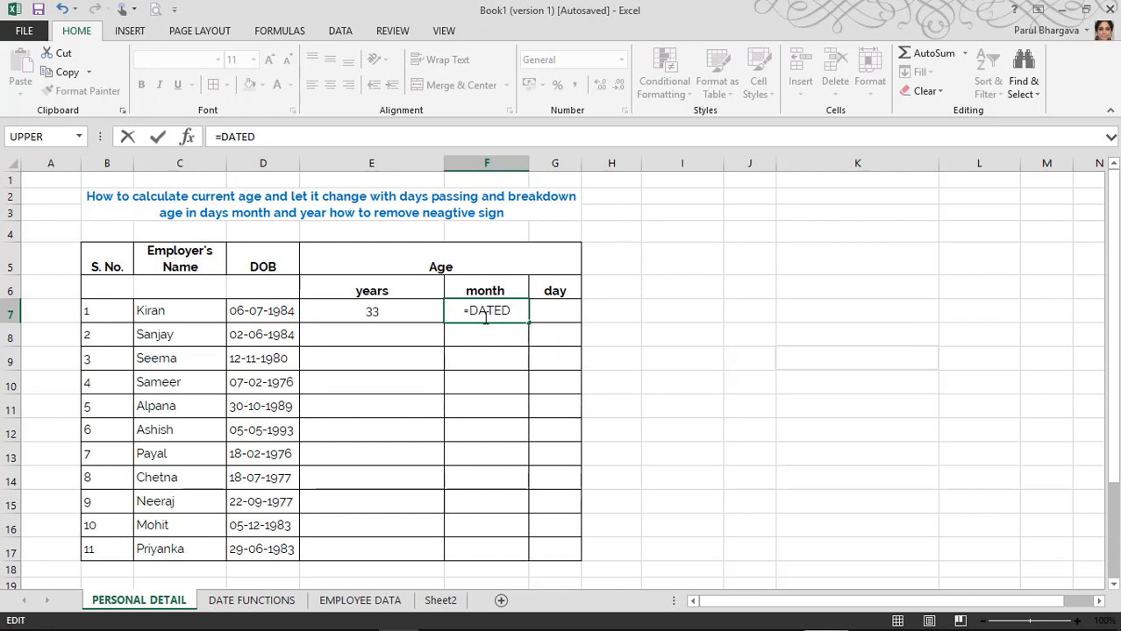
type("IF(")
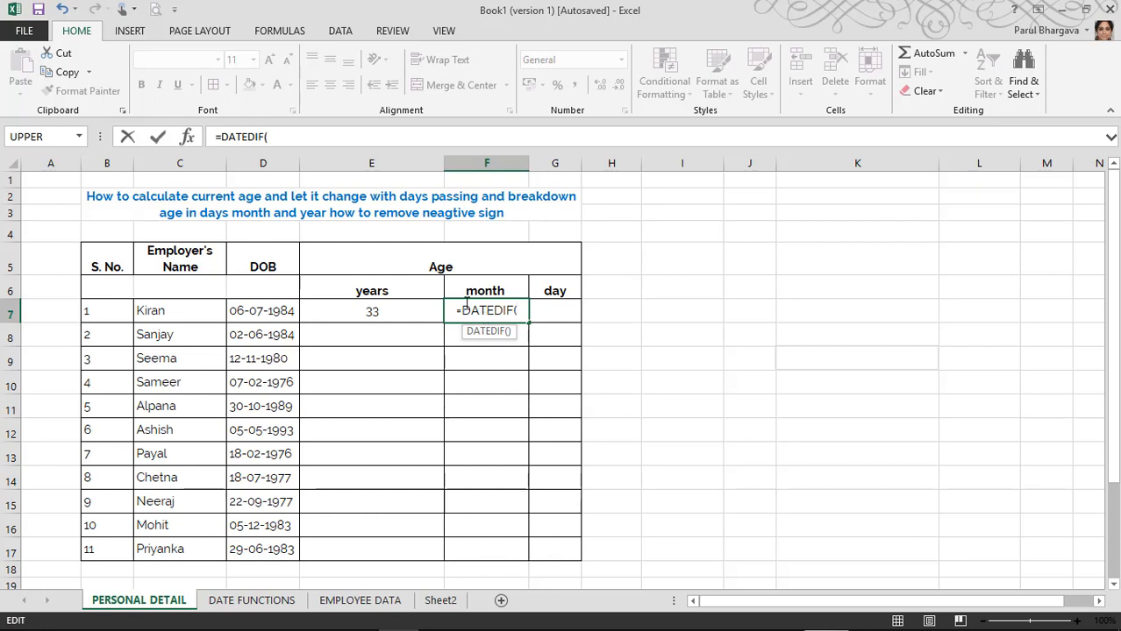
left_click(275, 317)
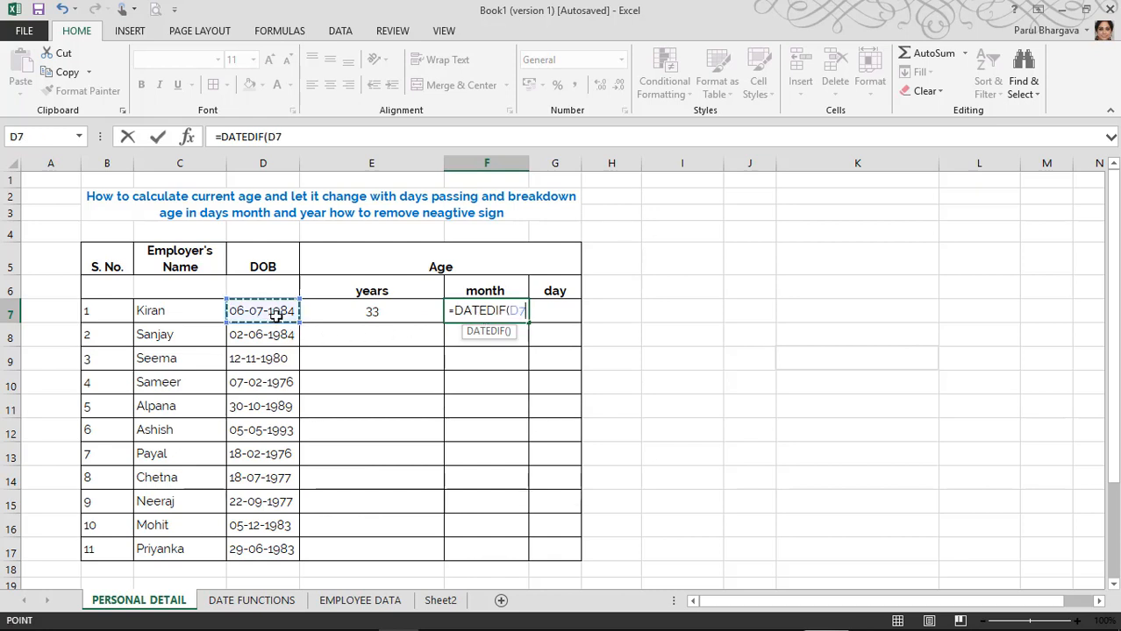
type(",TODAY")
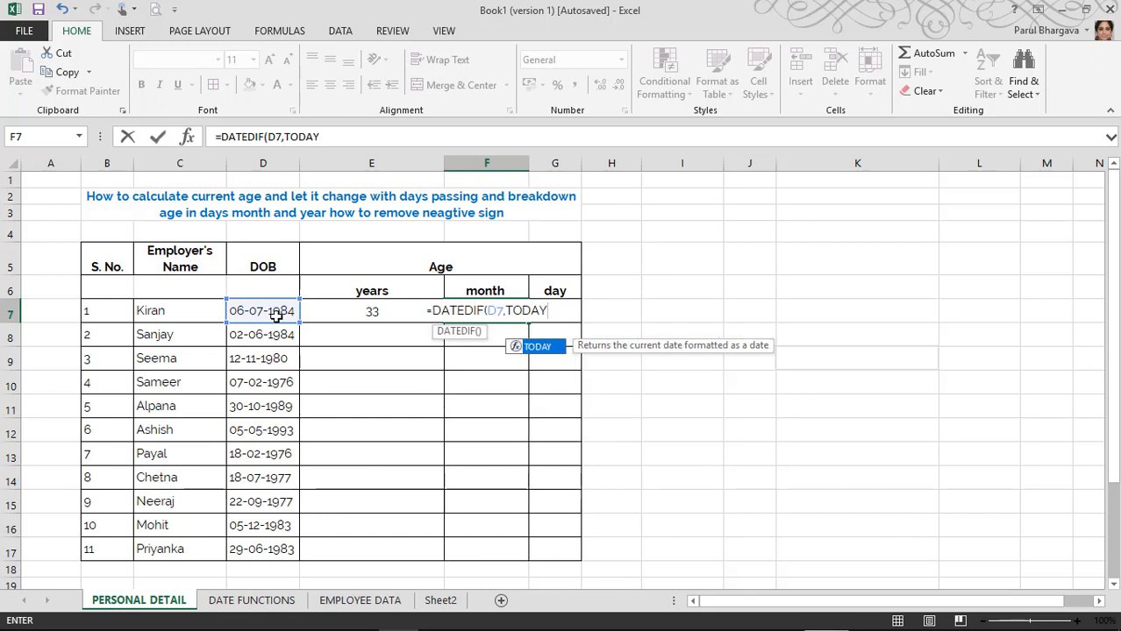
type("(),")
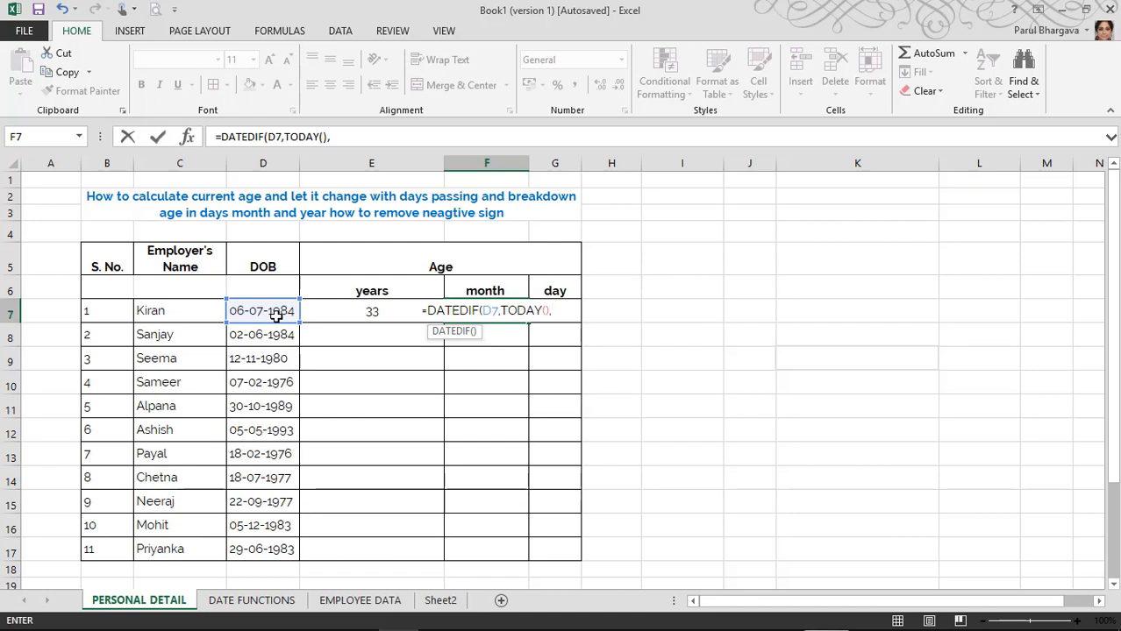
type("\"\"")
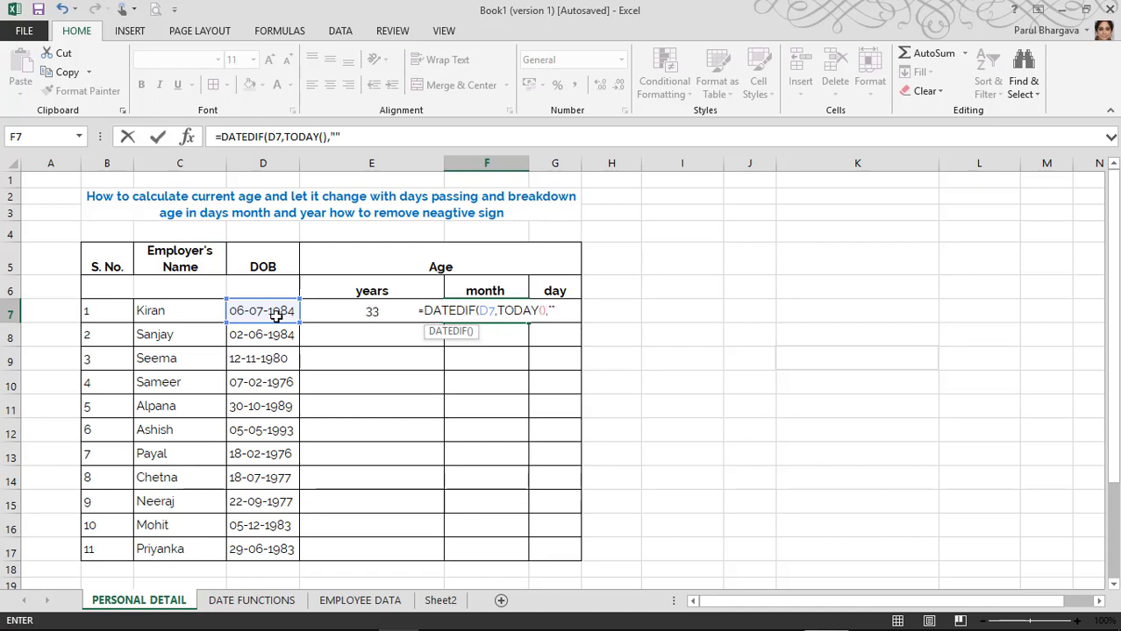
key("Return")
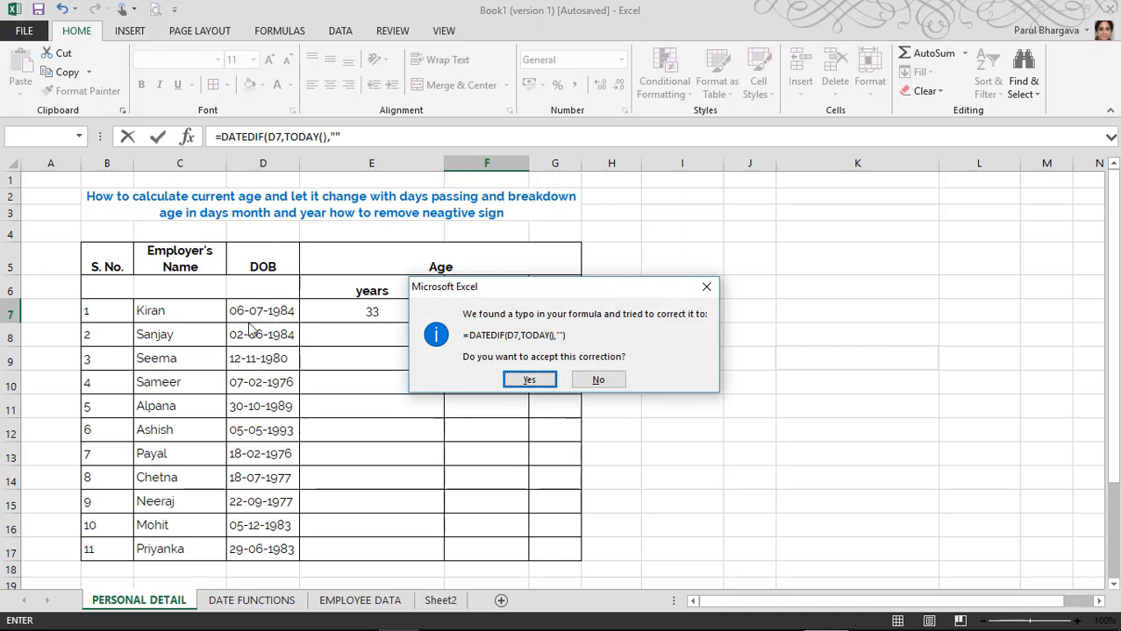
left_click(529, 380)
Step: Put "ym" into F7's DATEDIF formula so it returns 11 months instead of #NUM!
left_click(493, 310)
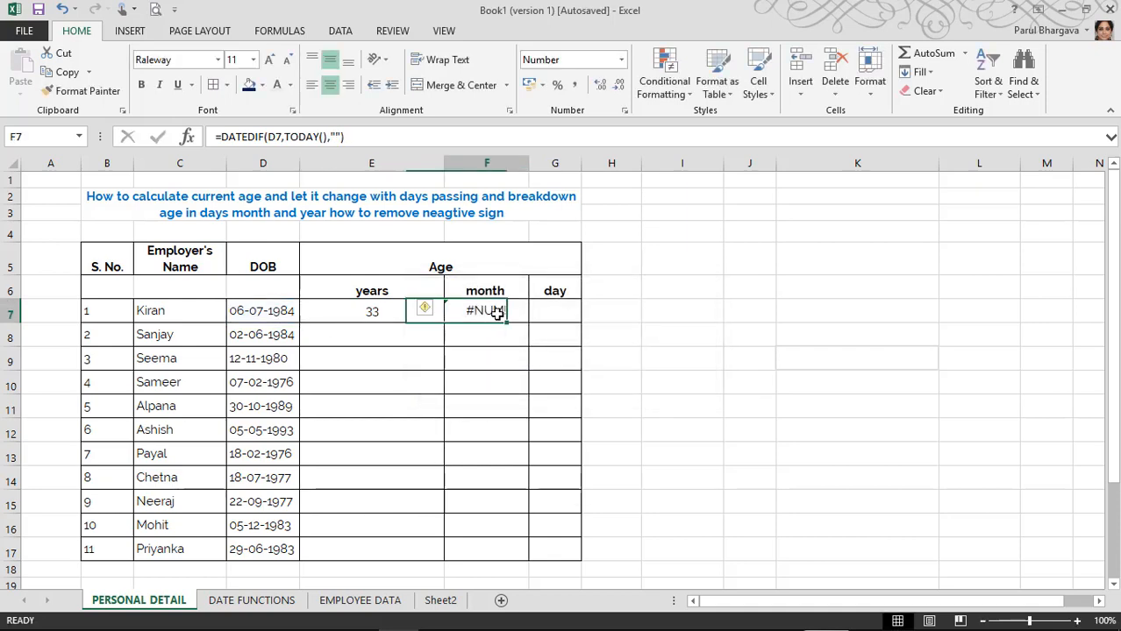
left_click(342, 138)
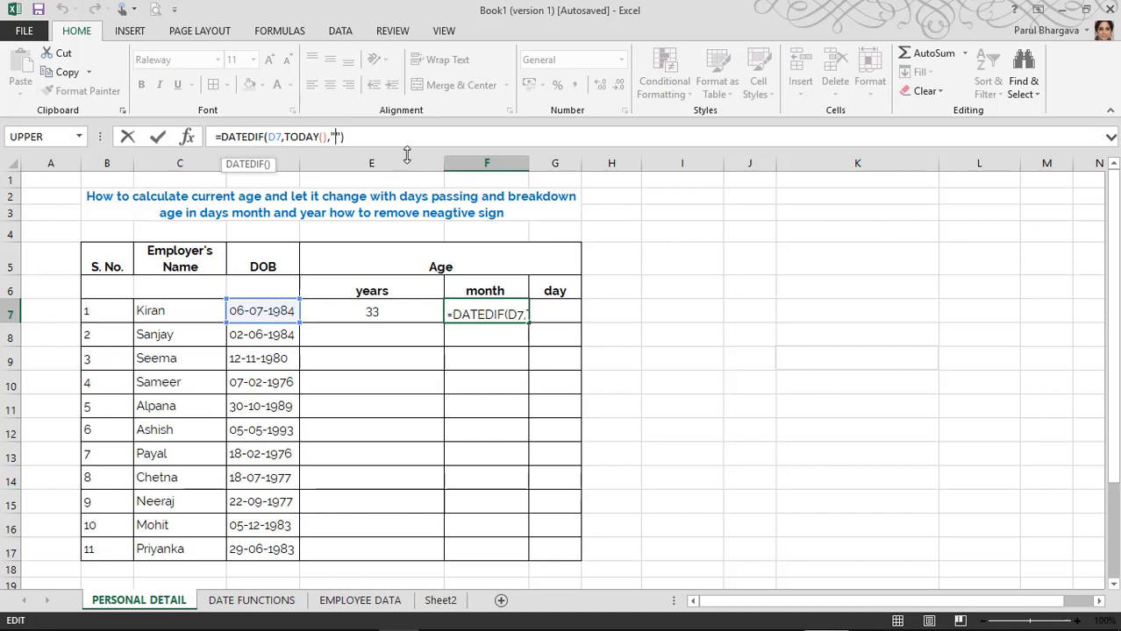
type("y")
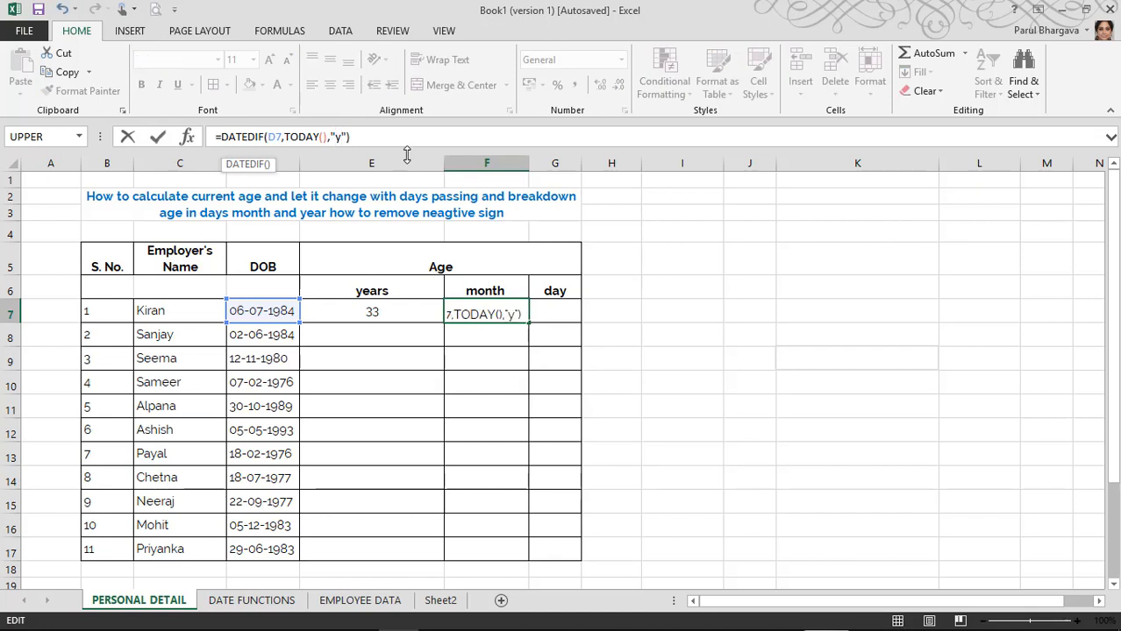
type("m")
key("Return")
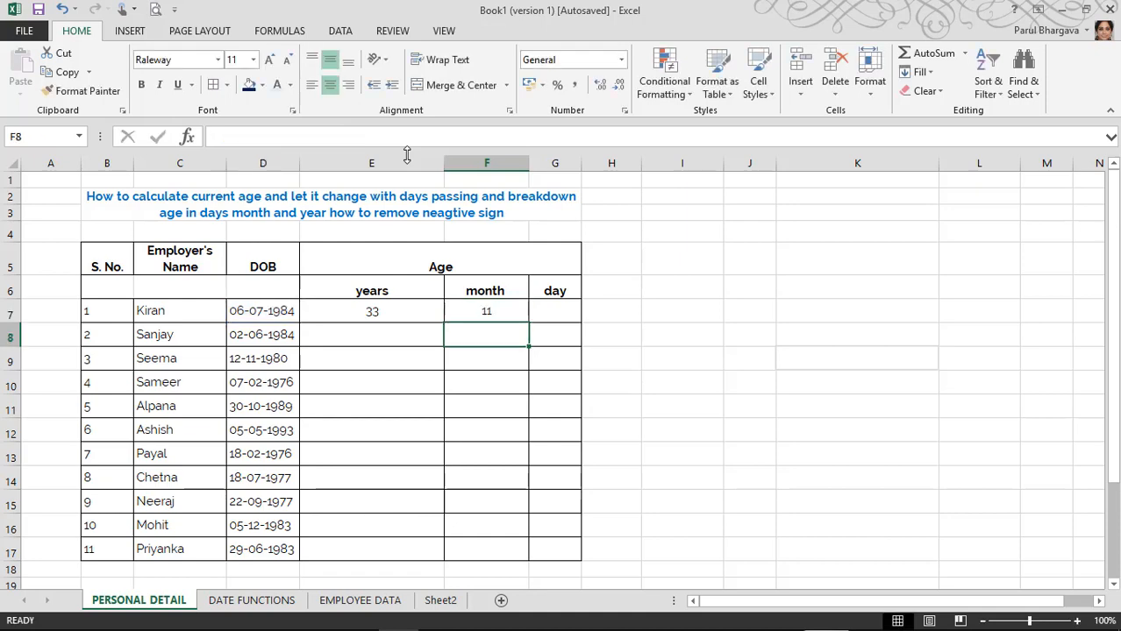
key("Up")
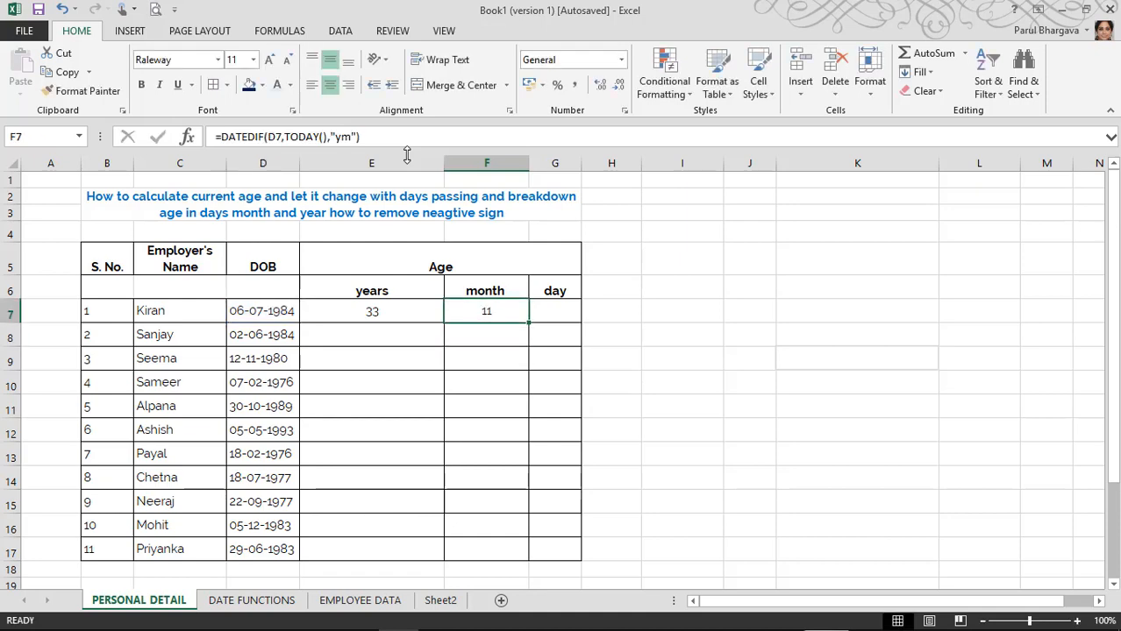
key("Right")
Step: Enter =DATEDIF(D7,TODAY(),"md") in G7 to show 5 days, then review row 7's age cells
type("=")
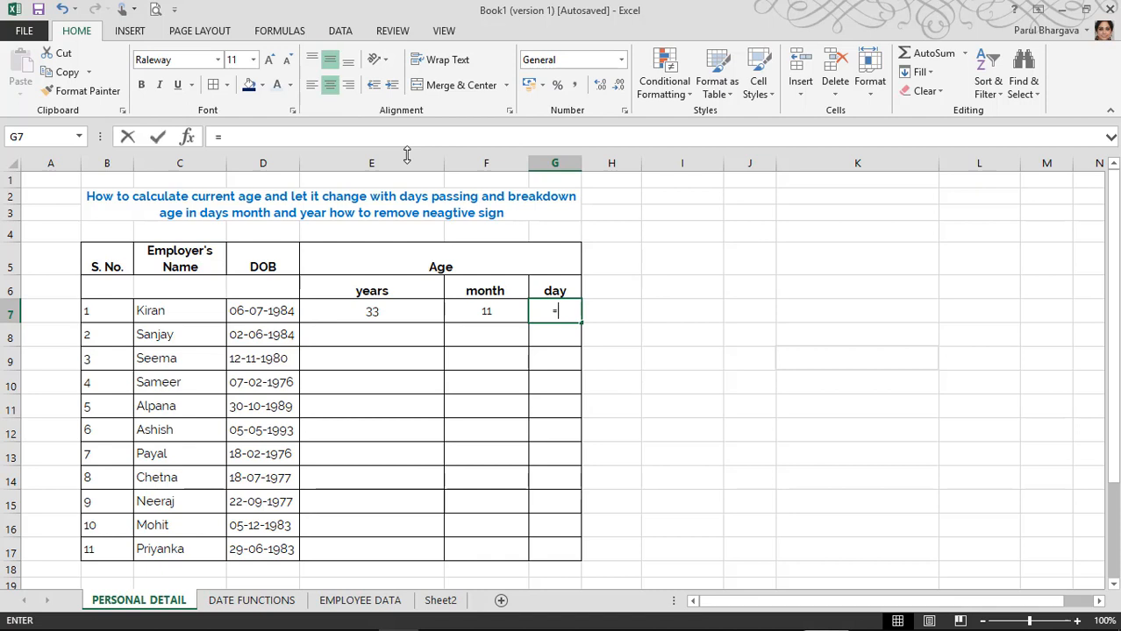
type("DATEDIF(")
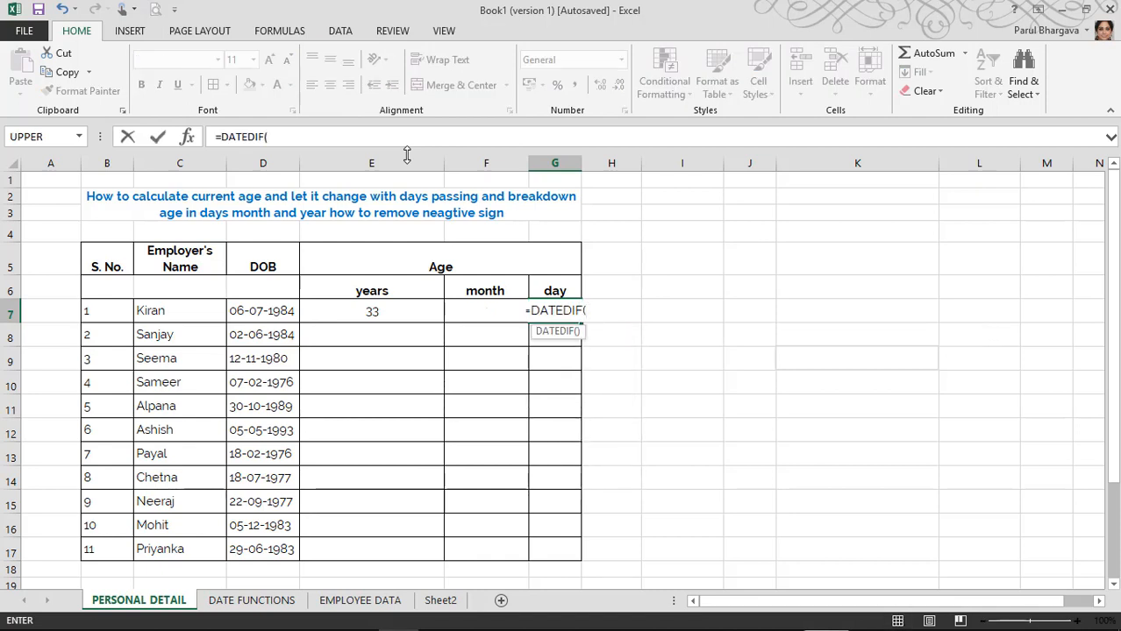
left_click(267, 304)
type(",TODAY")
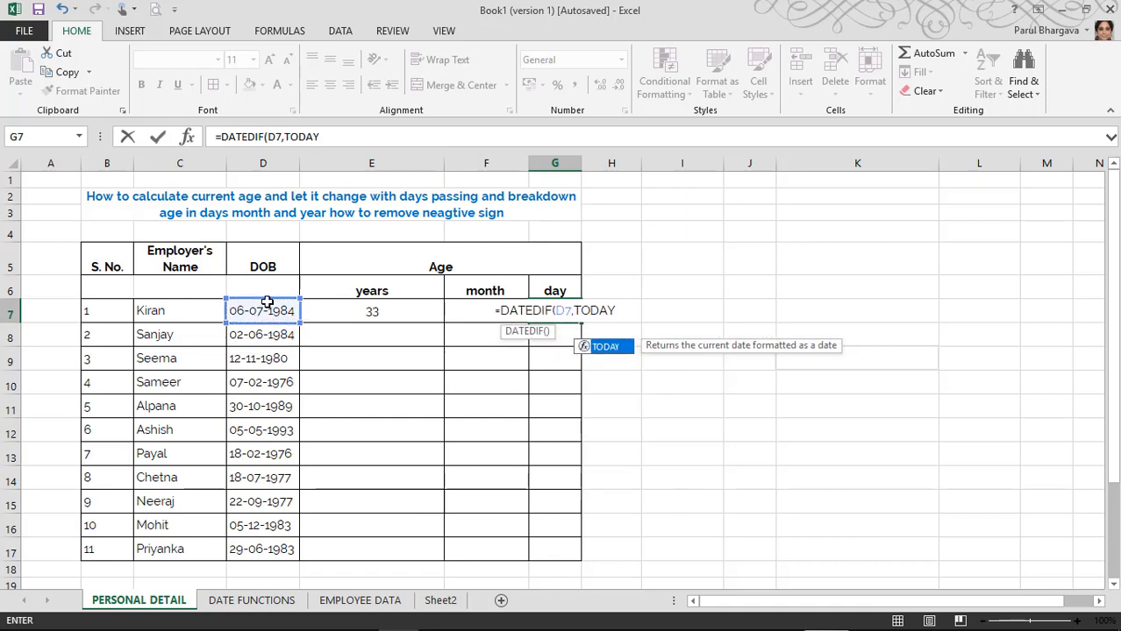
type("(),")
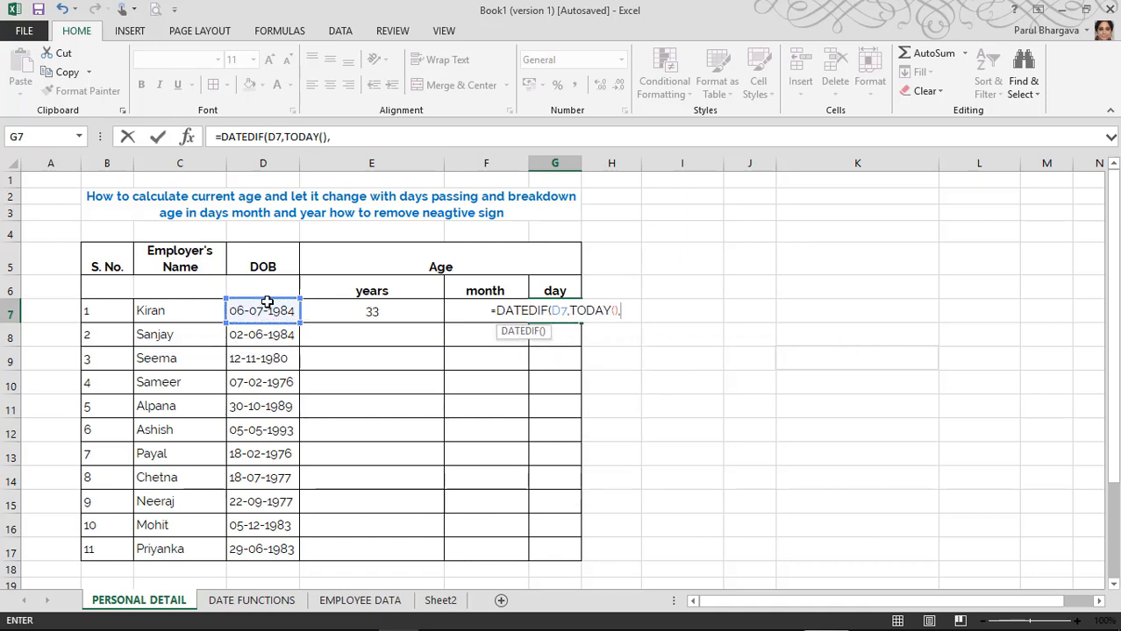
type("\"")
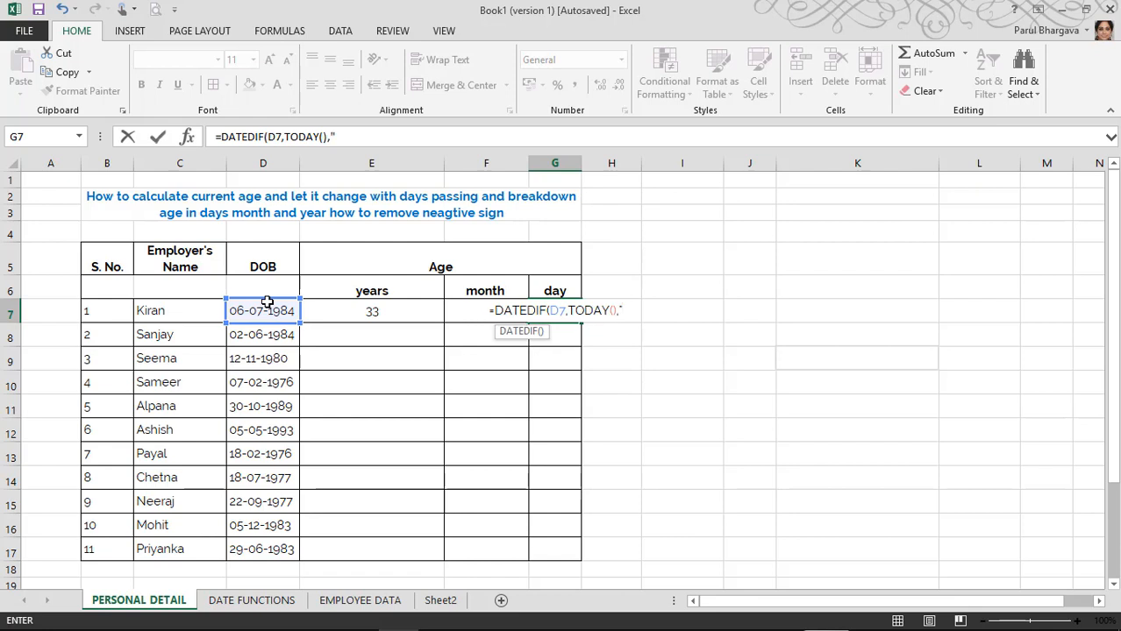
type("md\"")
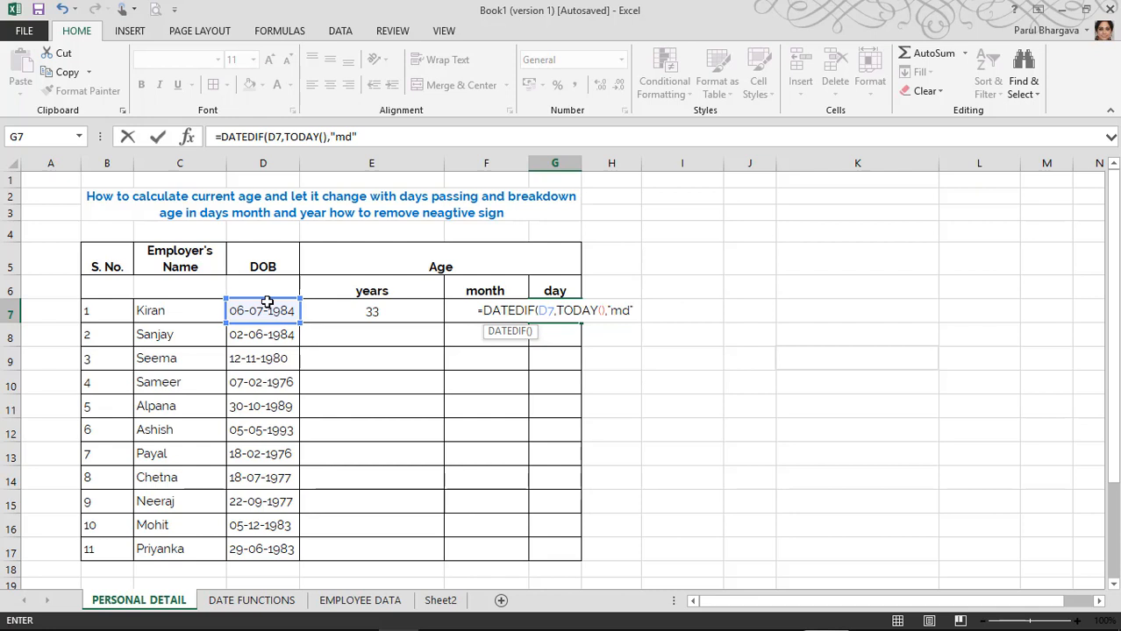
type(")")
key("Return")
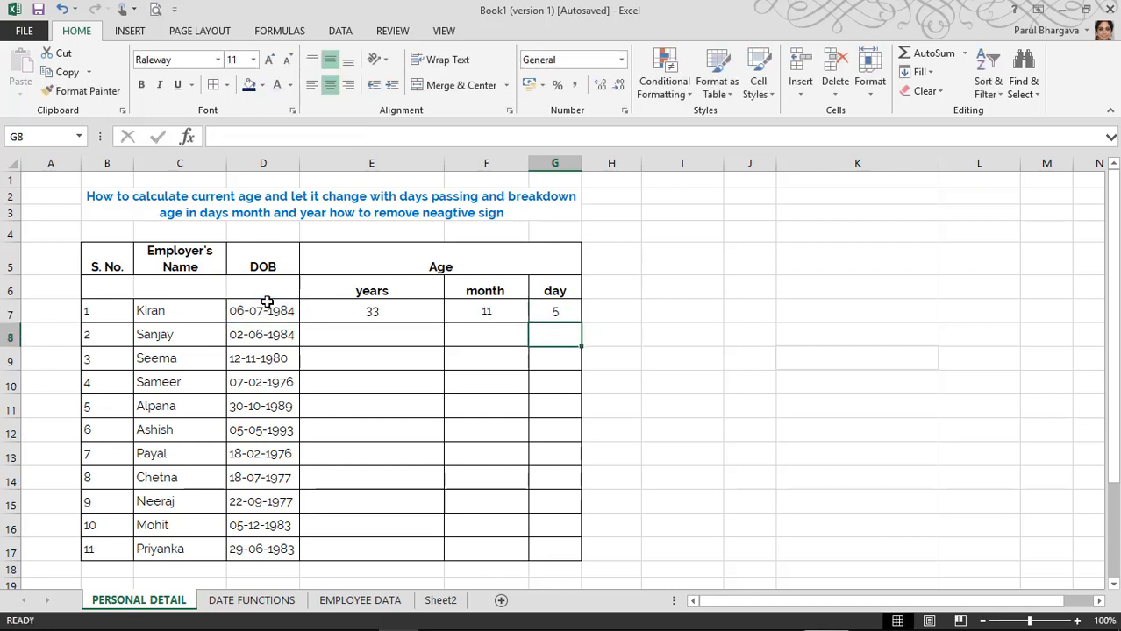
key("Up")
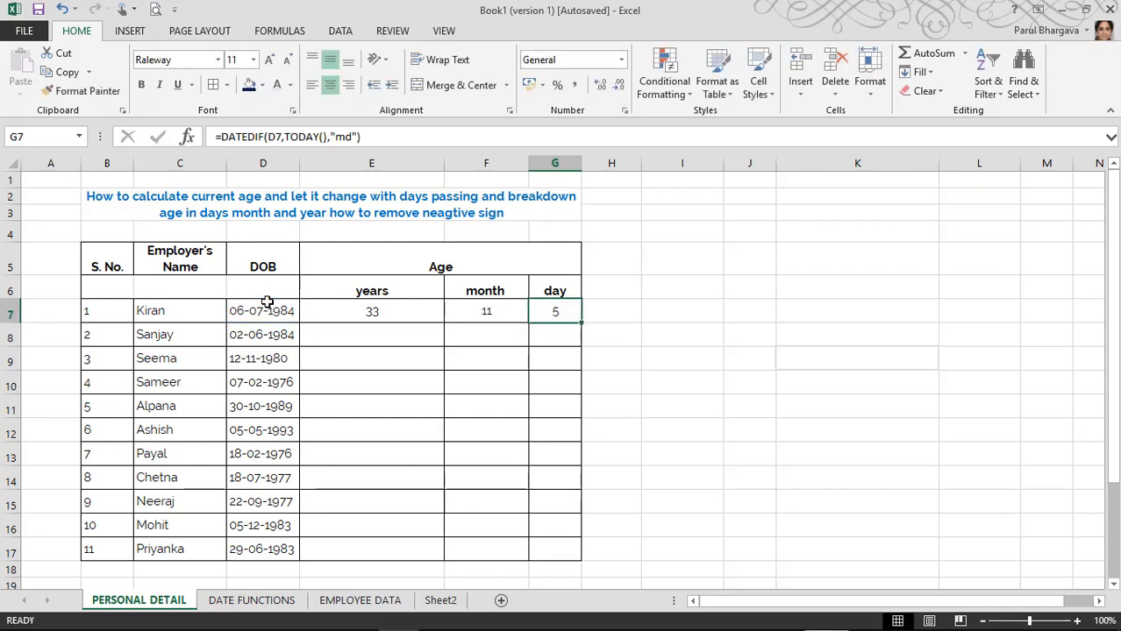
key("Left")
key("Left")
key("Left")
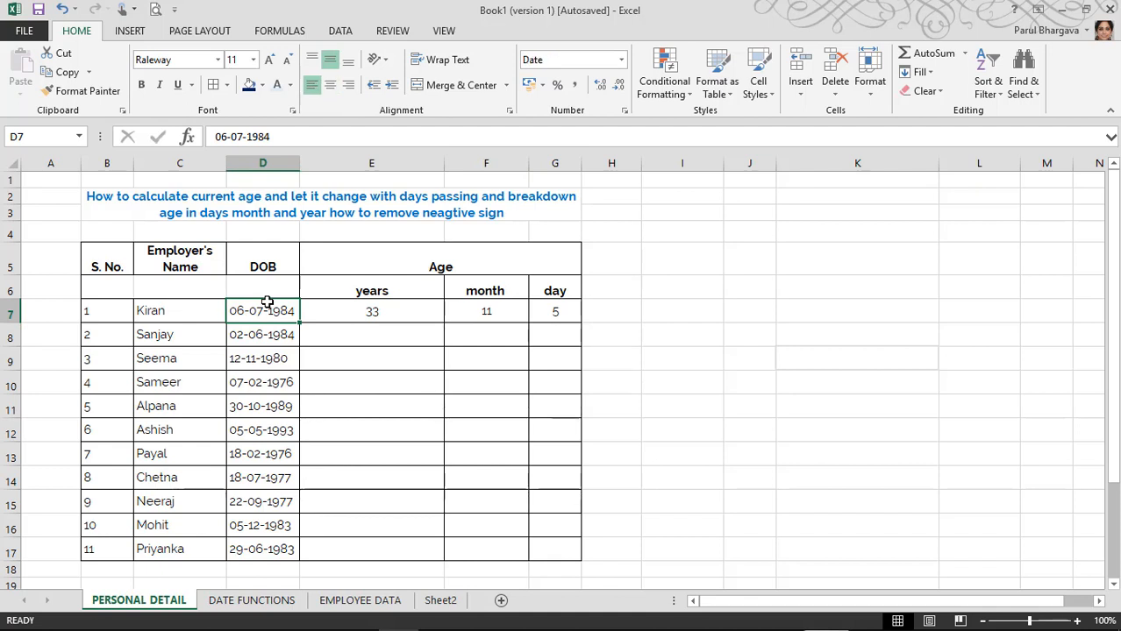
key("Right")
key("Left")
key("Left")
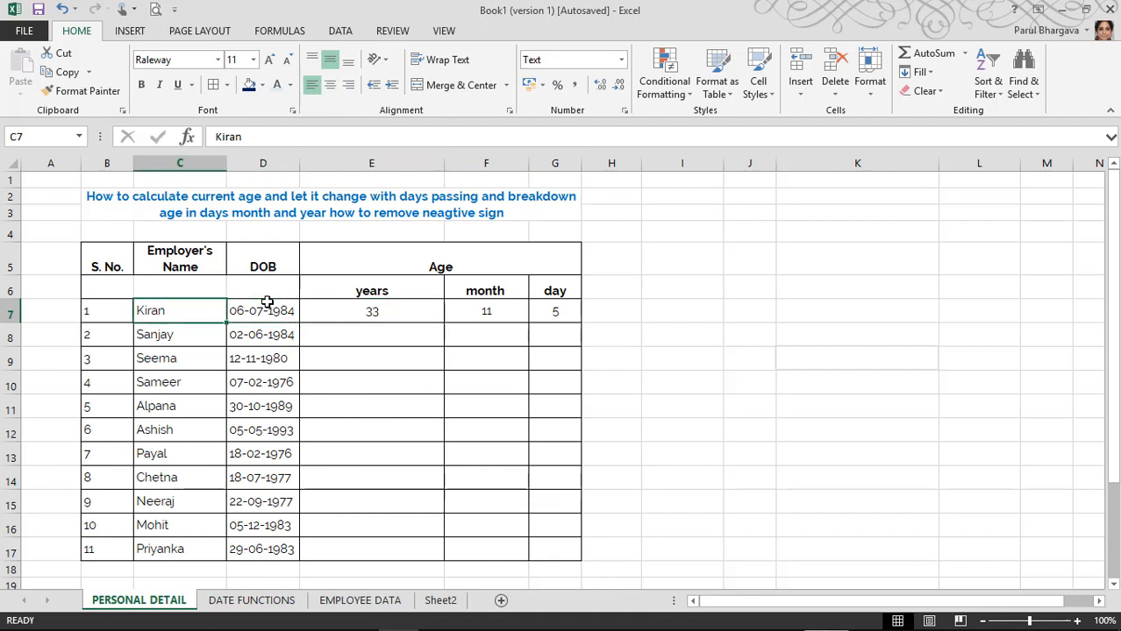
key("Right")
key("Right")
key("Right")
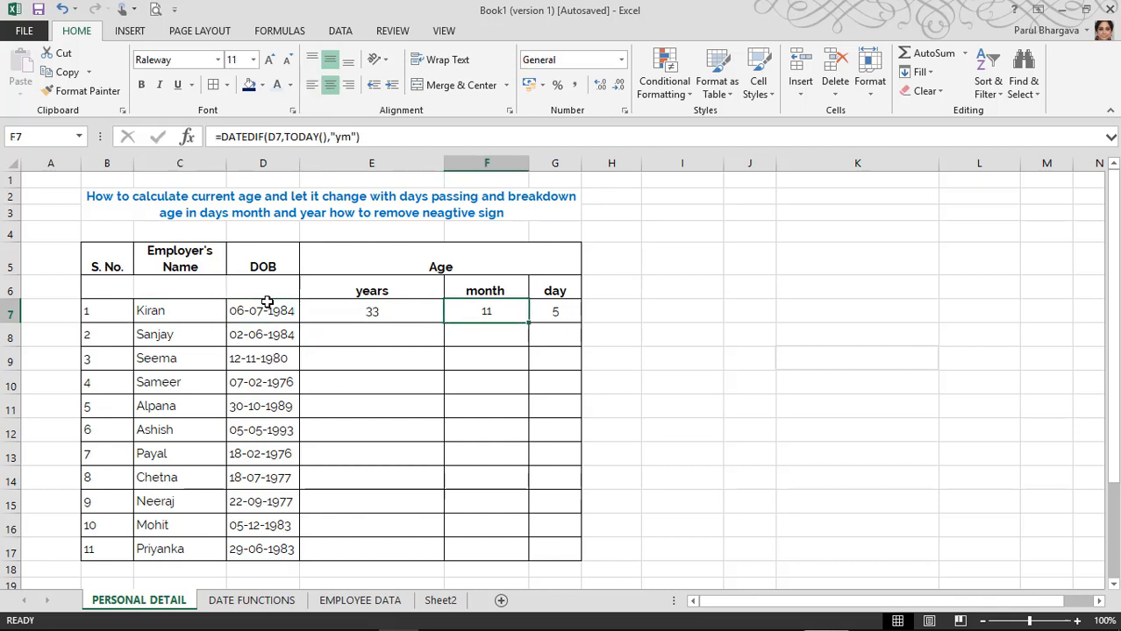
key("Right")
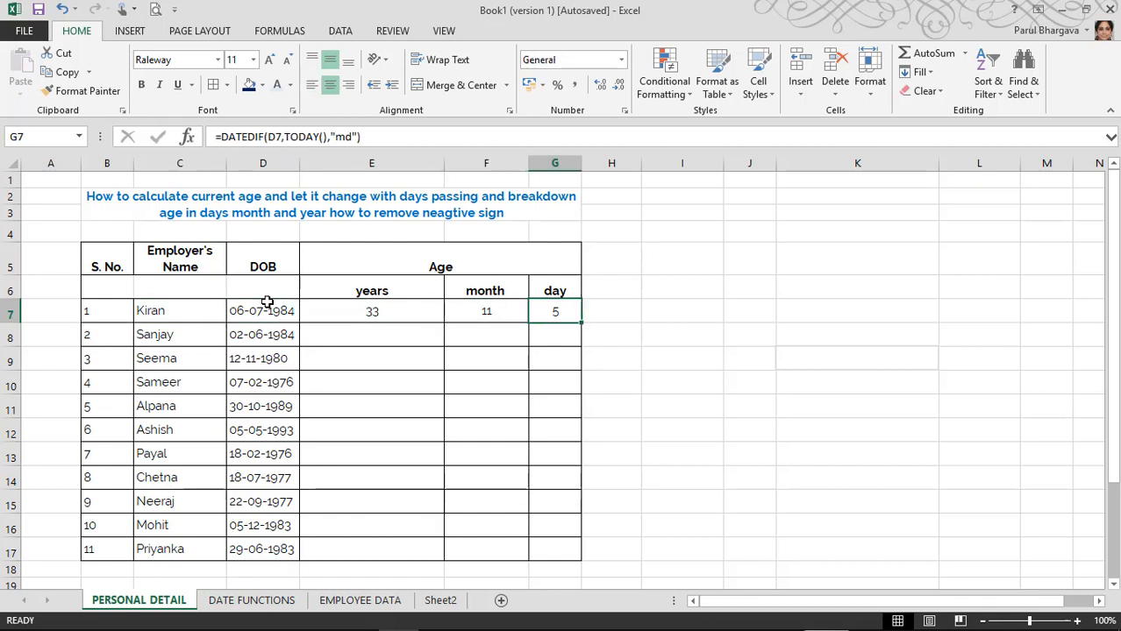
Step: Append & " Years" to E7's DATEDIF formula so it displays 33 Years
left_click(391, 304)
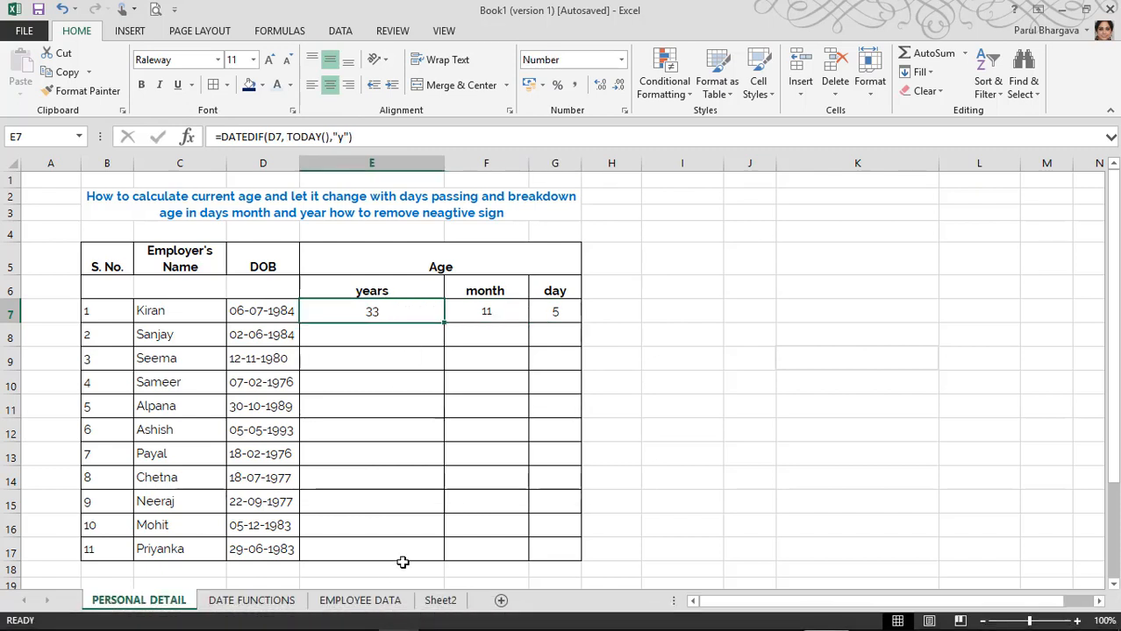
double_click(396, 306)
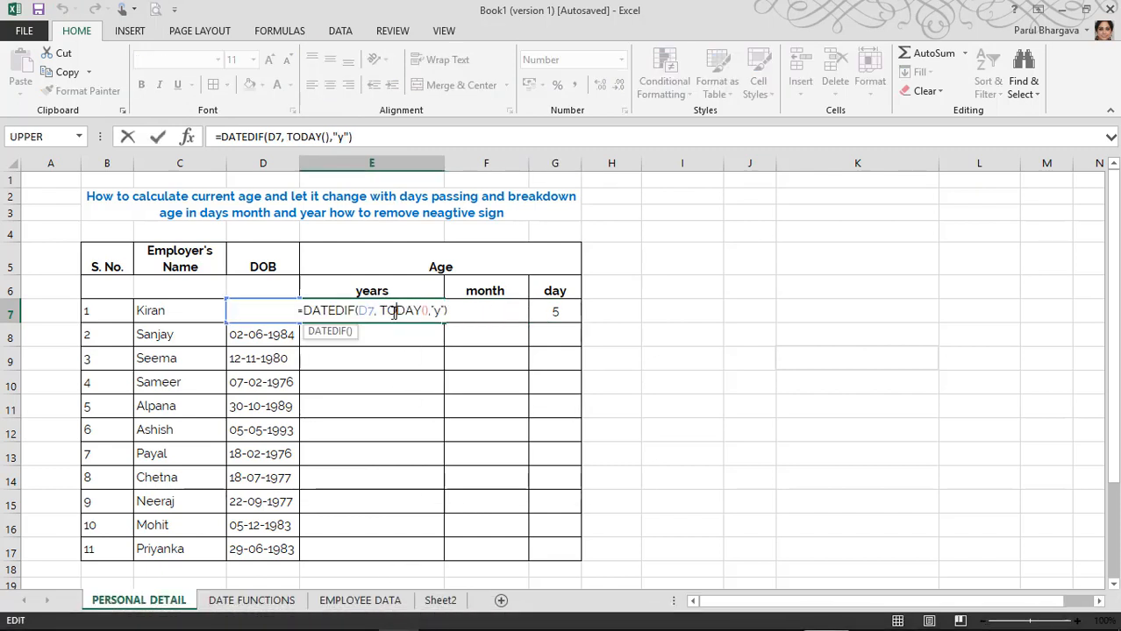
left_click(156, 138)
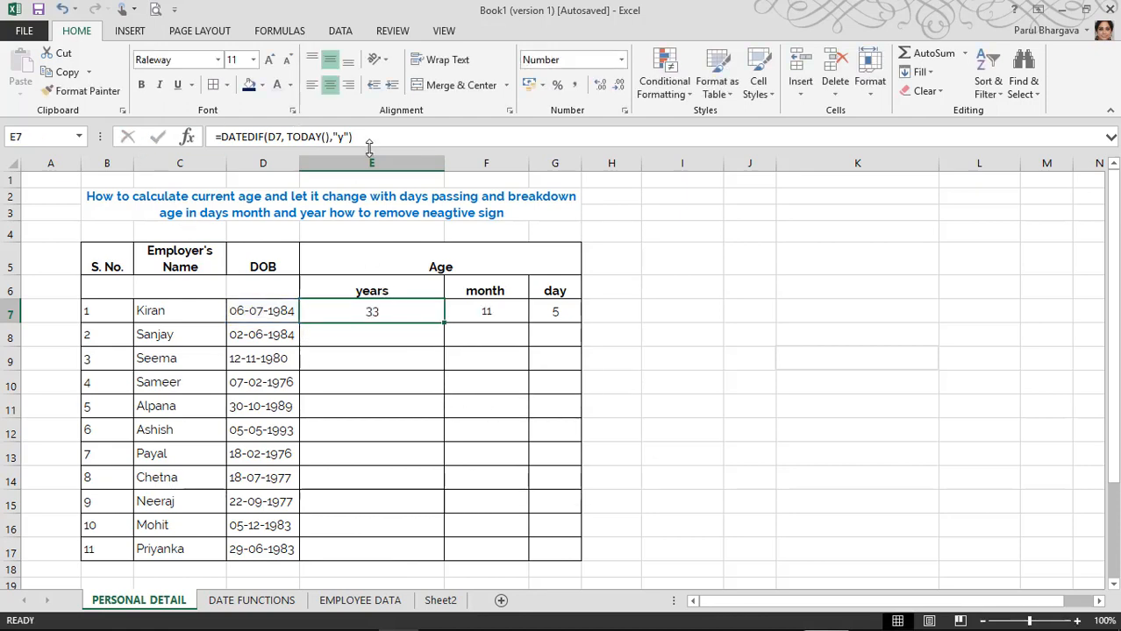
left_click(378, 138)
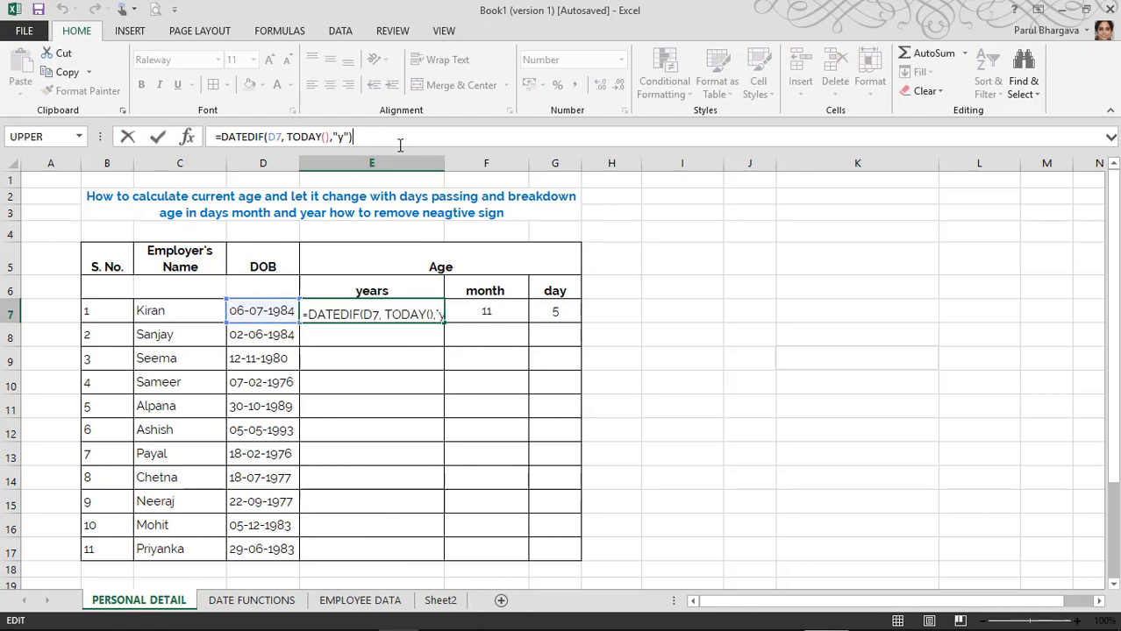
left_click(400, 146)
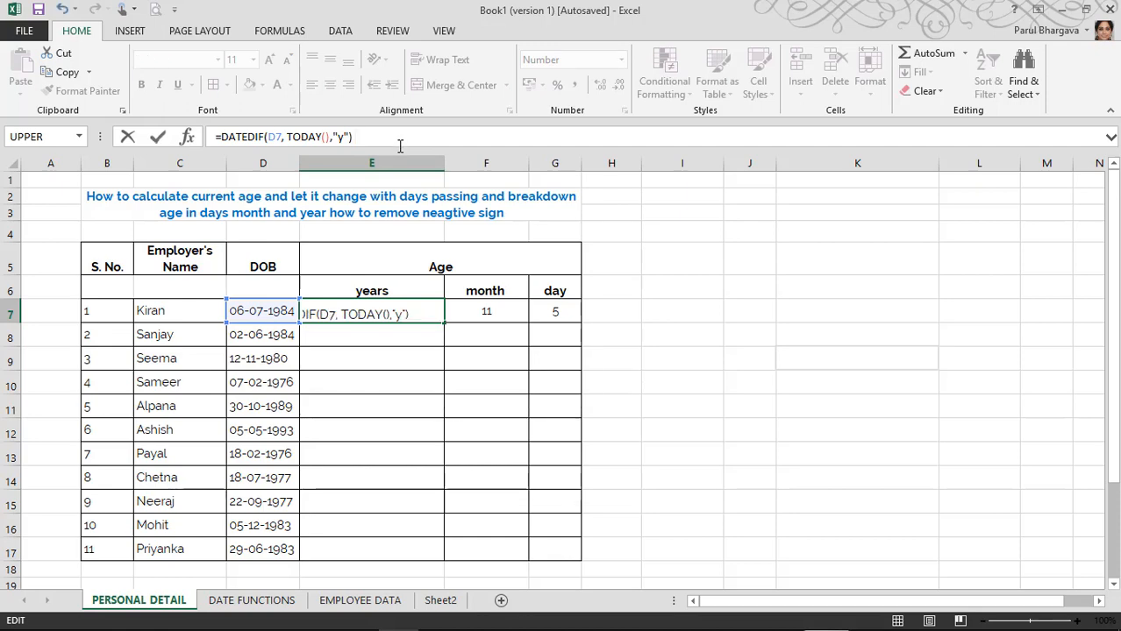
type("& \"\"")
key("Left")
type("yEARS")
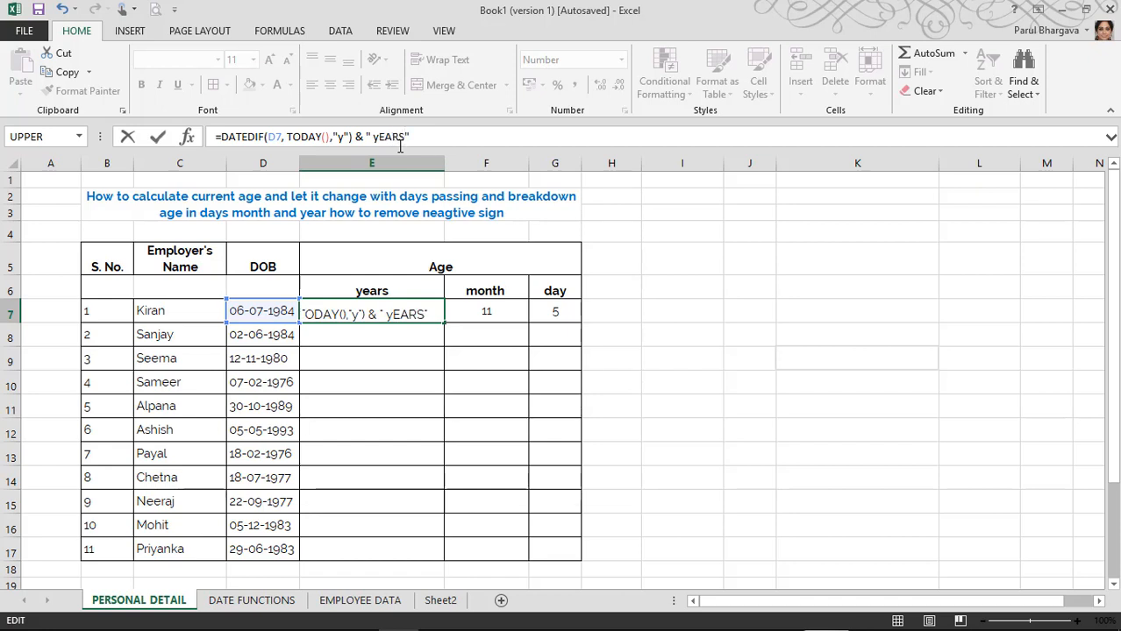
key("BackSpace")
key("BackSpace")
key("BackSpace")
key("BackSpace")
key("BackSpace")
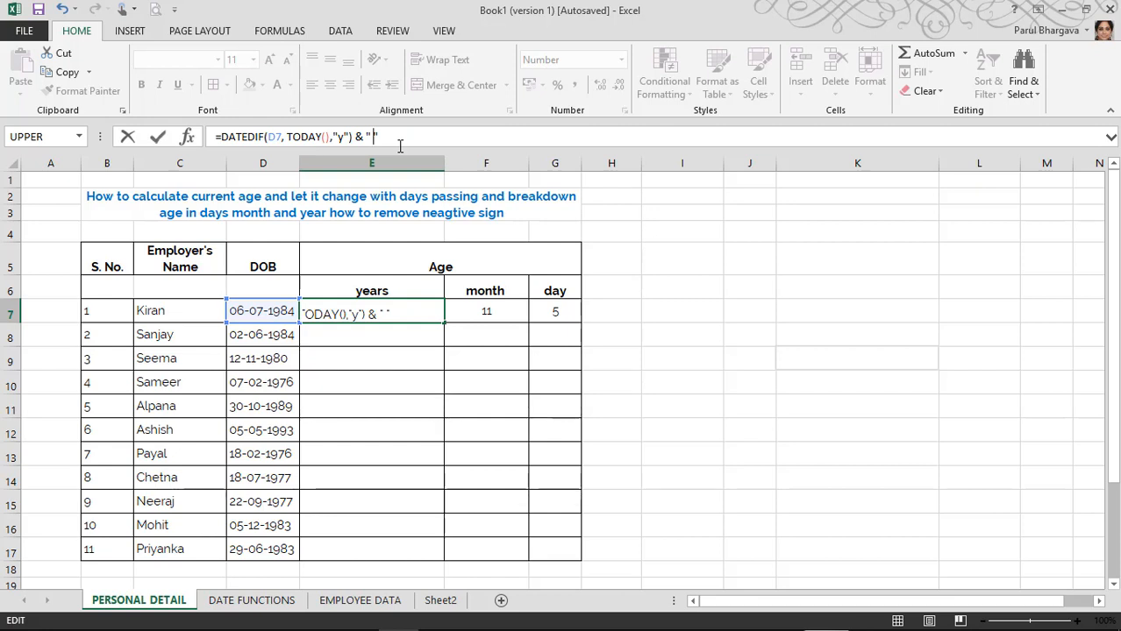
type("yE")
type("AR")
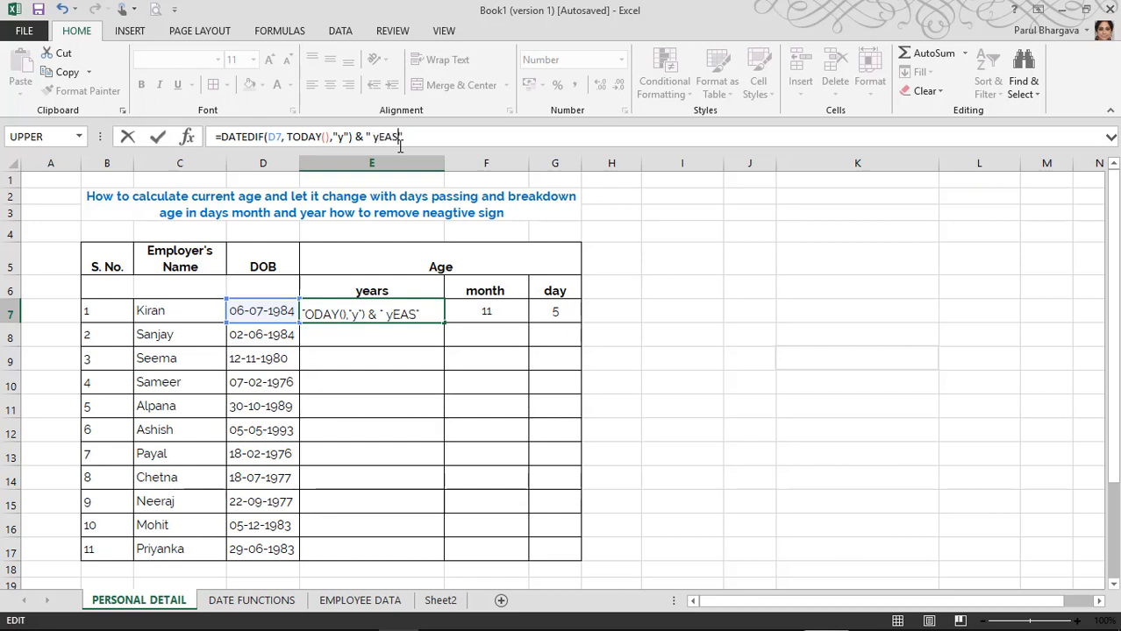
key("BackSpace")
key("BackSpace")
key("BackSpace")
key("BackSpace")
type("Years")
key("Return")
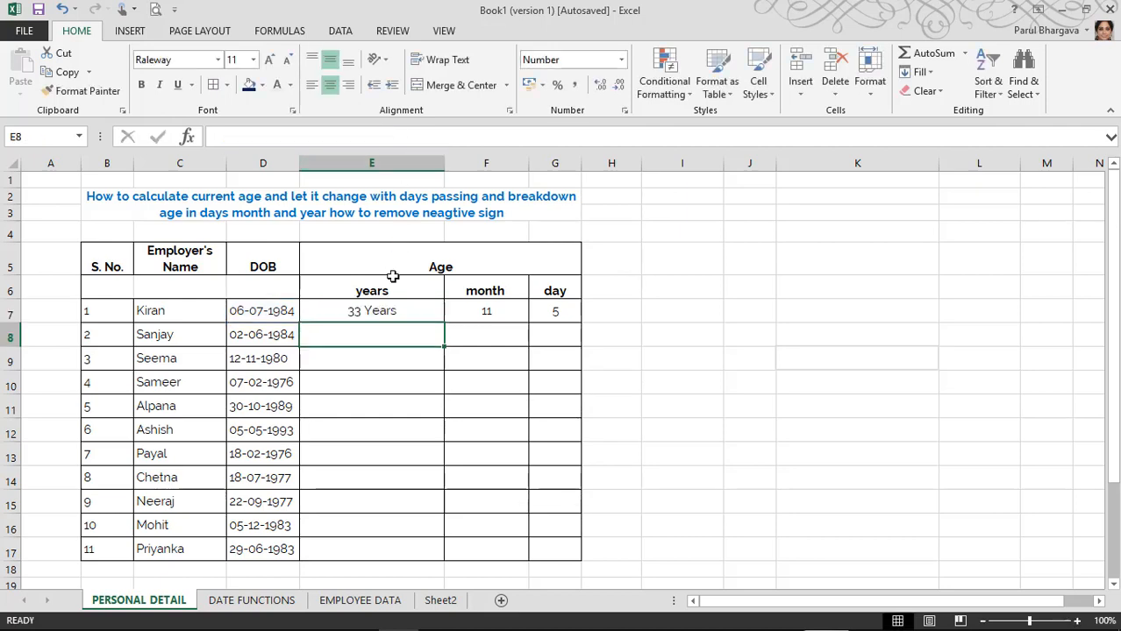
Step: Fill the E7, F7 and G7 age formulas down to row 17, then return to DATE FUNCTIONS
left_click(396, 307)
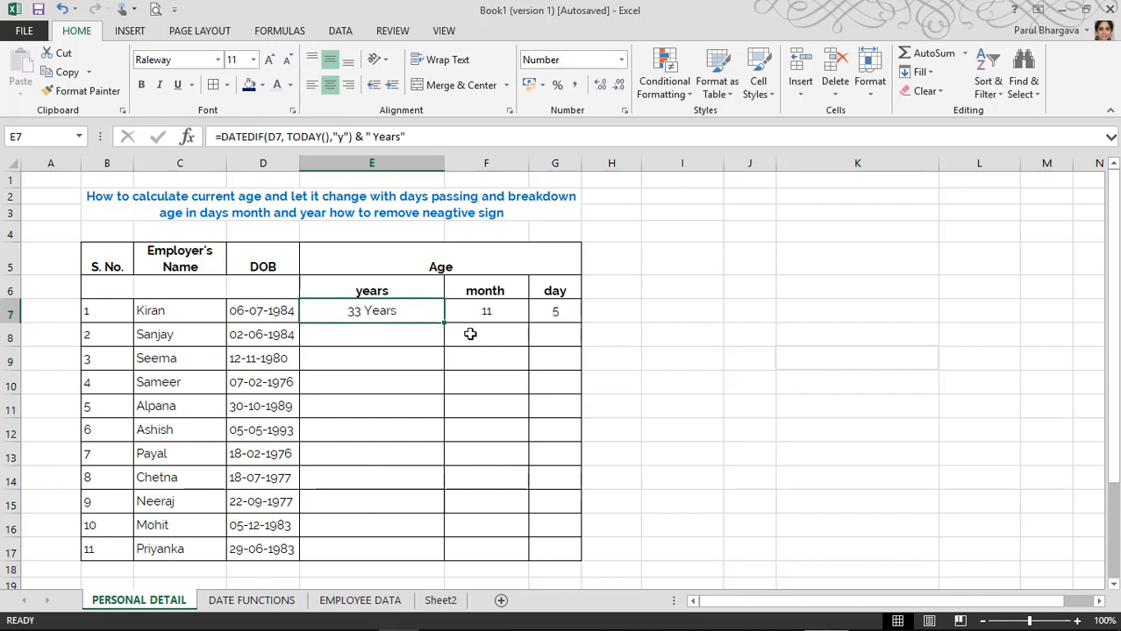
left_click_drag(444, 323, 446, 561)
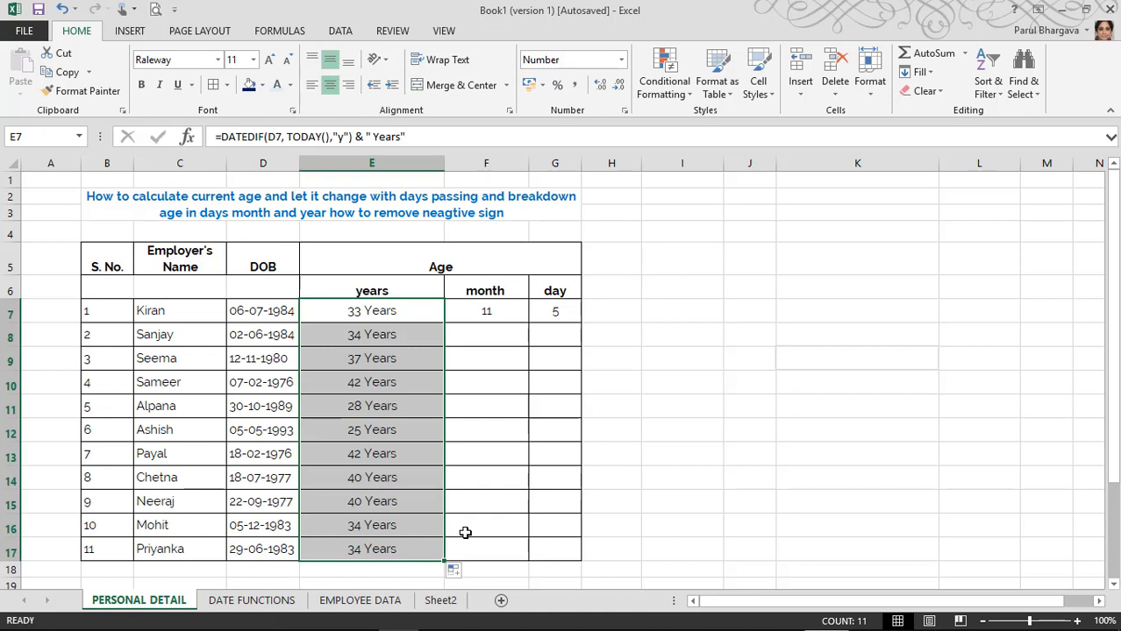
left_click(500, 308)
left_click_drag(528, 340, 526, 557)
left_click(562, 308)
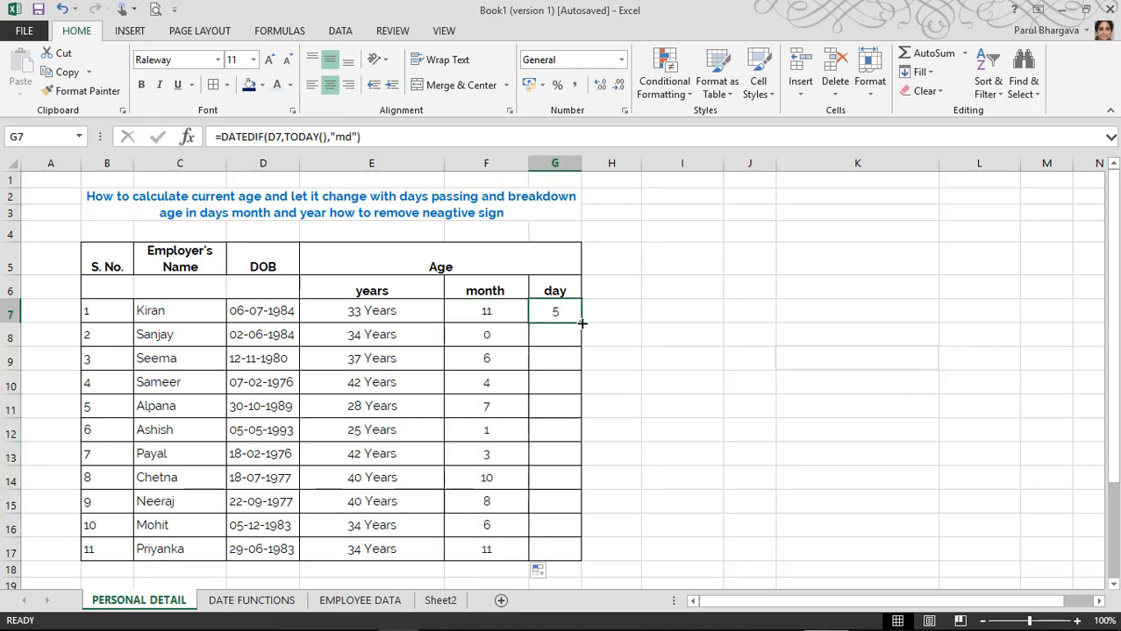
left_click_drag(581, 323, 573, 562)
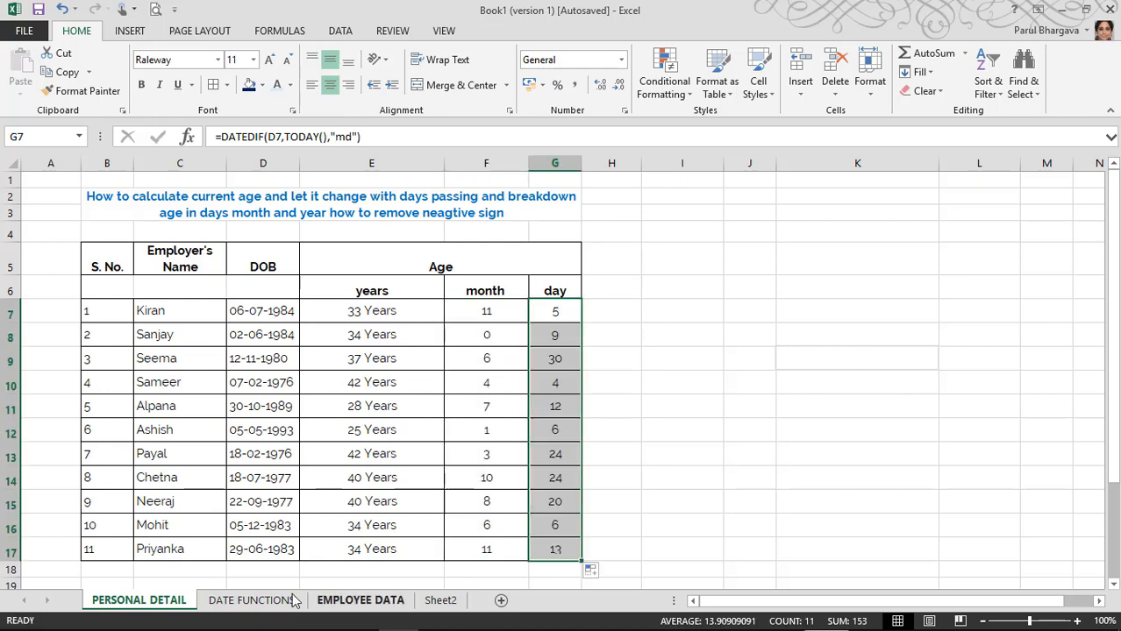
left_click(255, 601)
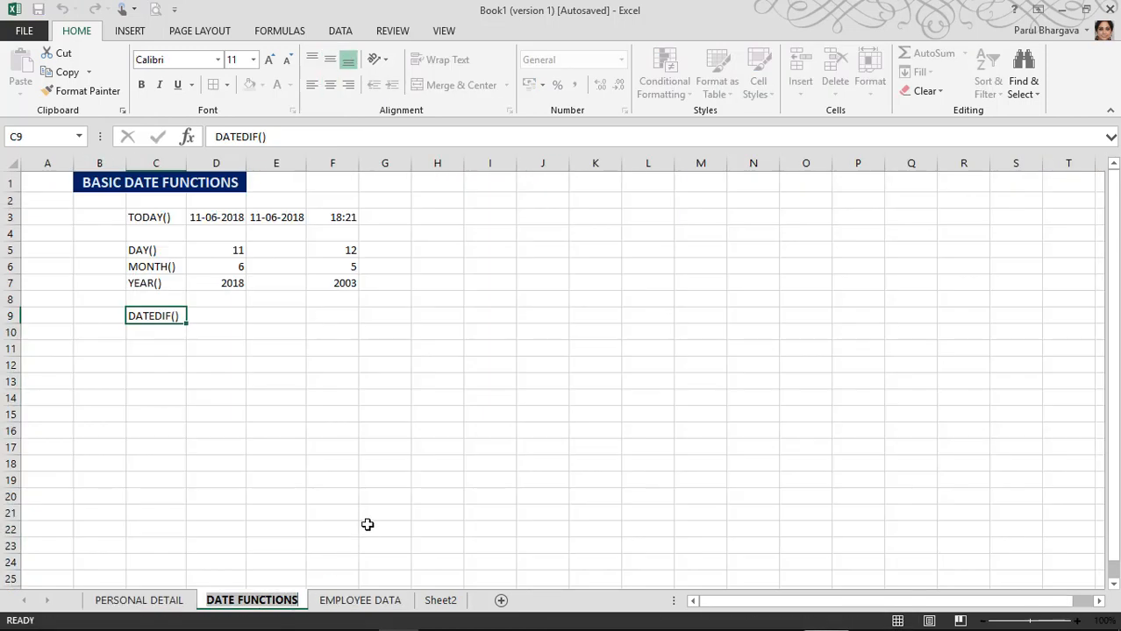